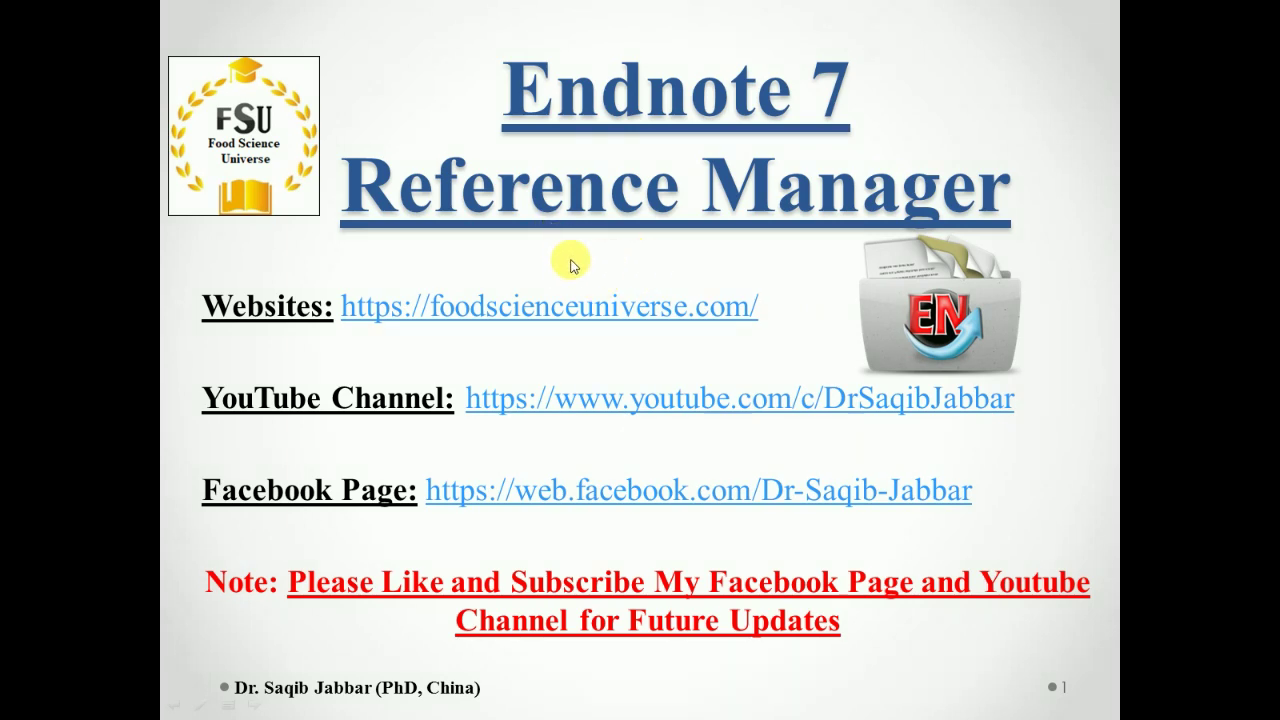
Step: Advance the slideshow to slide 2, 'A Brief Introduction (Endnote)'
key("Right")
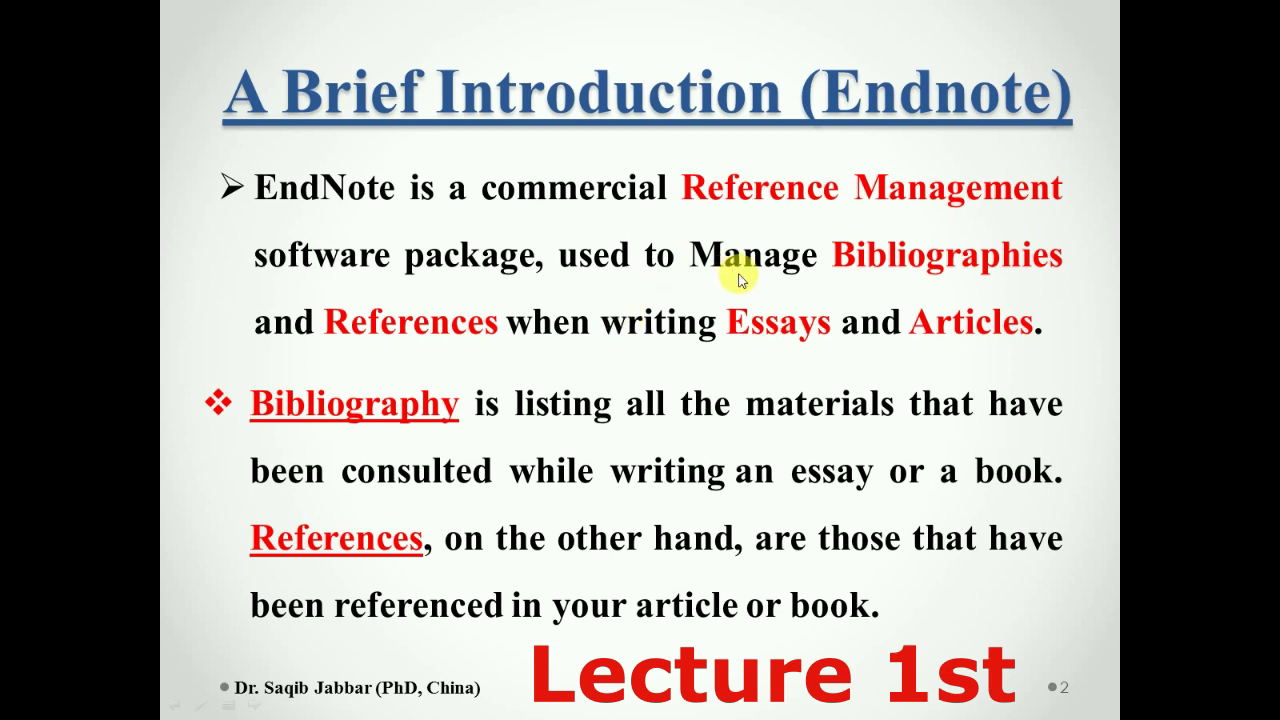
Step: Step through both lecture outlines to the 'Let's Start – EndNote 7.0 Software' slide, then end the slideshow
left_click(580, 284)
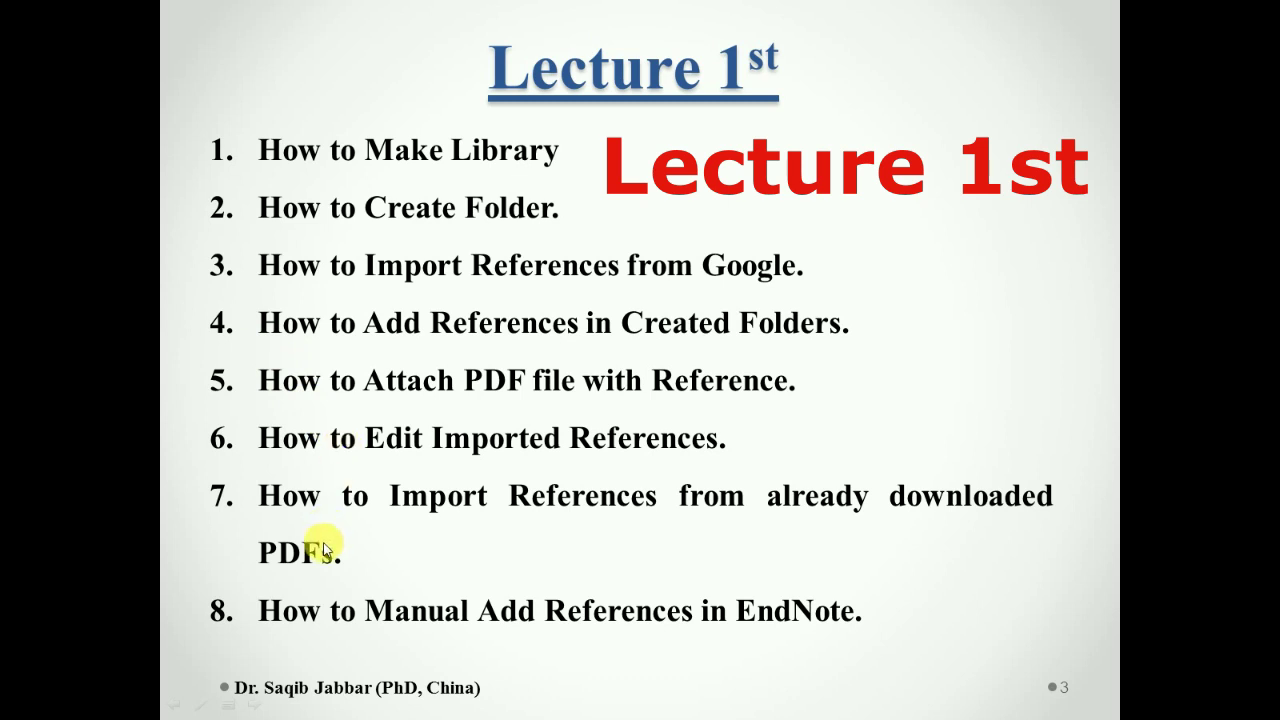
left_click(443, 530)
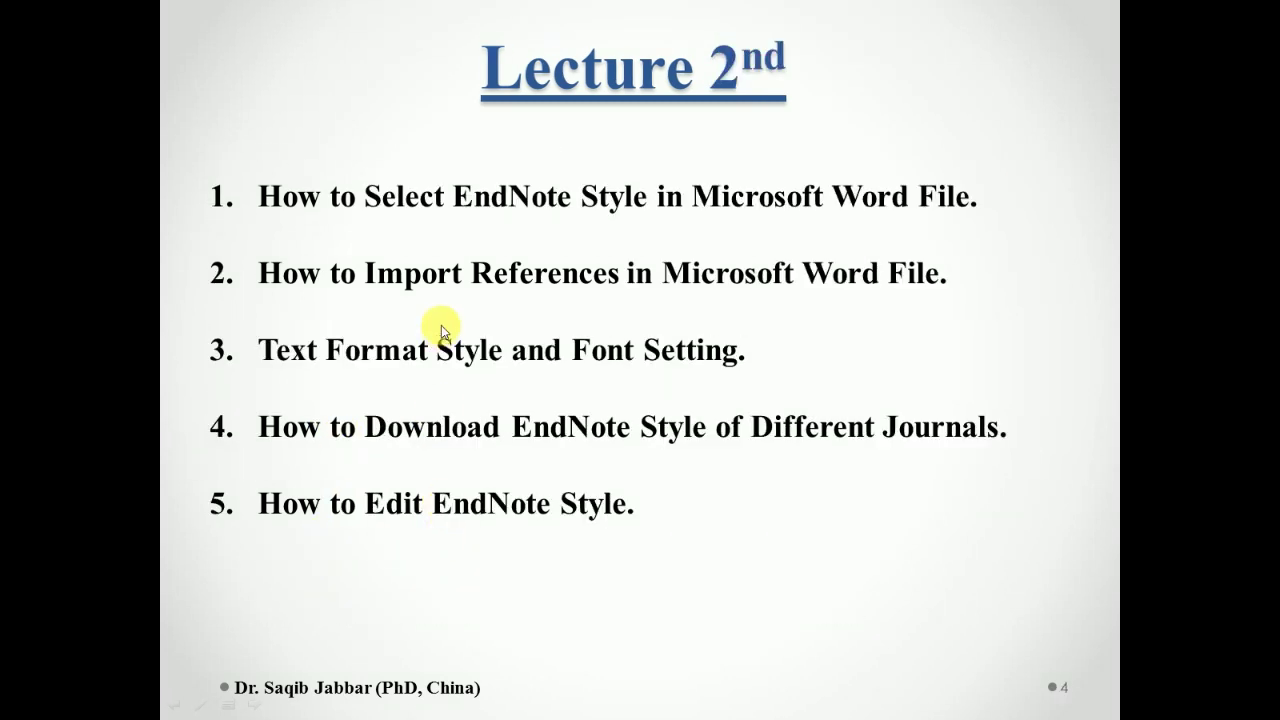
left_click(463, 499)
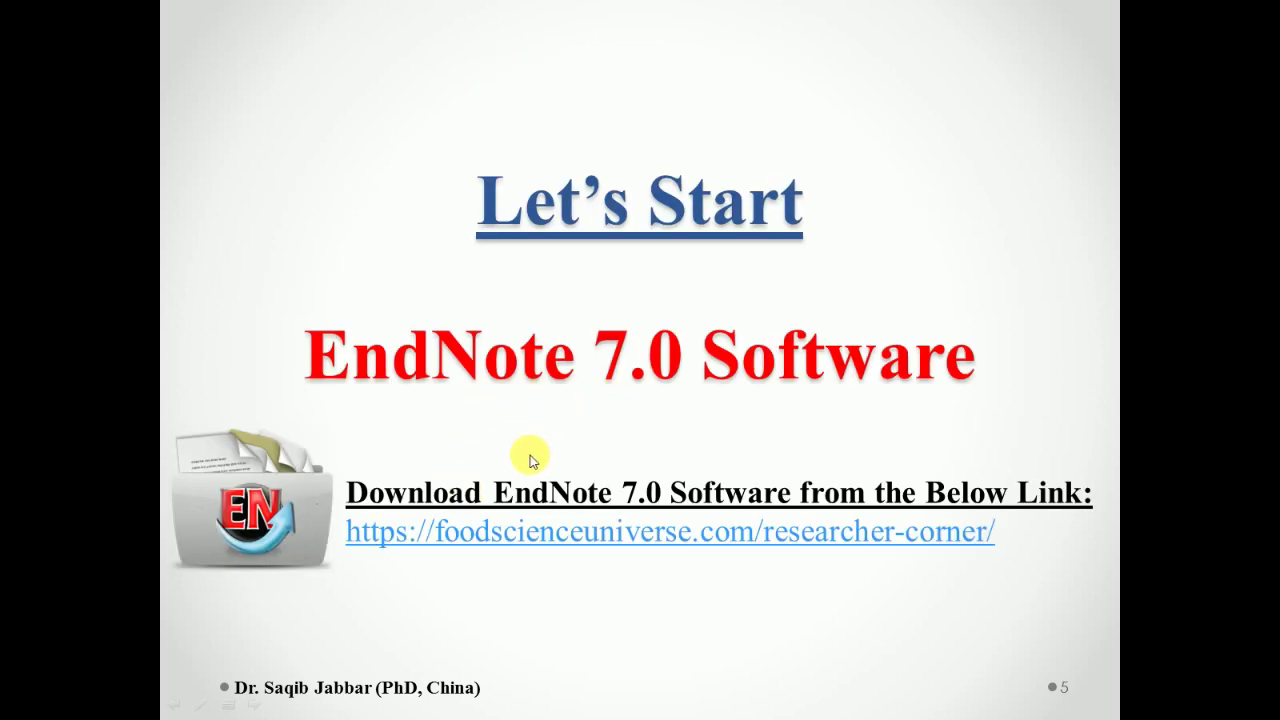
left_click(610, 562)
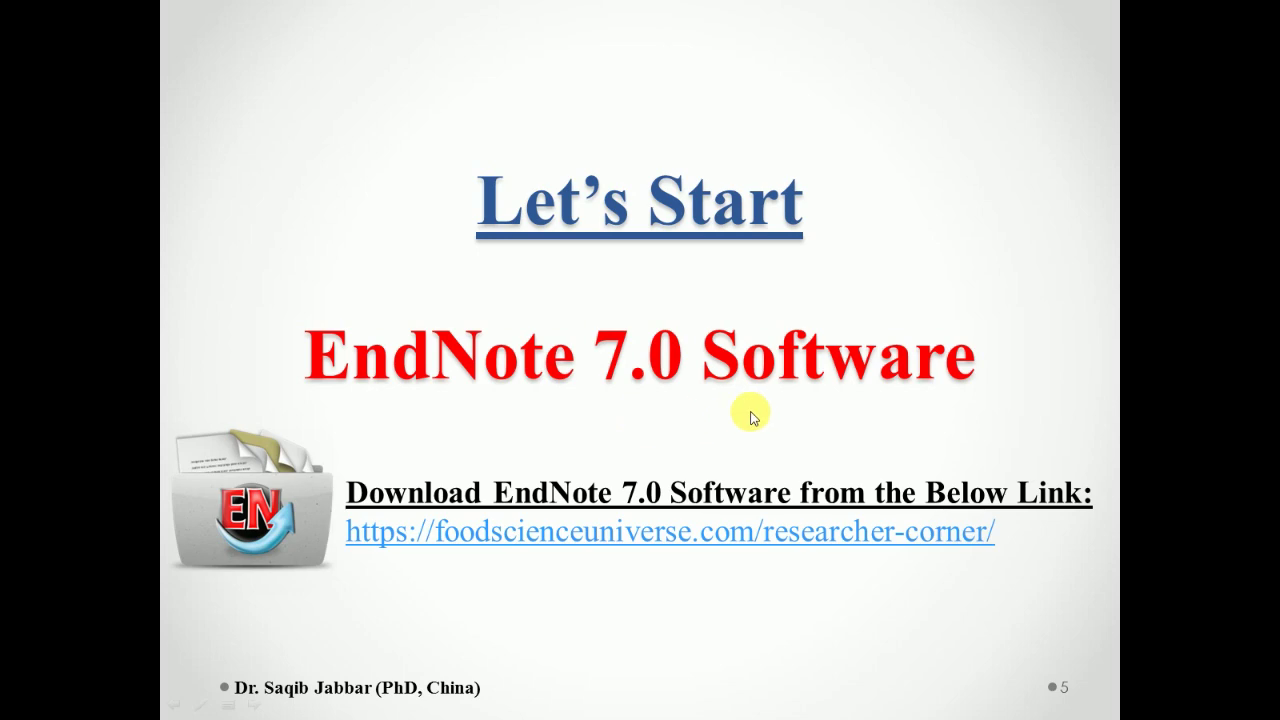
key("Escape")
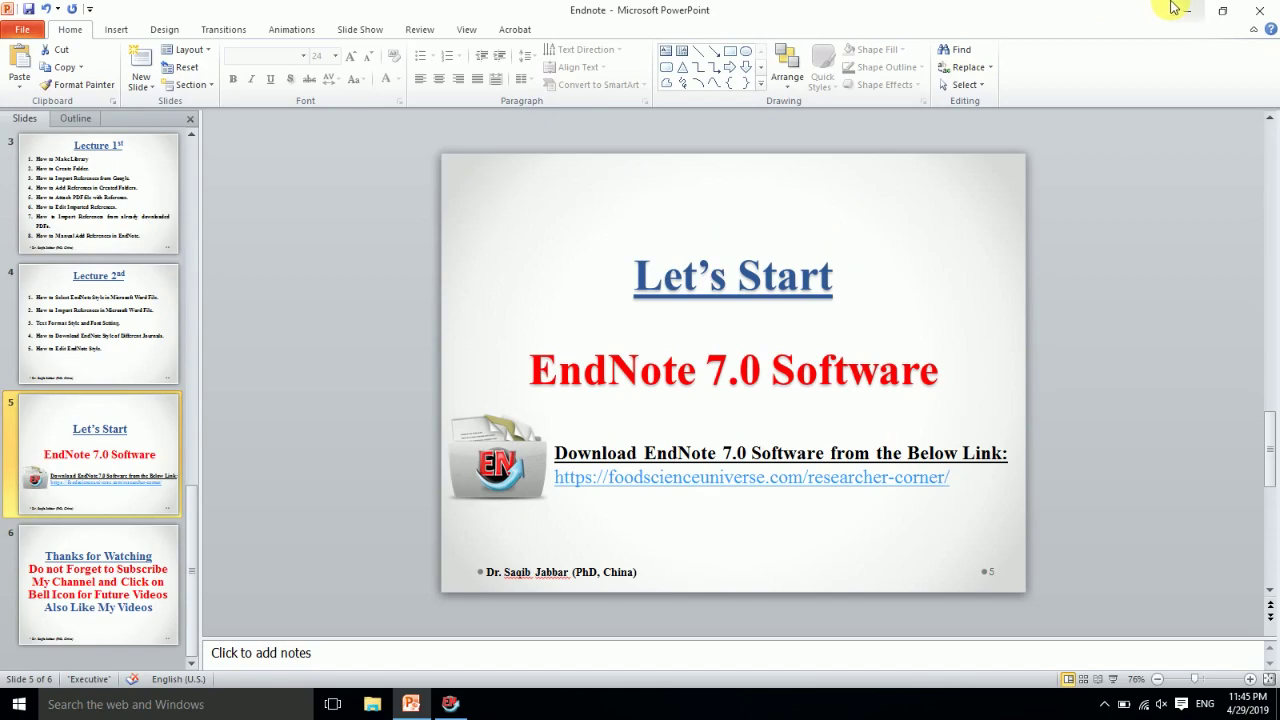
Step: Bring EndNote X7 forward and start a new library from the File menu
left_click(1183, 11)
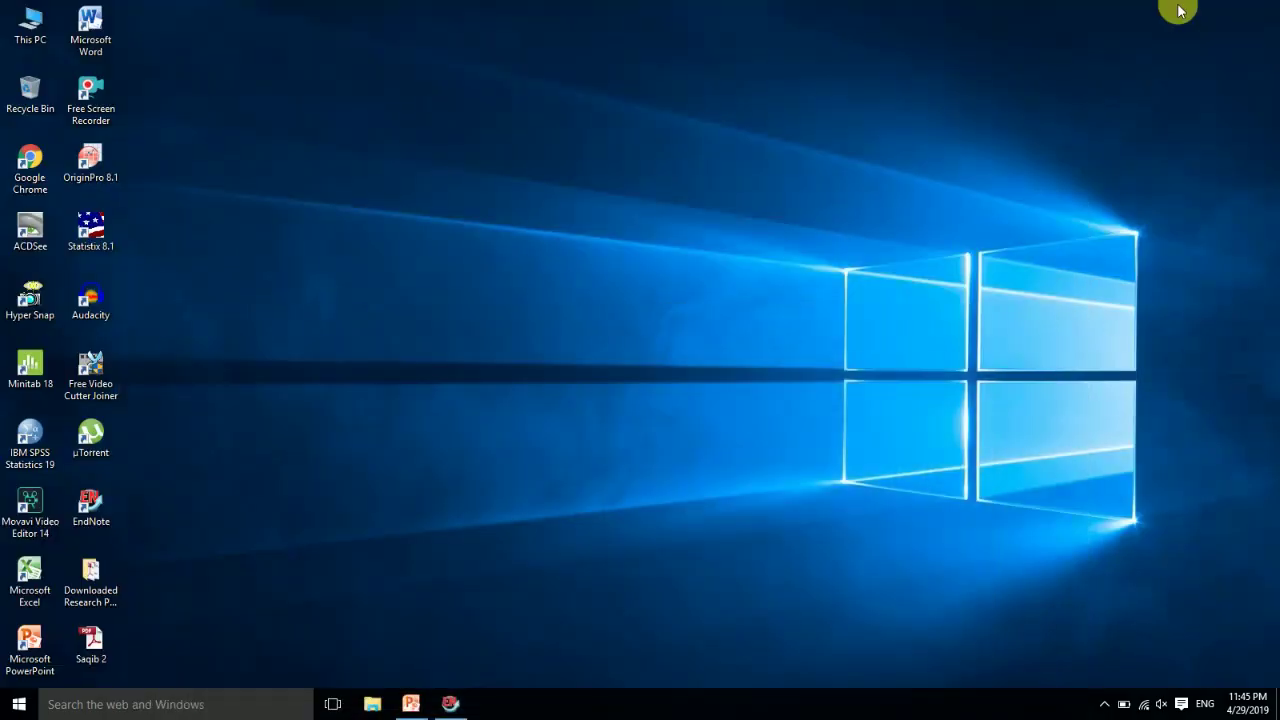
left_click(452, 706)
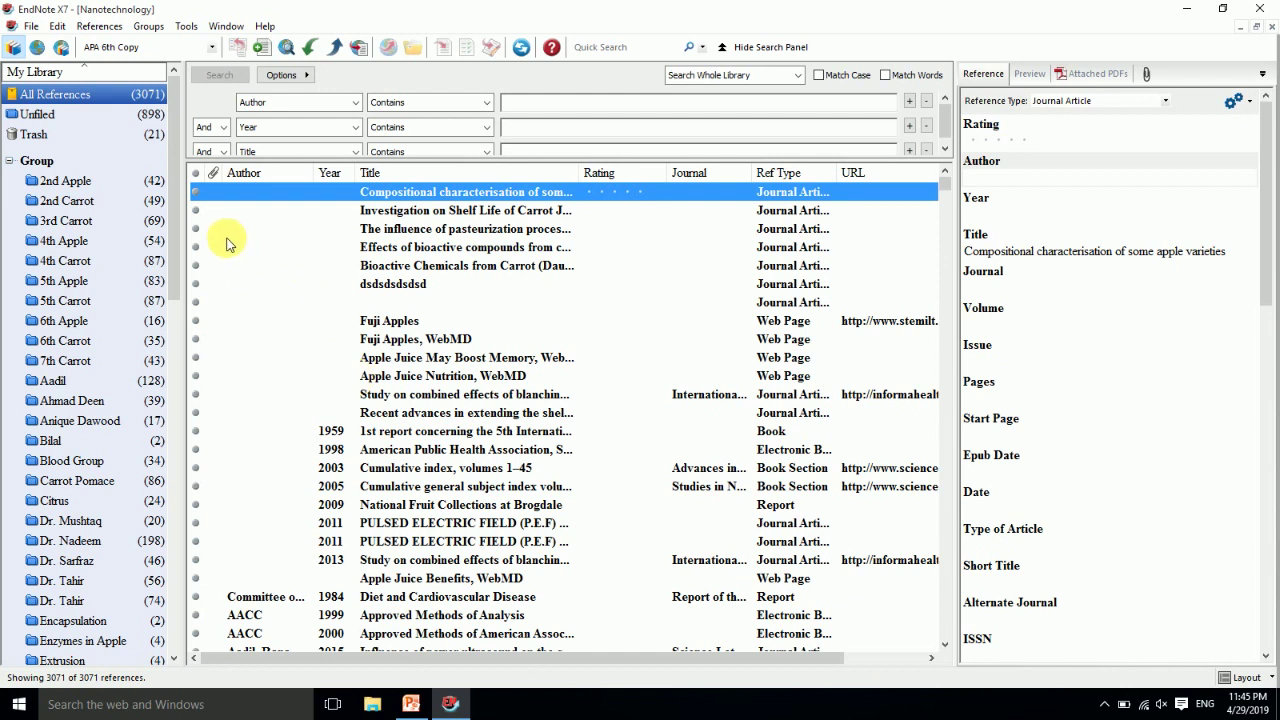
left_click(33, 27)
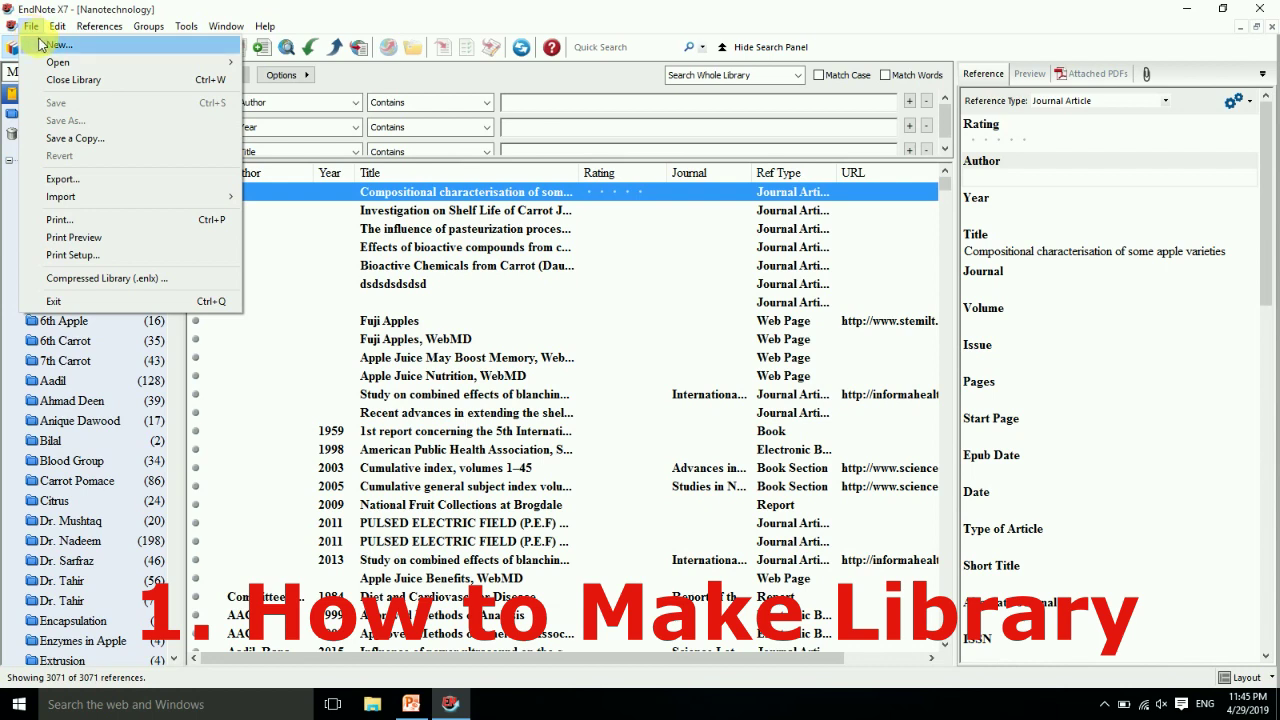
left_click(62, 46)
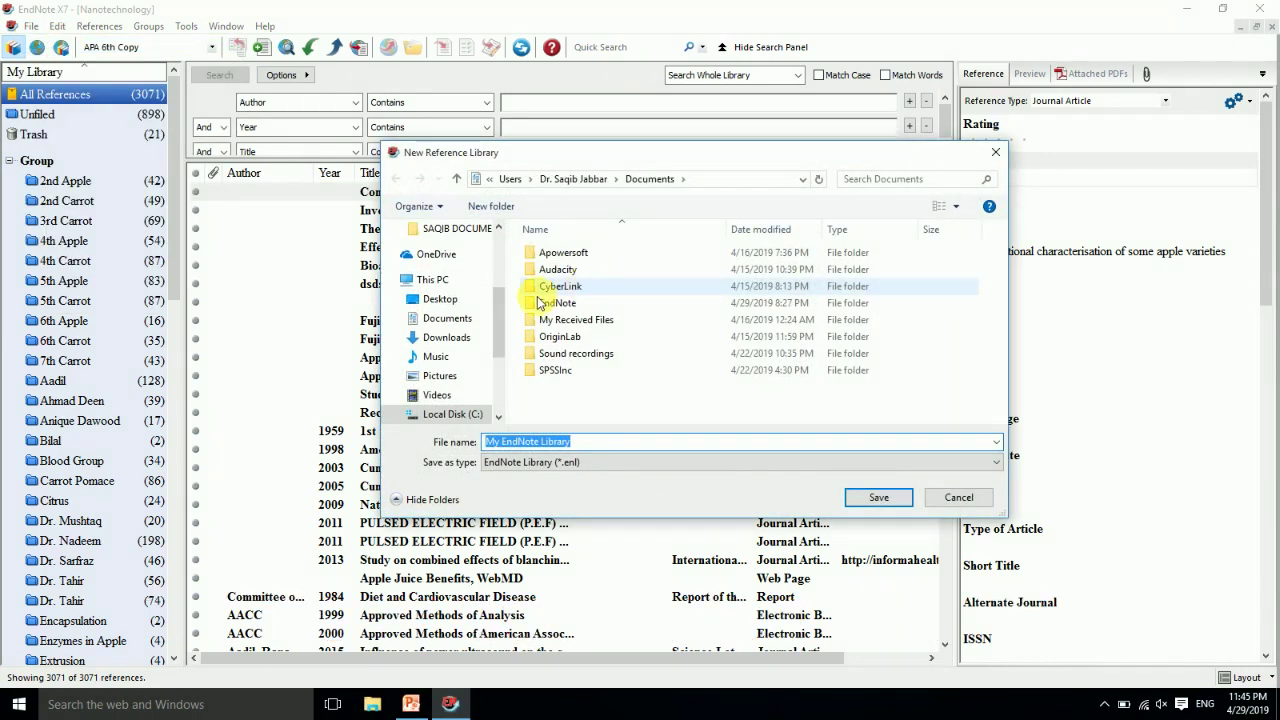
left_click_drag(500, 320, 500, 378)
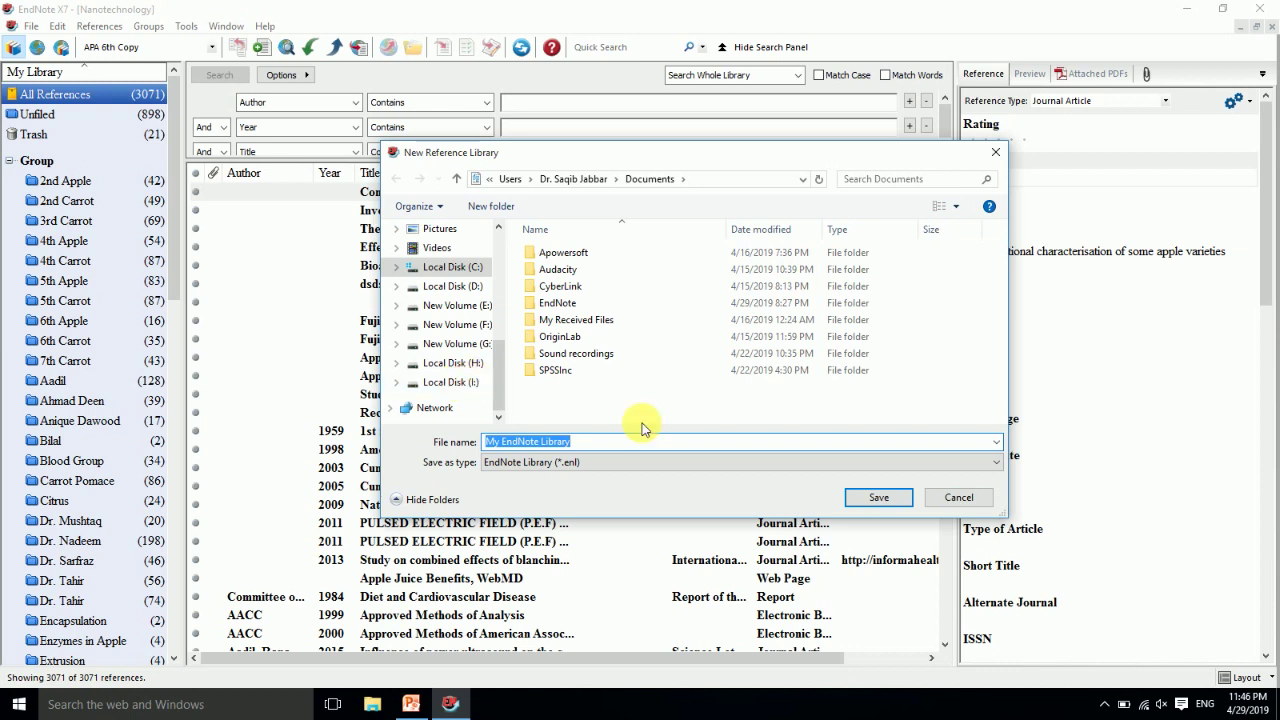
Step: Create an Endnote folder on Local Disk (I:) and save the library there as 'Saqib'
left_click(458, 385)
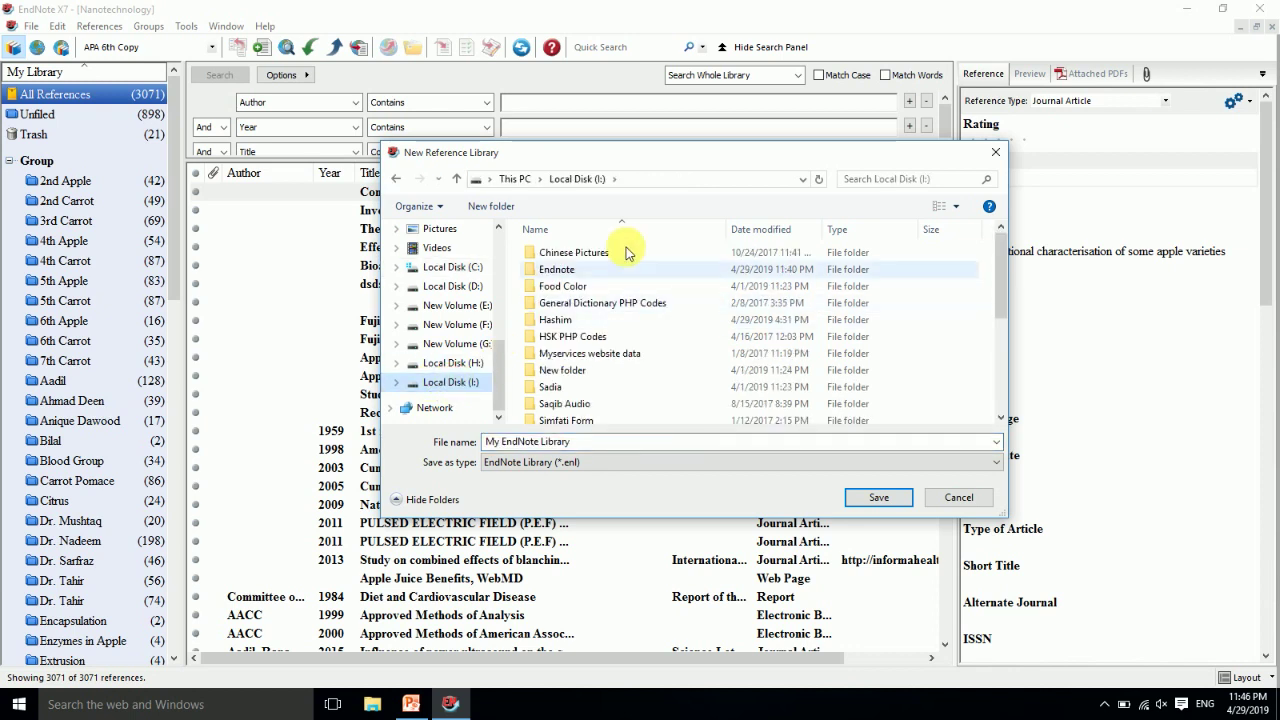
left_click(482, 206)
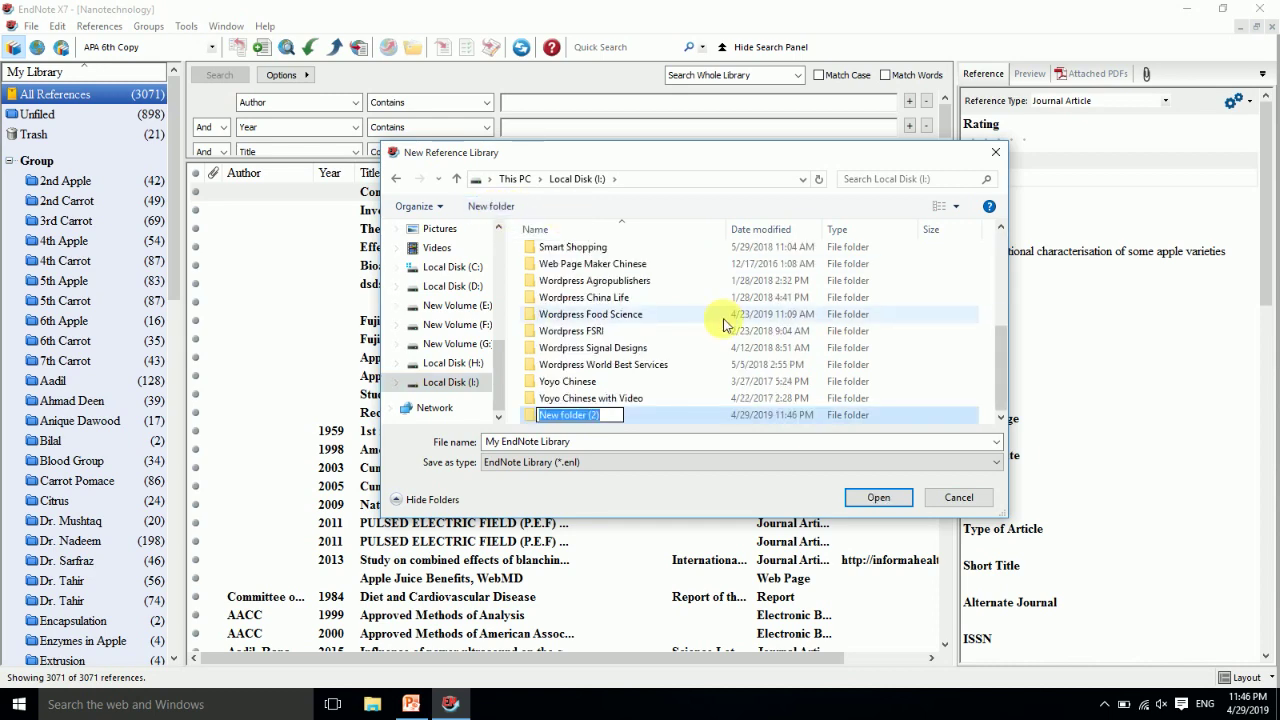
left_click(855, 330)
left_click_drag(991, 343, 996, 252)
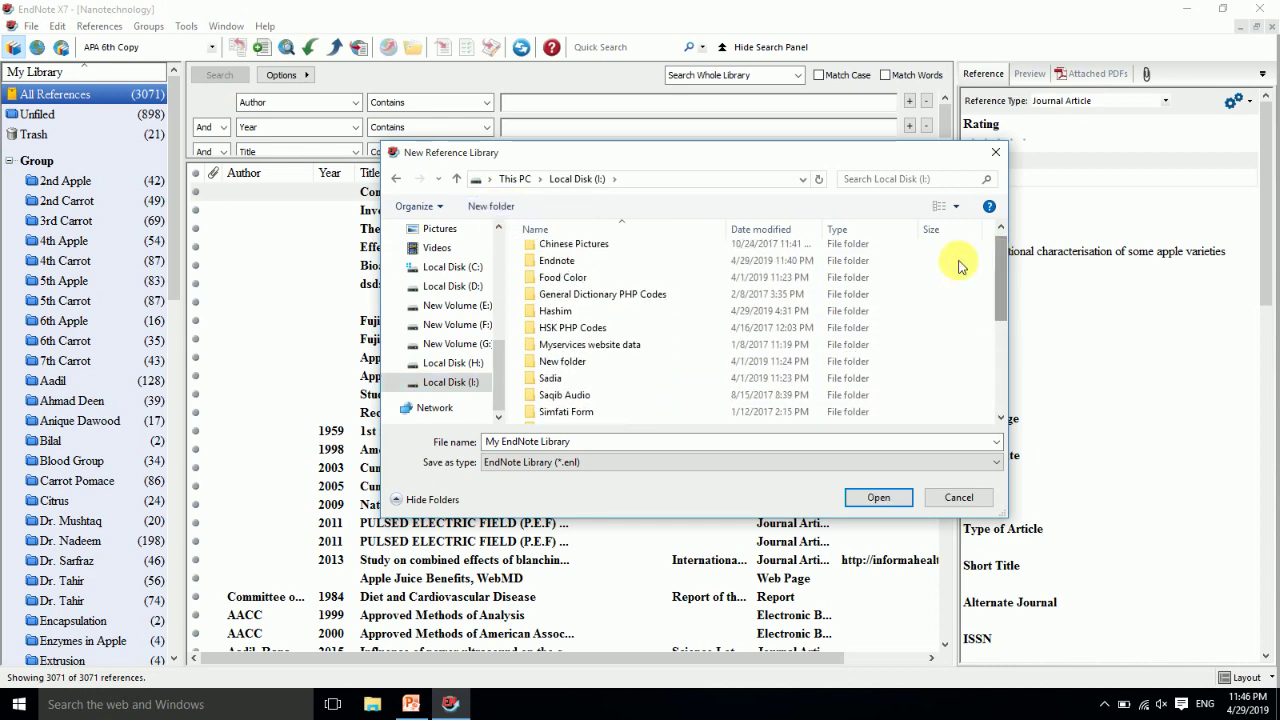
double_click(572, 262)
left_click(552, 441)
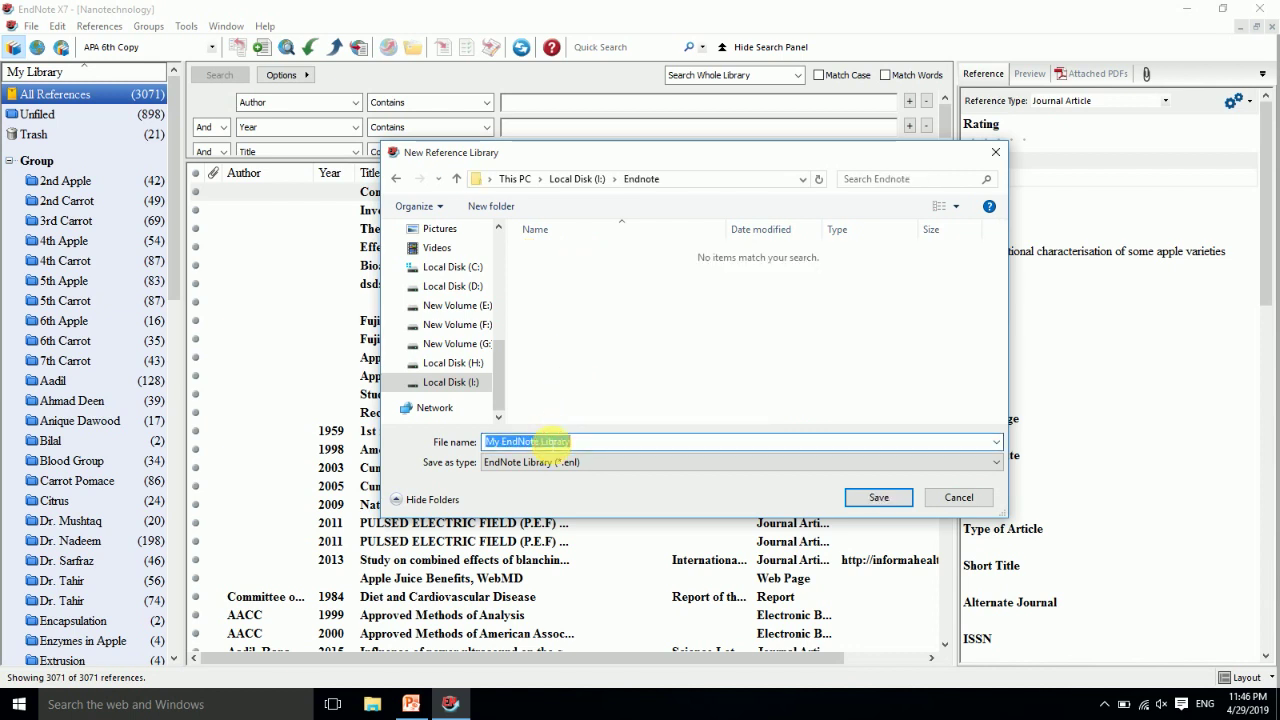
type("Saqib")
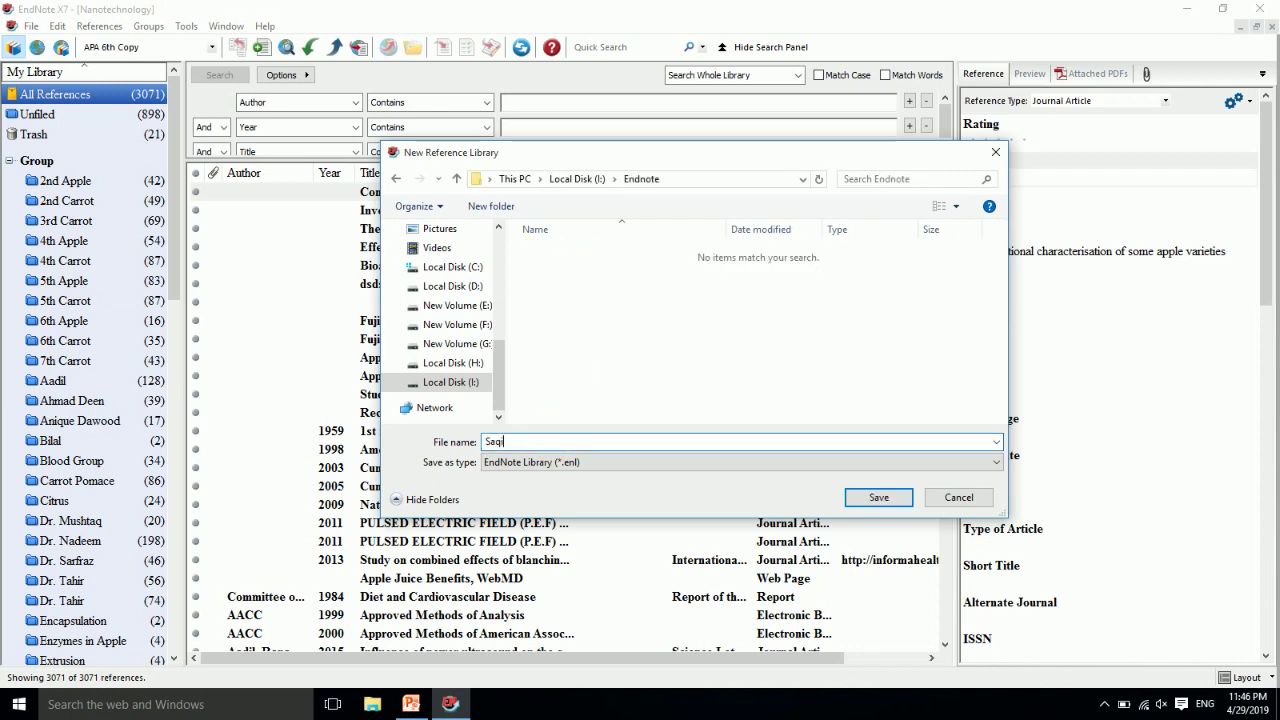
left_click(877, 500)
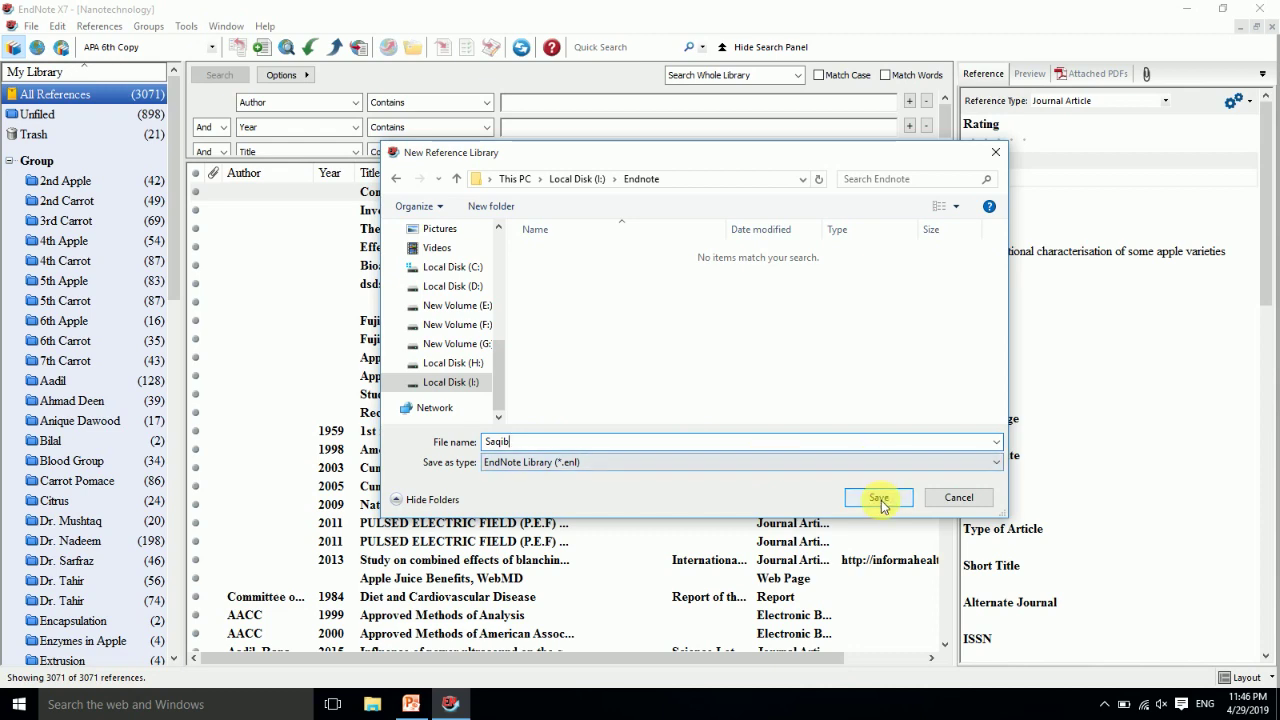
left_click(876, 502)
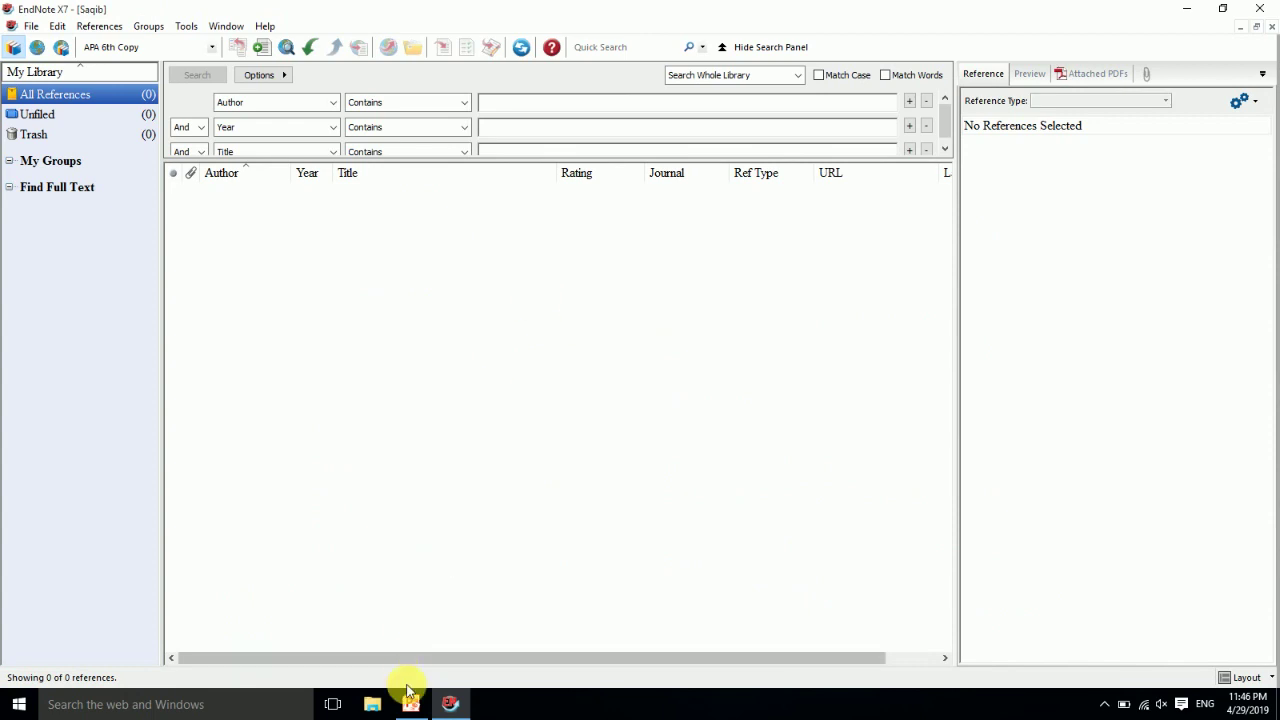
Step: Display the Lecture 1st outline slide in PowerPoint, check EndNote's File menu, and return to EndNote
left_click(410, 704)
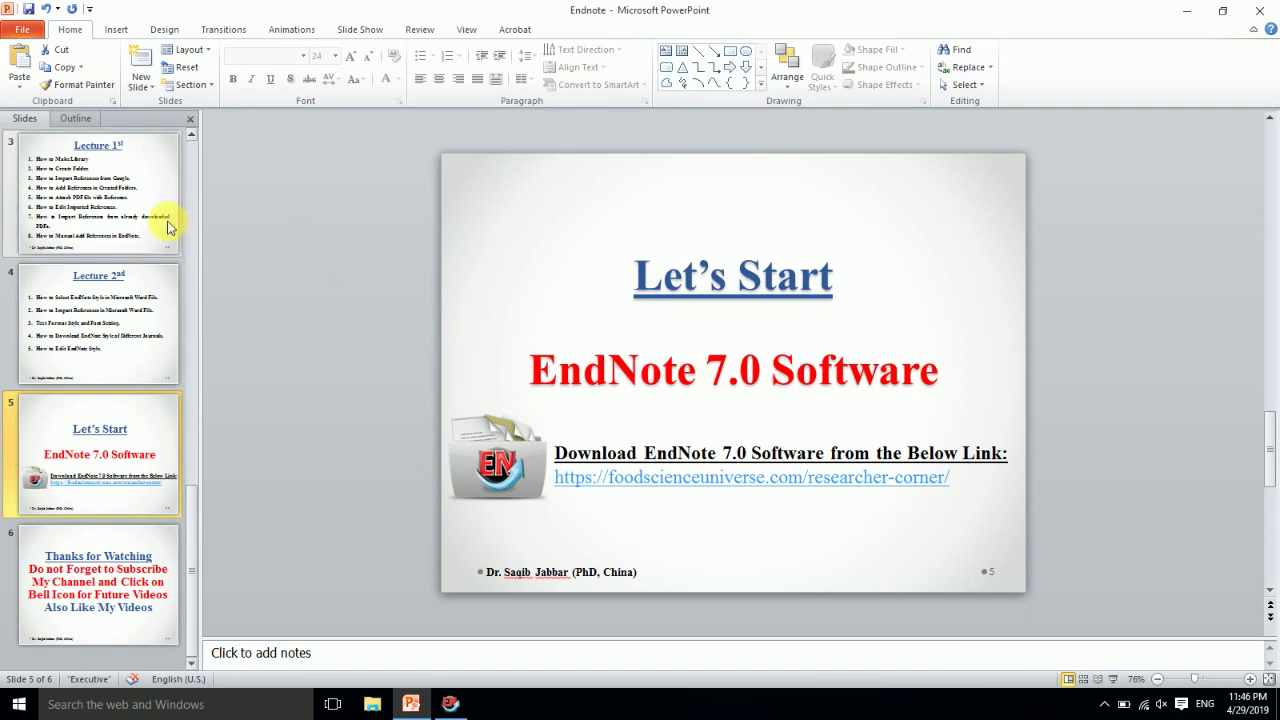
left_click(150, 215)
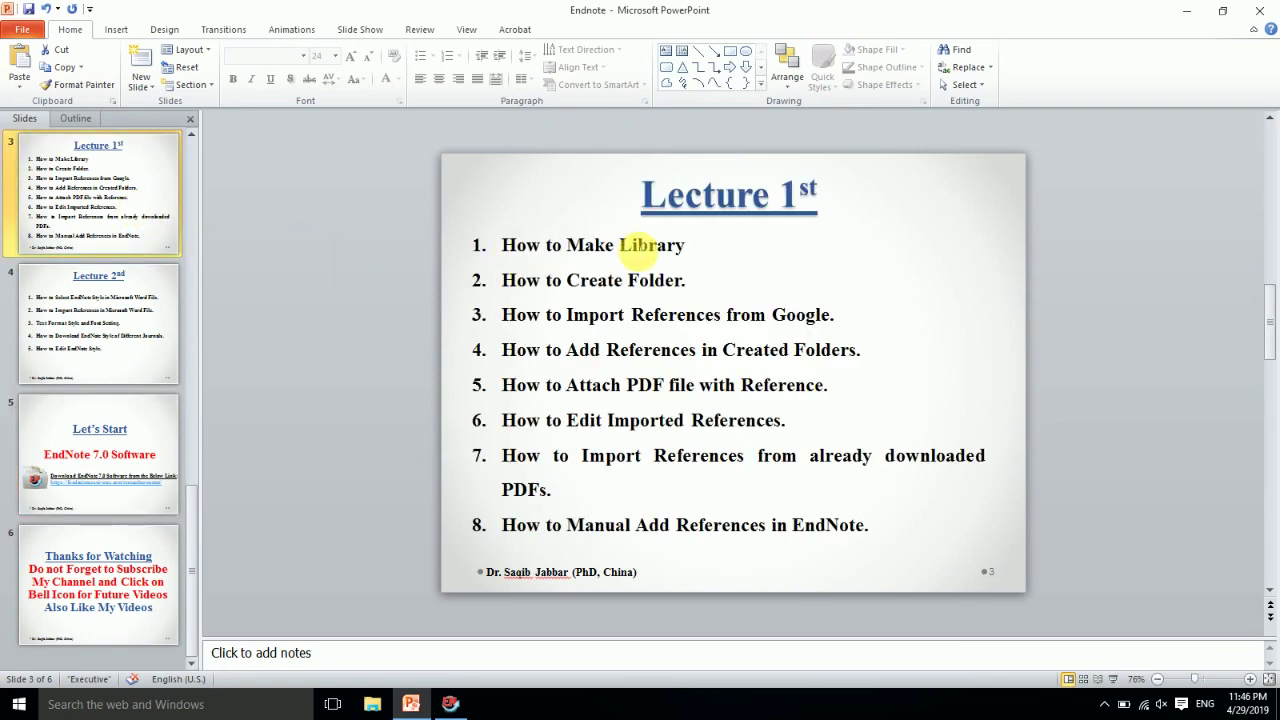
left_click(450, 702)
left_click(31, 26)
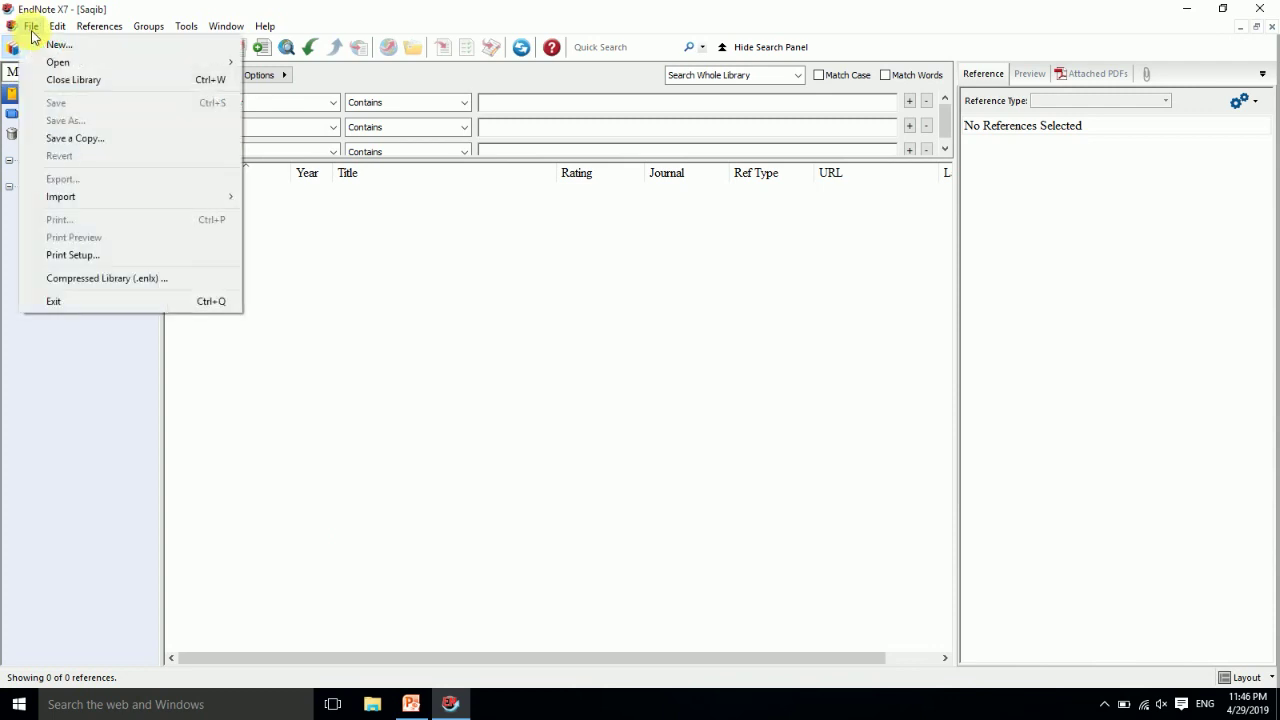
left_click(515, 330)
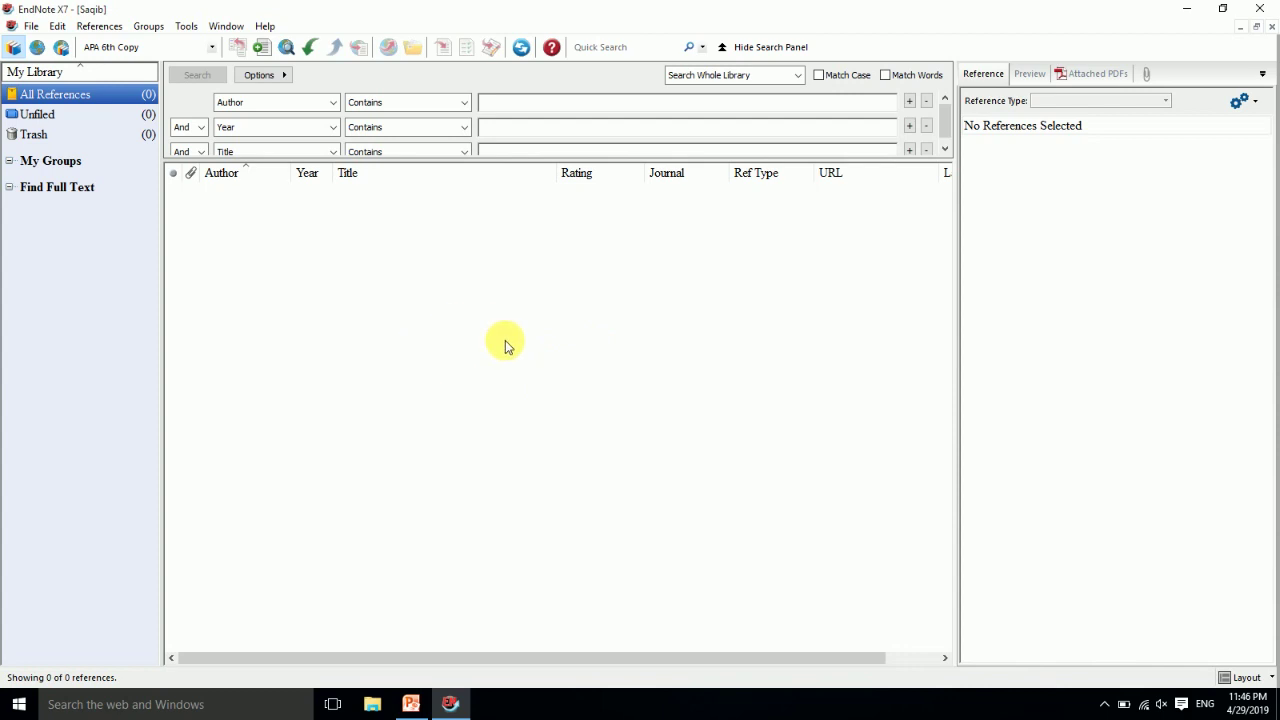
left_click(411, 704)
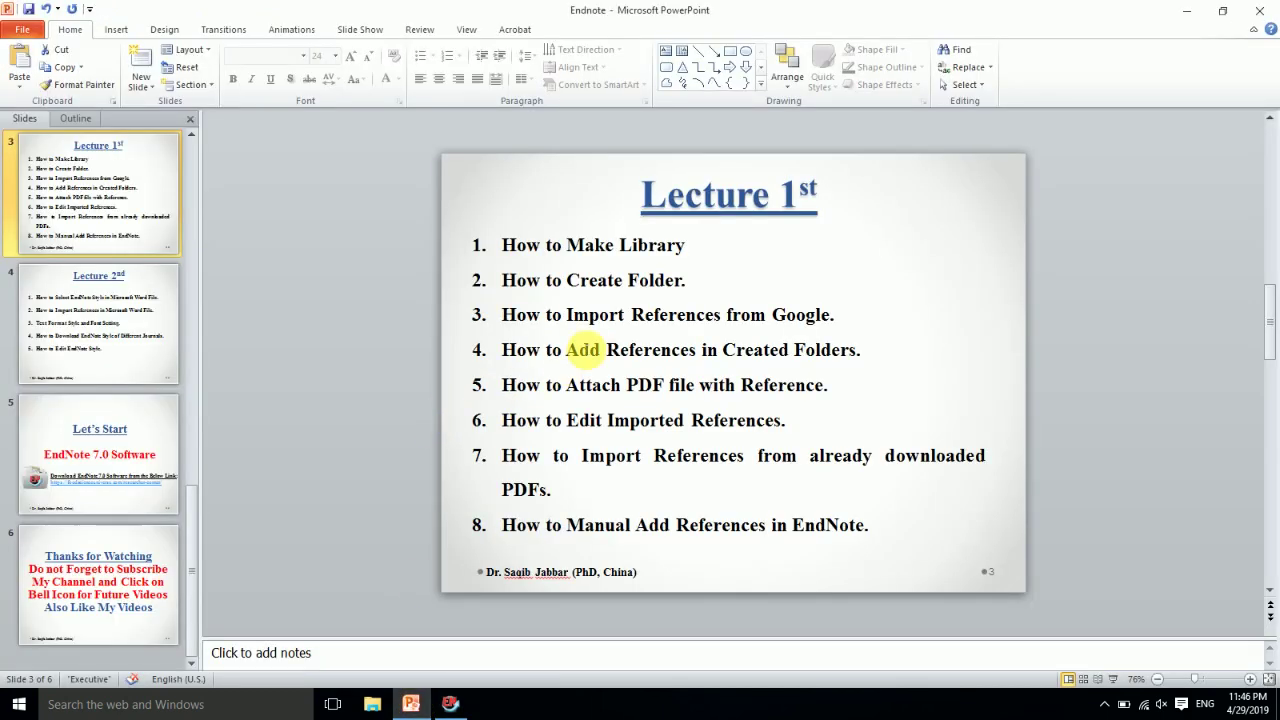
left_click(407, 700)
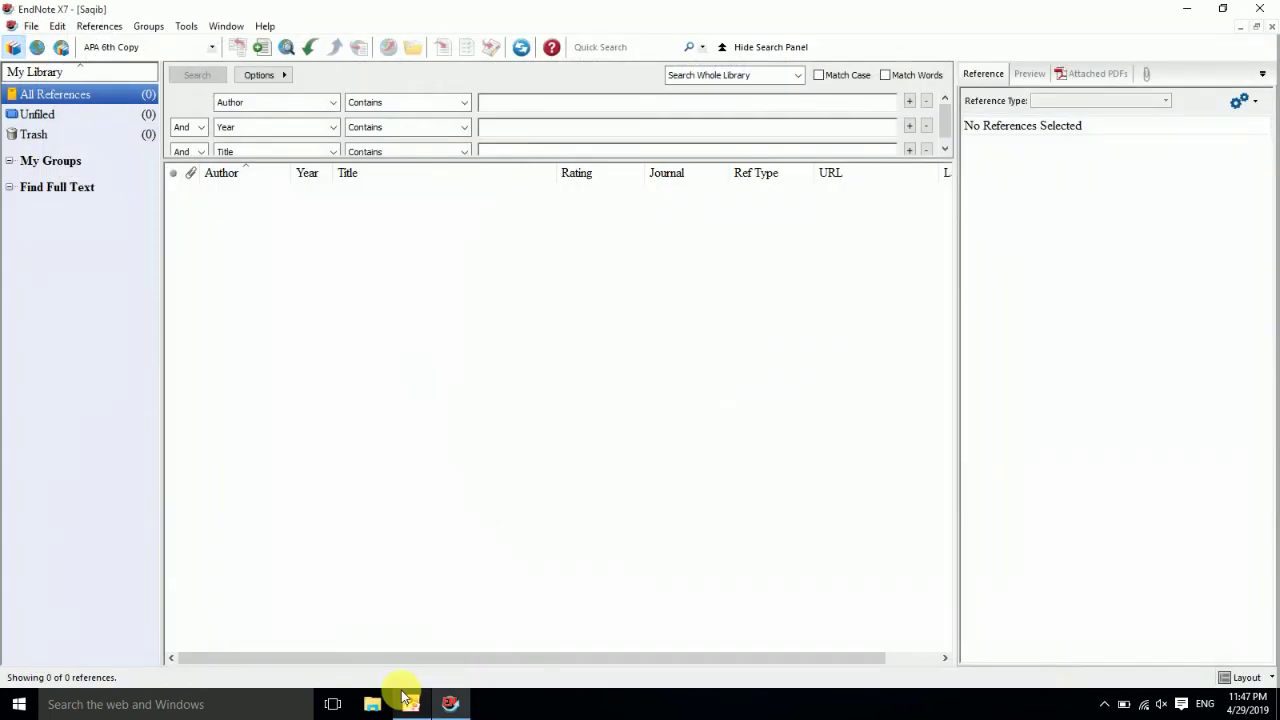
Step: Add a group named Paper 1 under My Groups
left_click(63, 168)
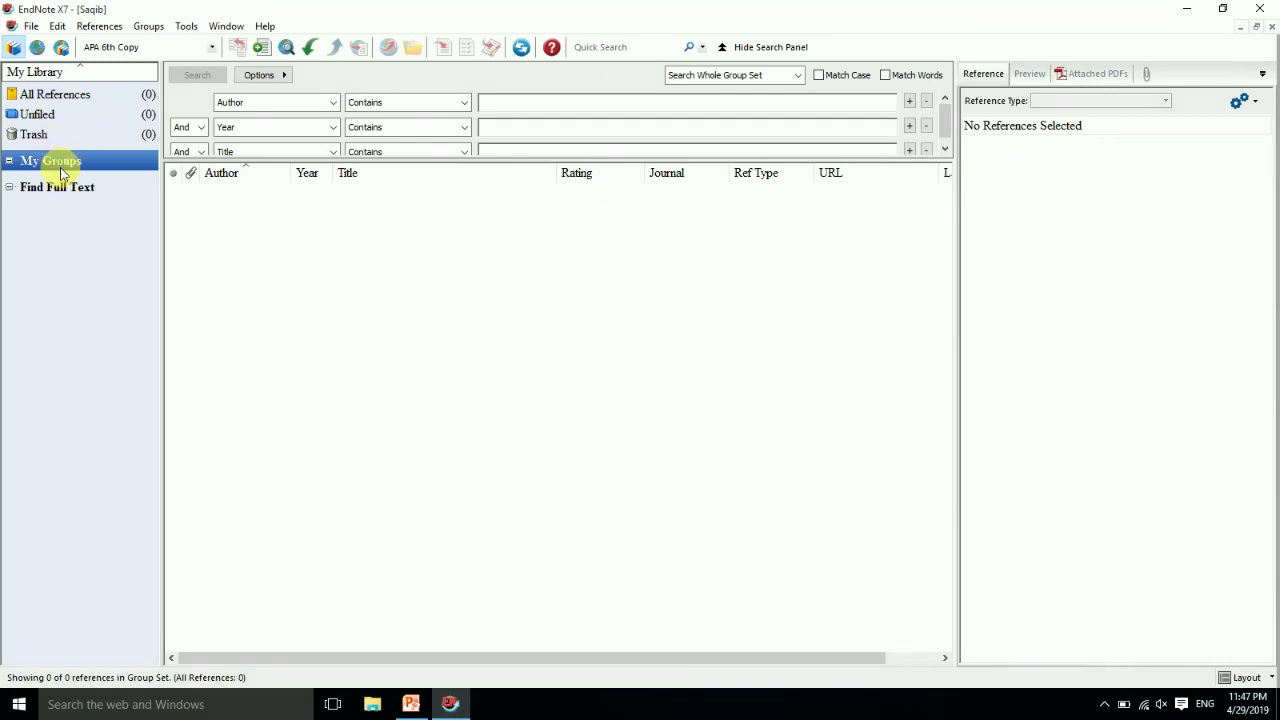
right_click(57, 160)
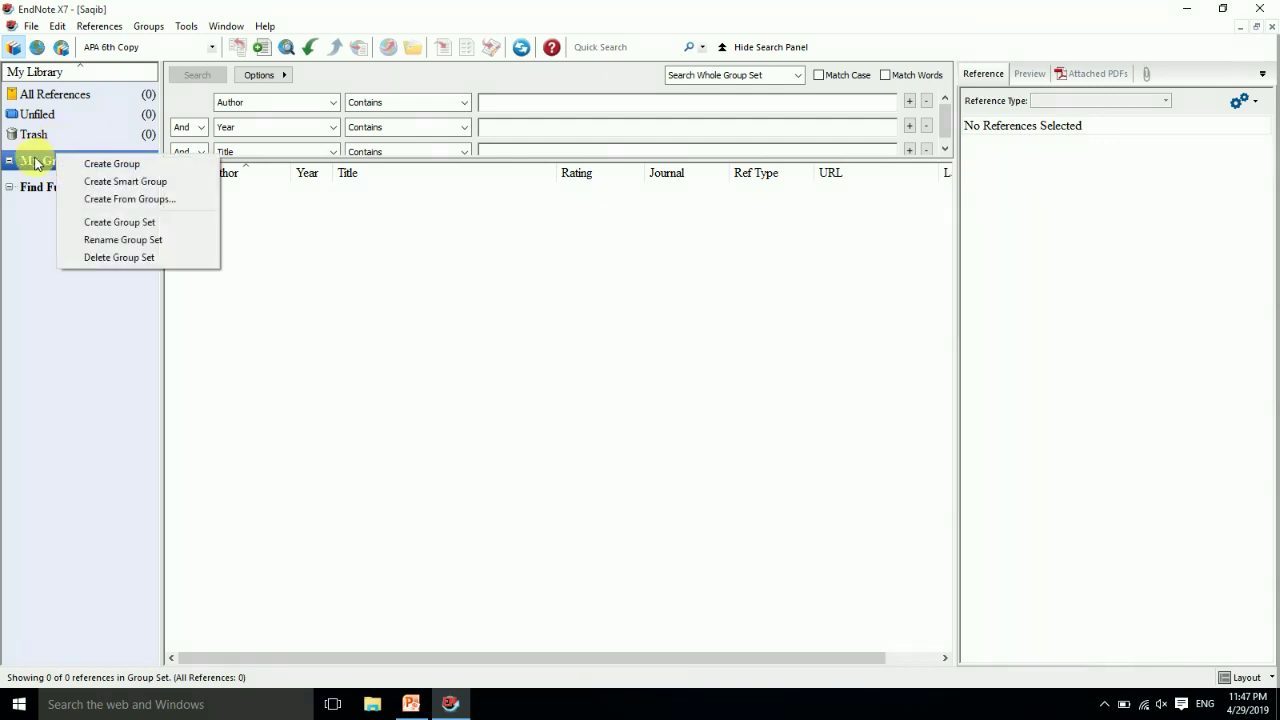
left_click(121, 168)
type("Paper 1")
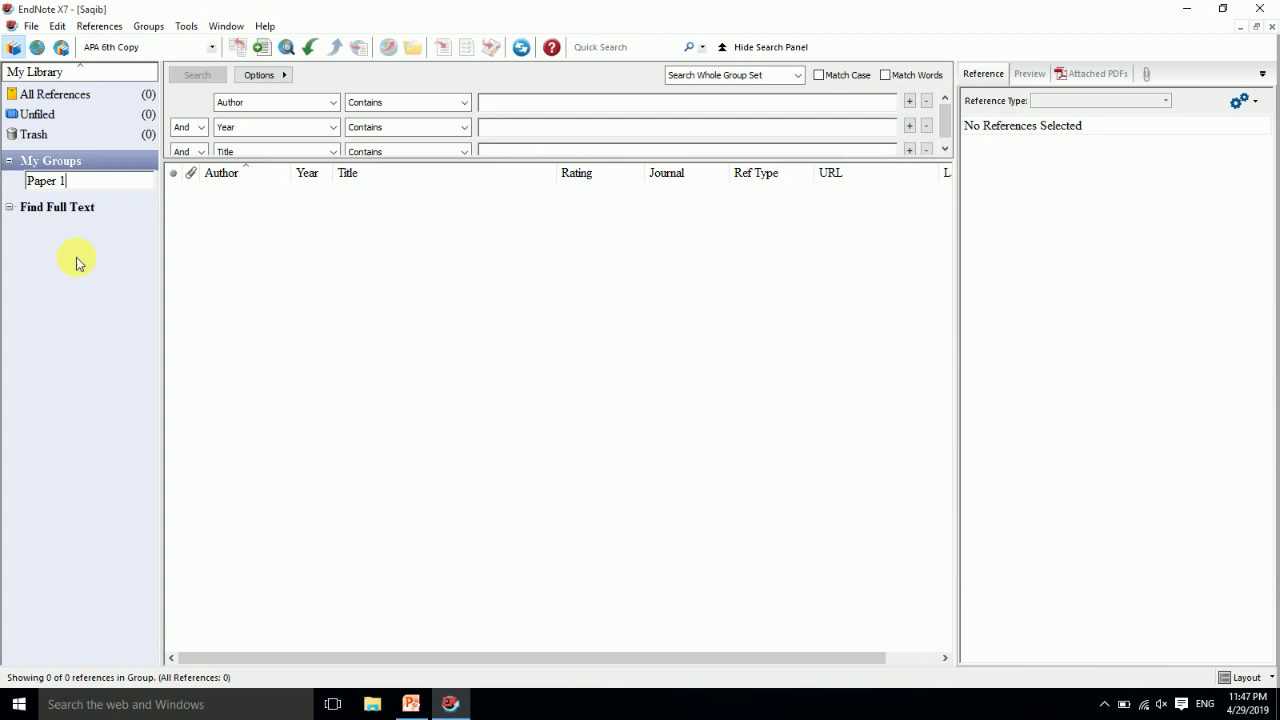
key("Return")
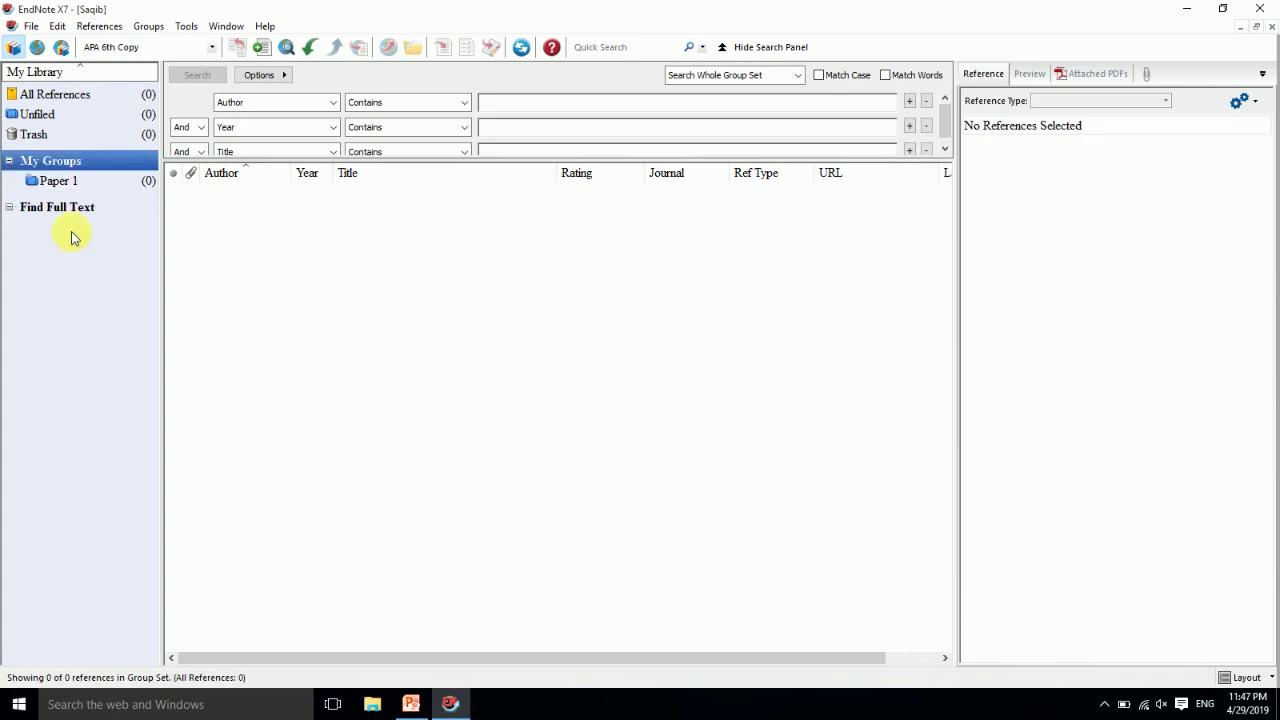
Step: Add a second group named Paper 2 and bring the PowerPoint outline forward
right_click(60, 160)
left_click(80, 163)
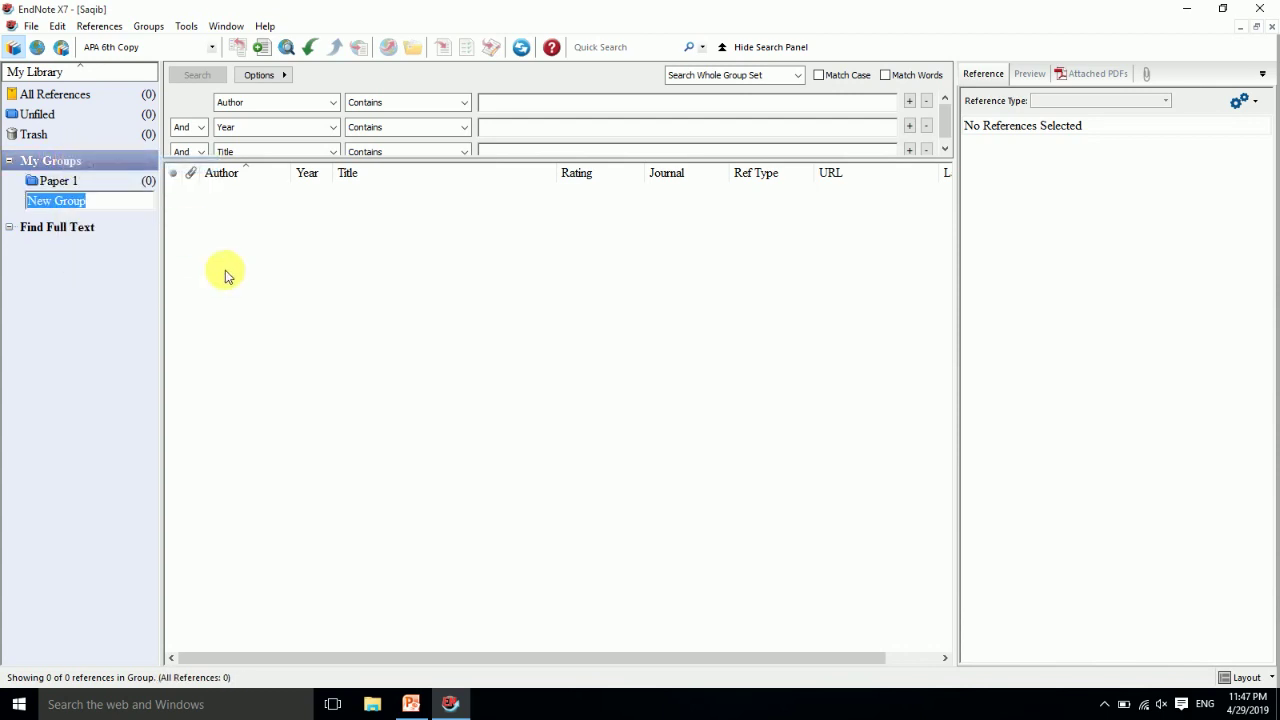
type("Paper 2")
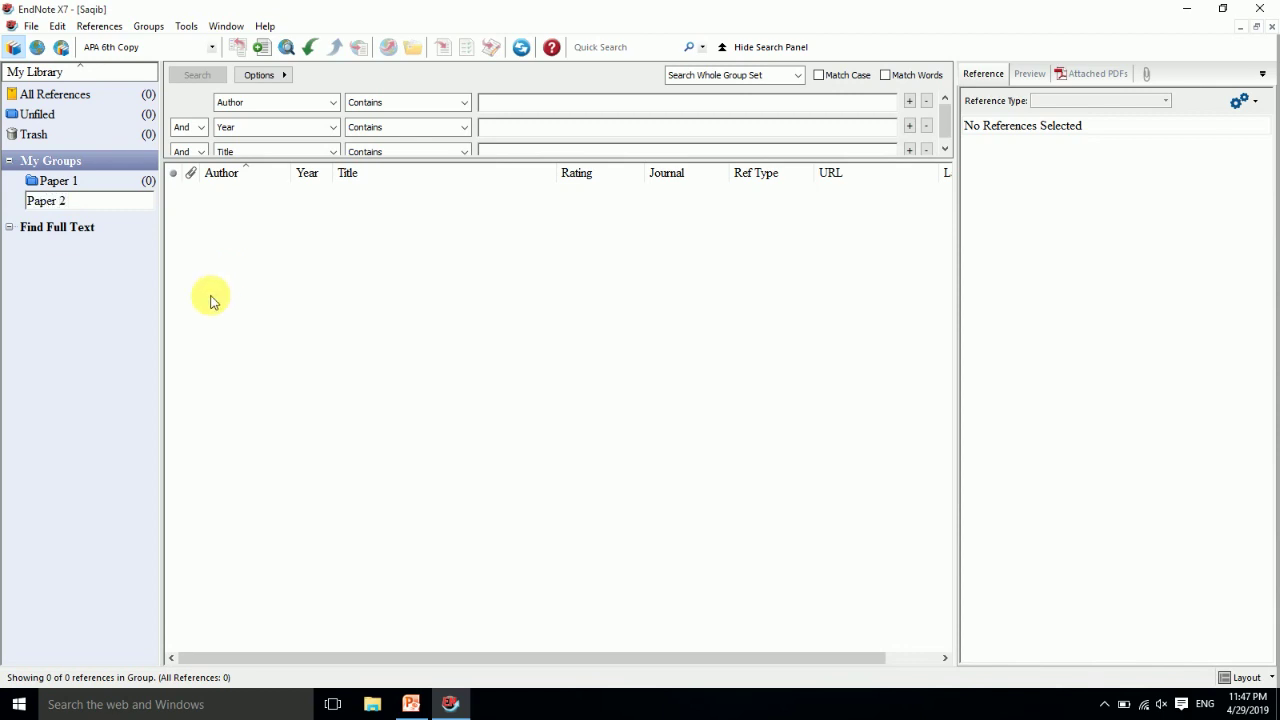
left_click(105, 307)
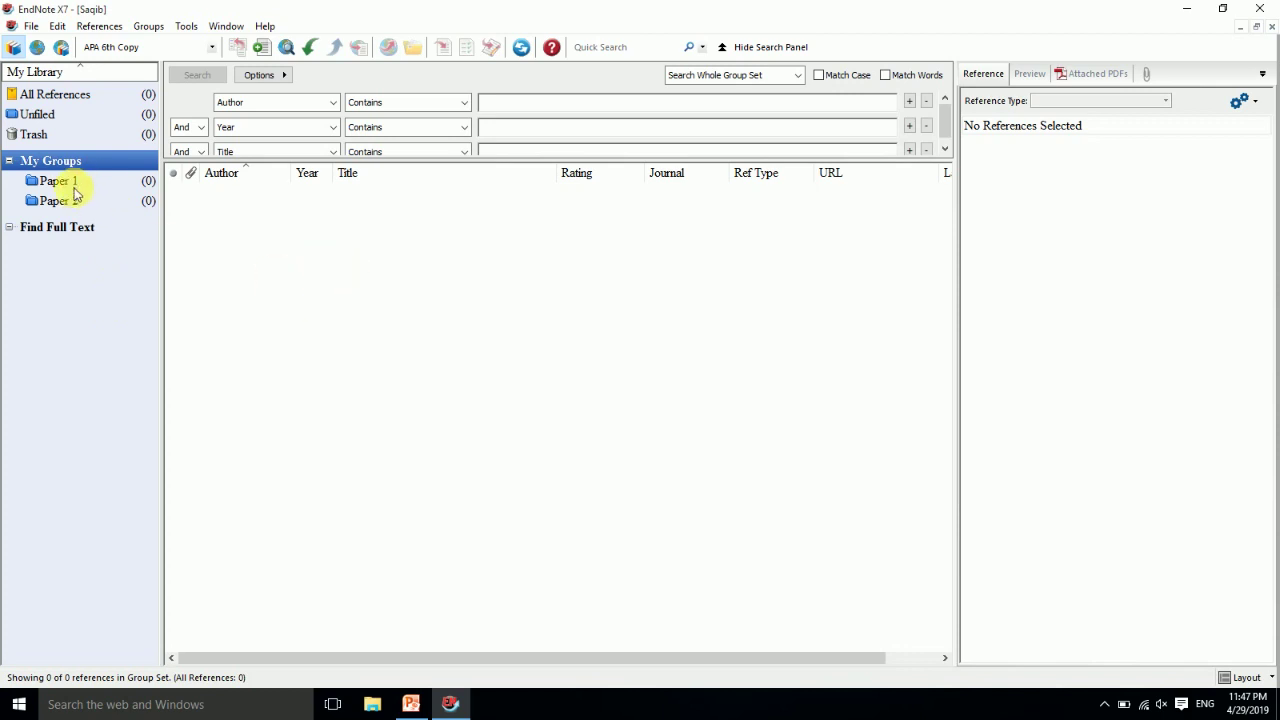
left_click(411, 704)
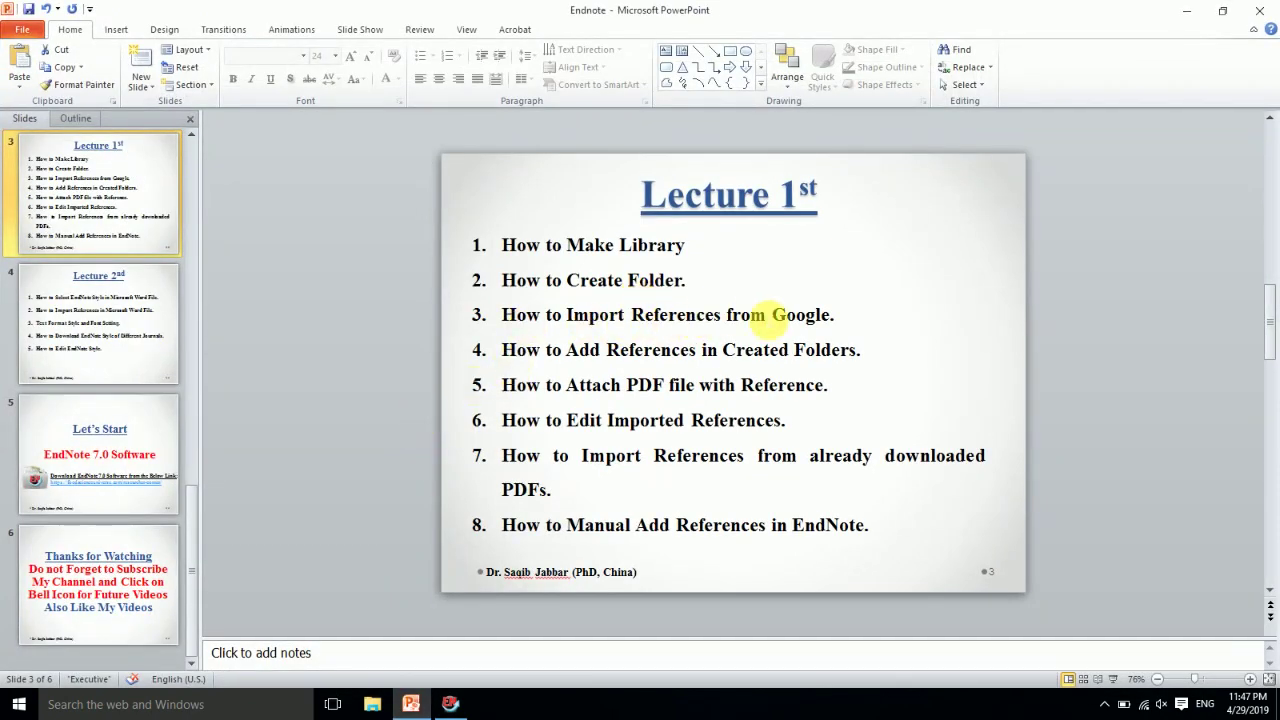
Step: Set aside PowerPoint and EndNote, launch Chrome and open Google Scholar, dismissing two ads
left_click(1186, 10)
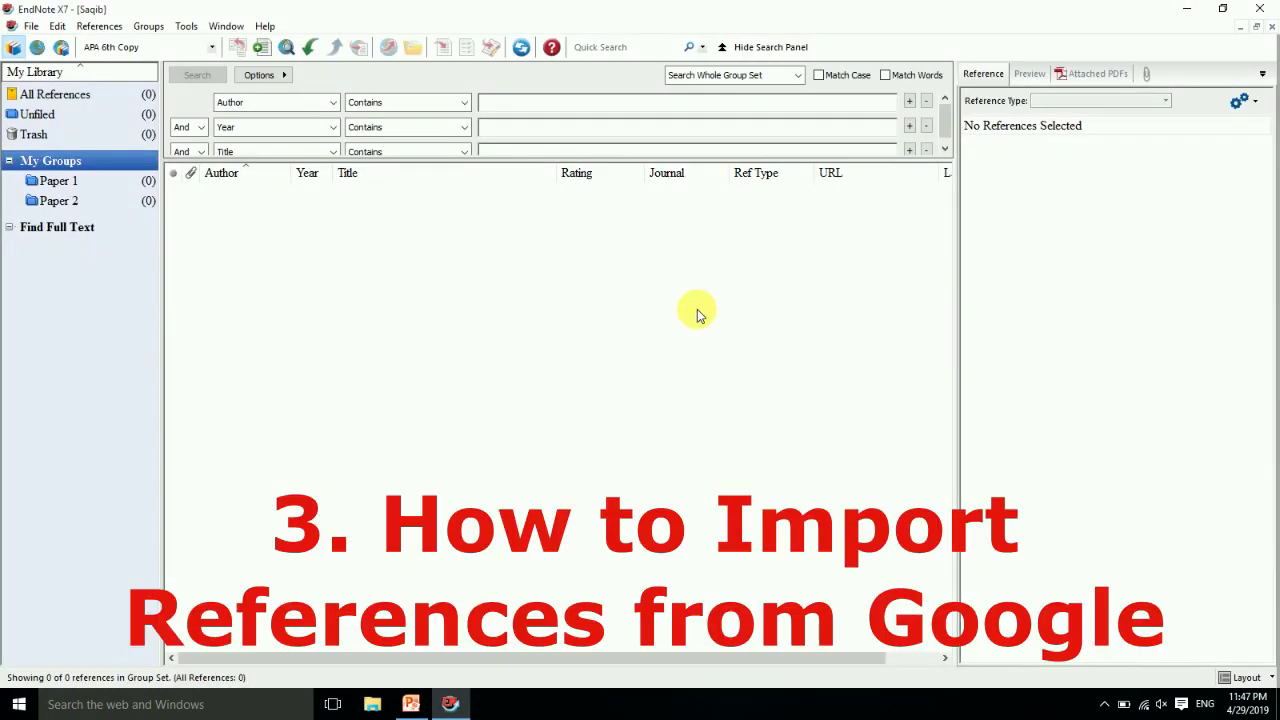
left_click(1186, 9)
double_click(25, 165)
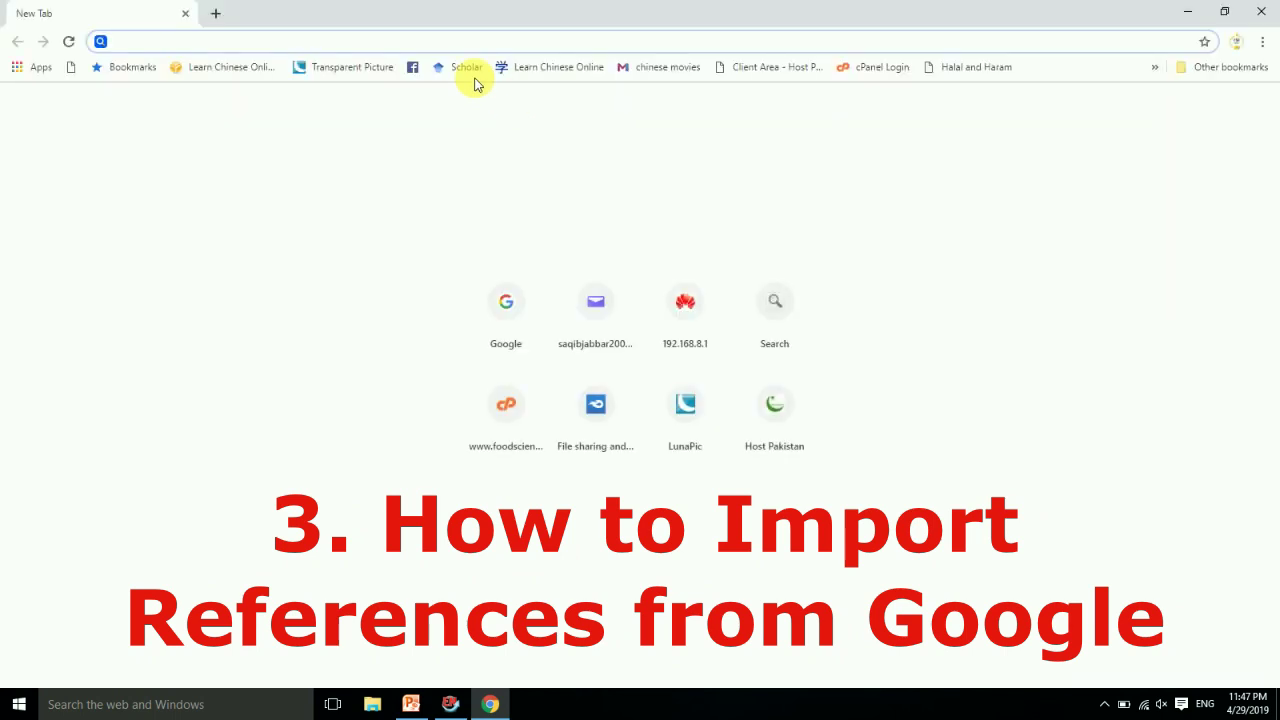
left_click(458, 69)
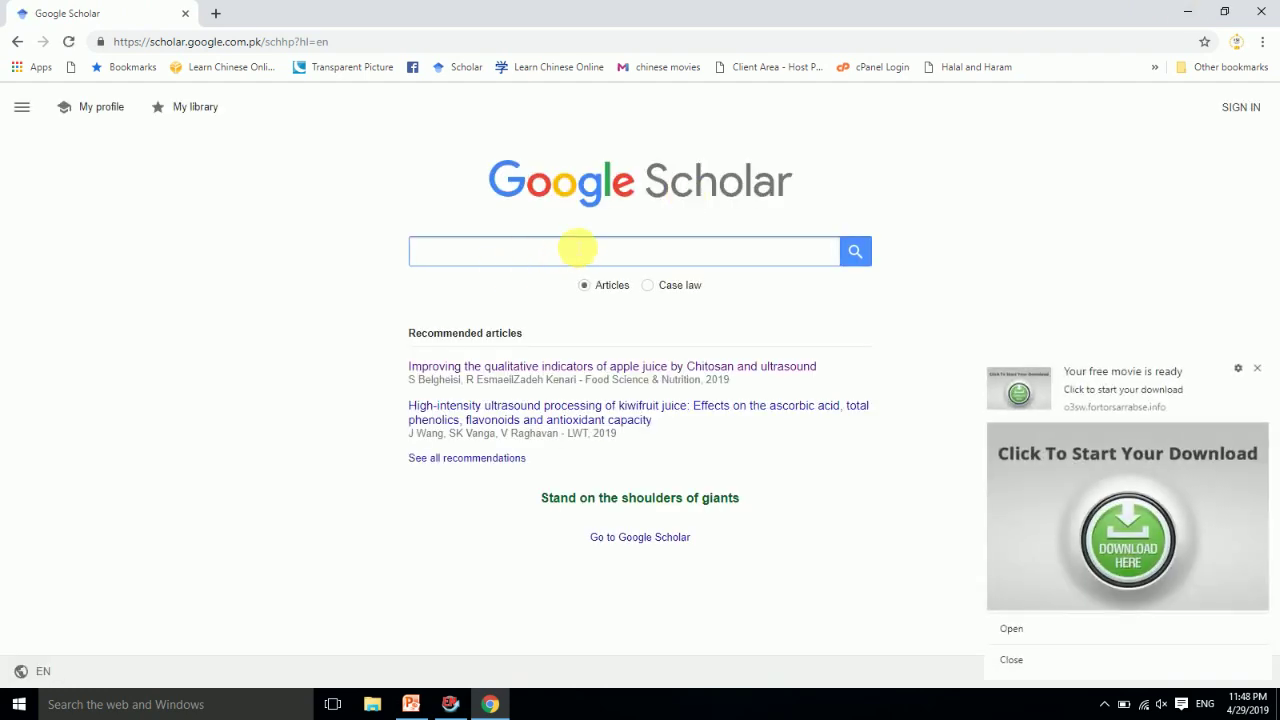
left_click(1259, 372)
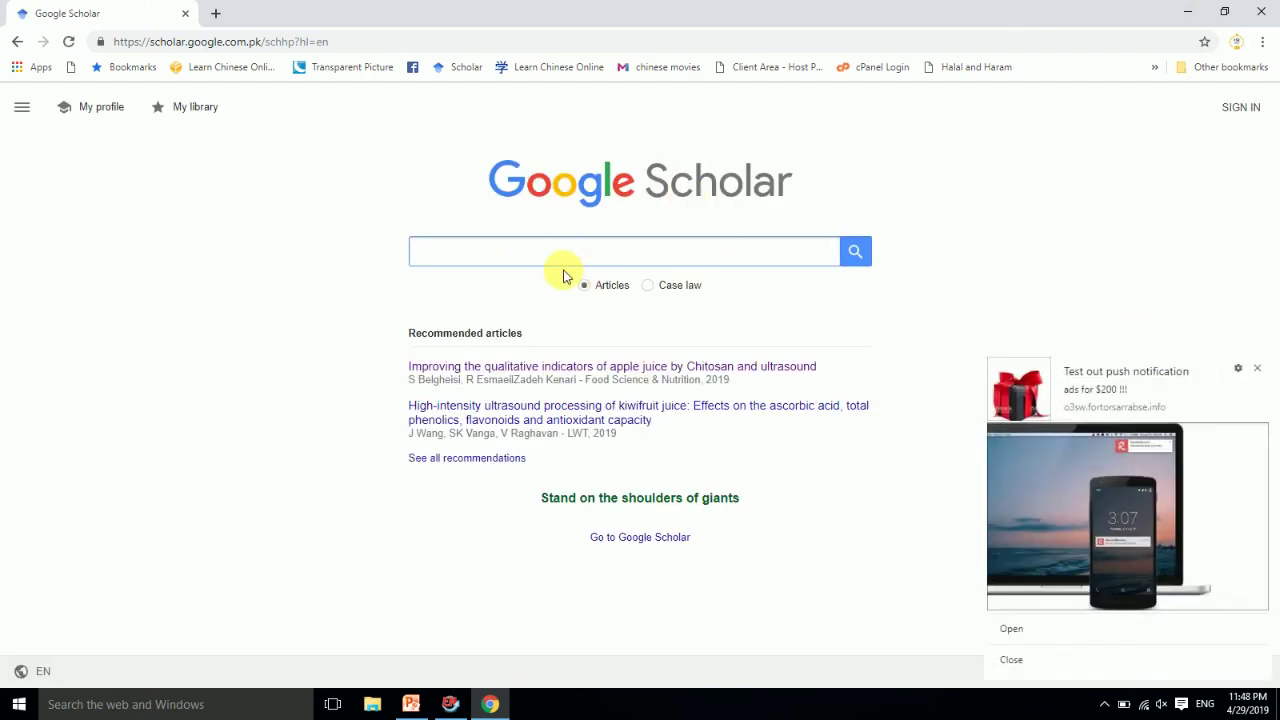
left_click(1259, 372)
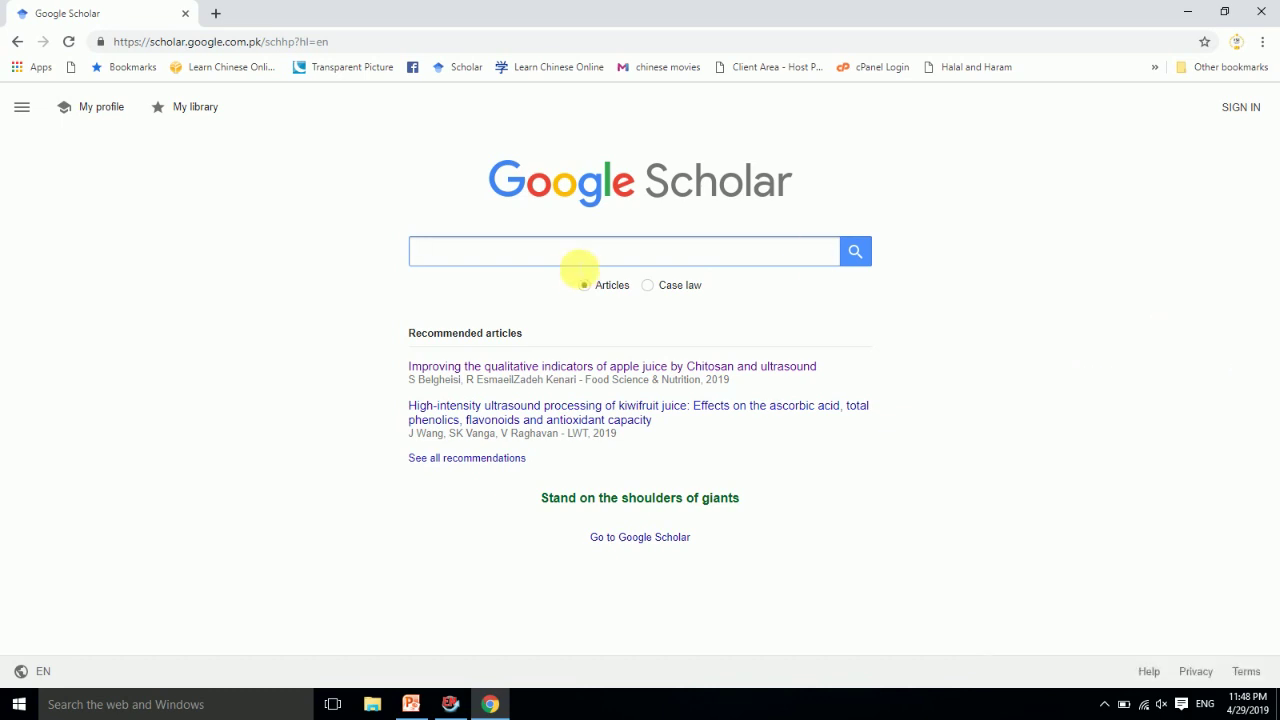
Step: Search Scholar for the pasted carrot juice article title and download its EndNote citation
left_click(651, 251)
type("Quality of carrot juice as influenced by blanching and sonication treatments")
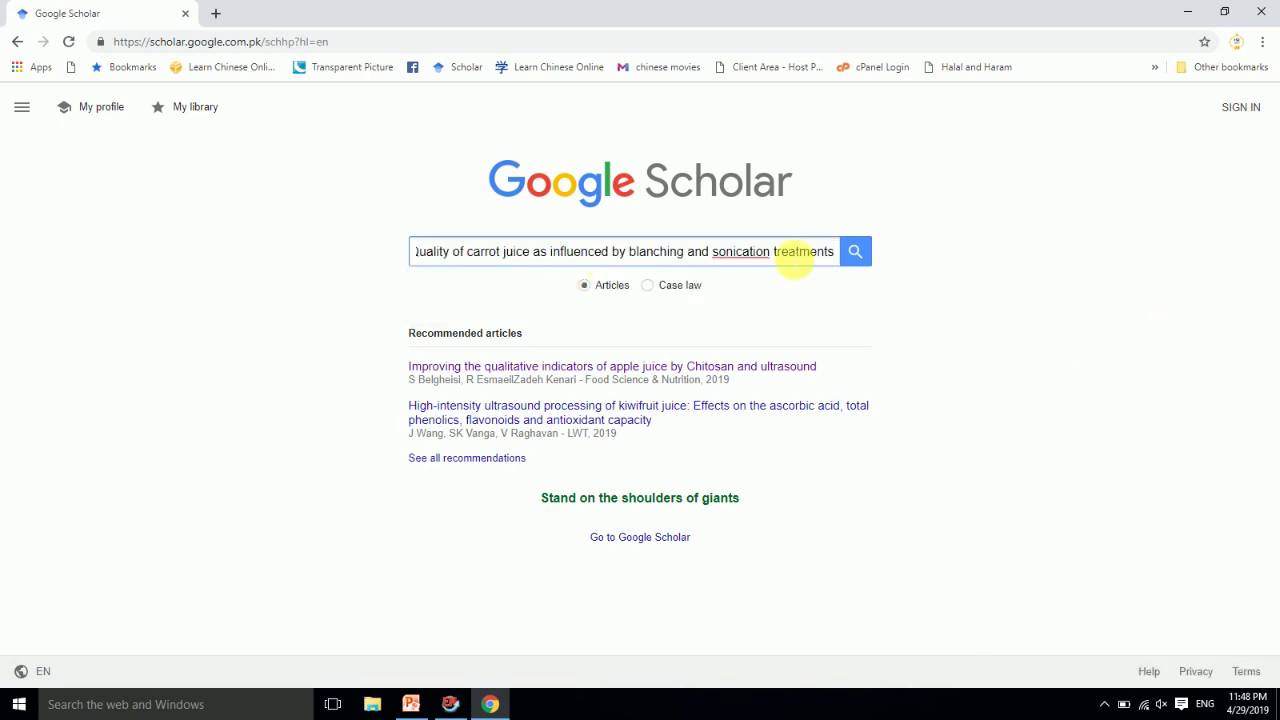
left_click(866, 260)
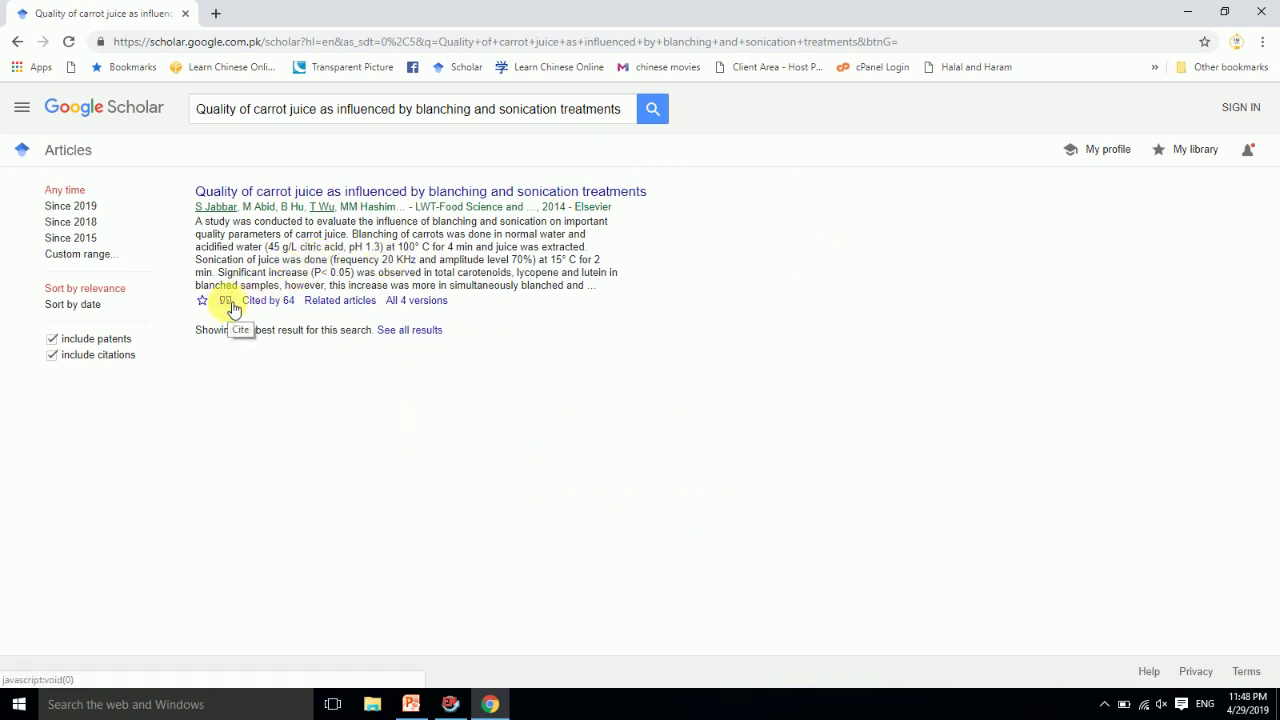
left_click(228, 302)
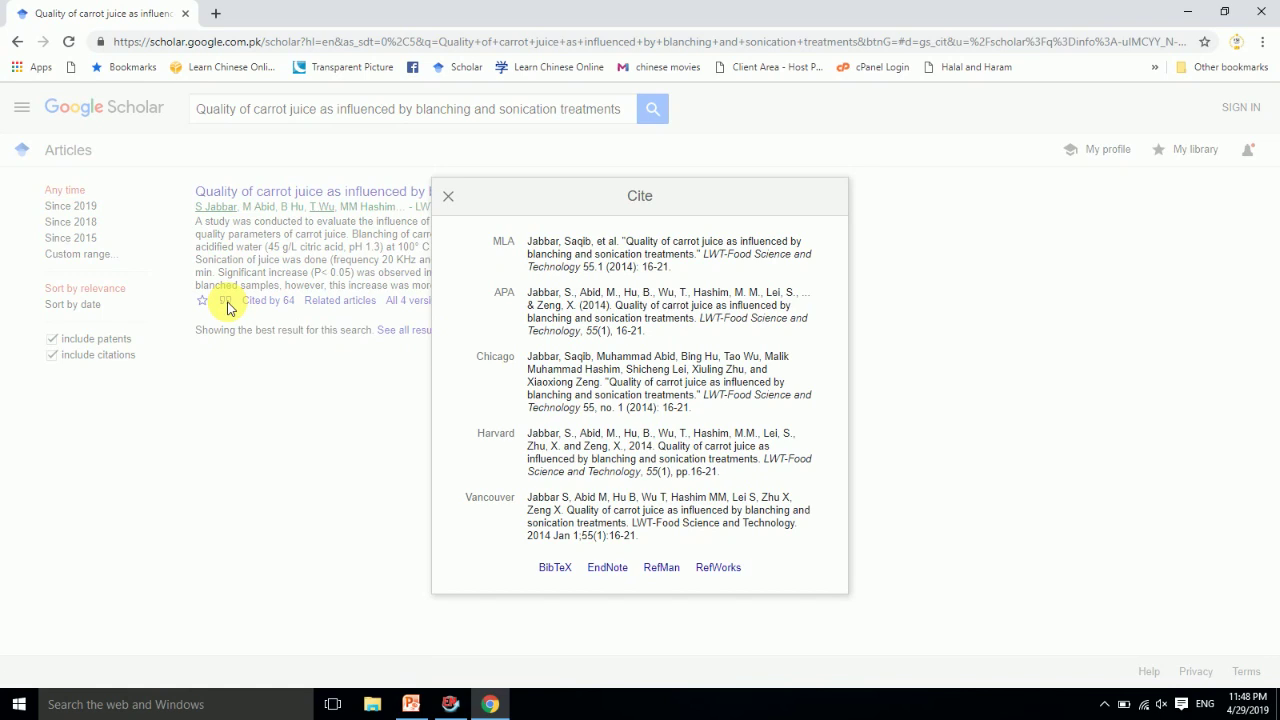
left_click(547, 304)
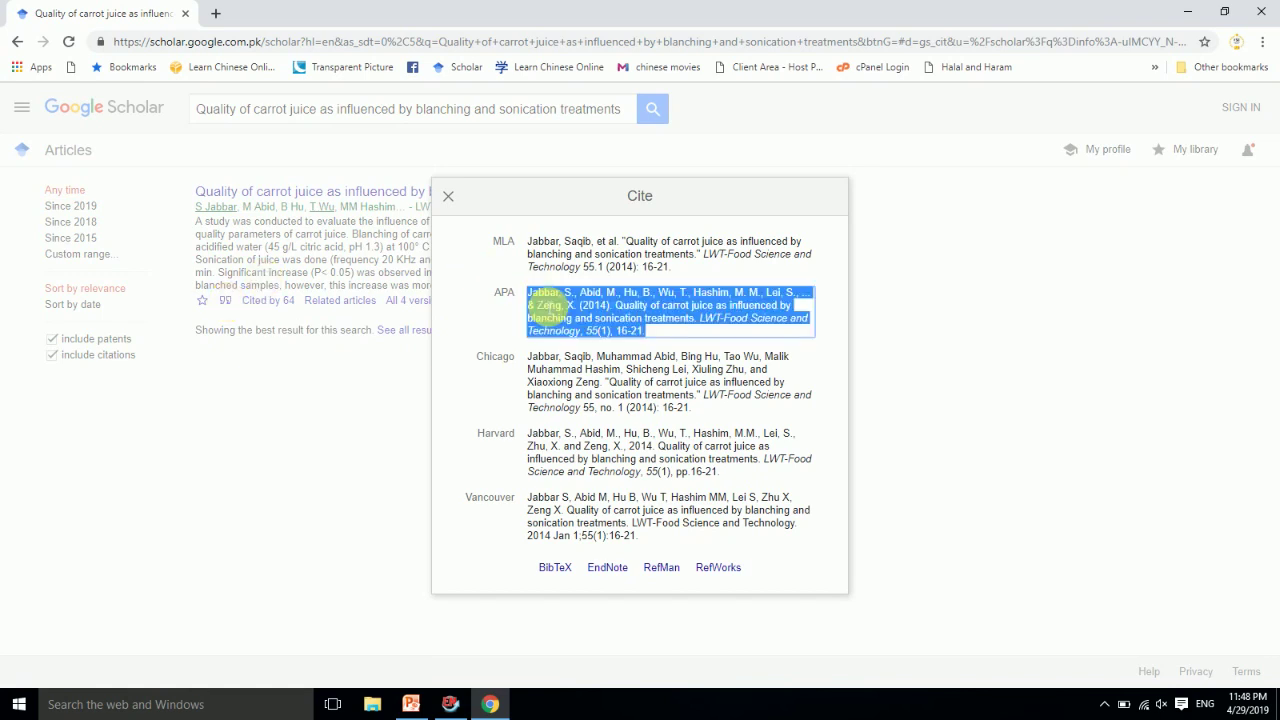
left_click(608, 568)
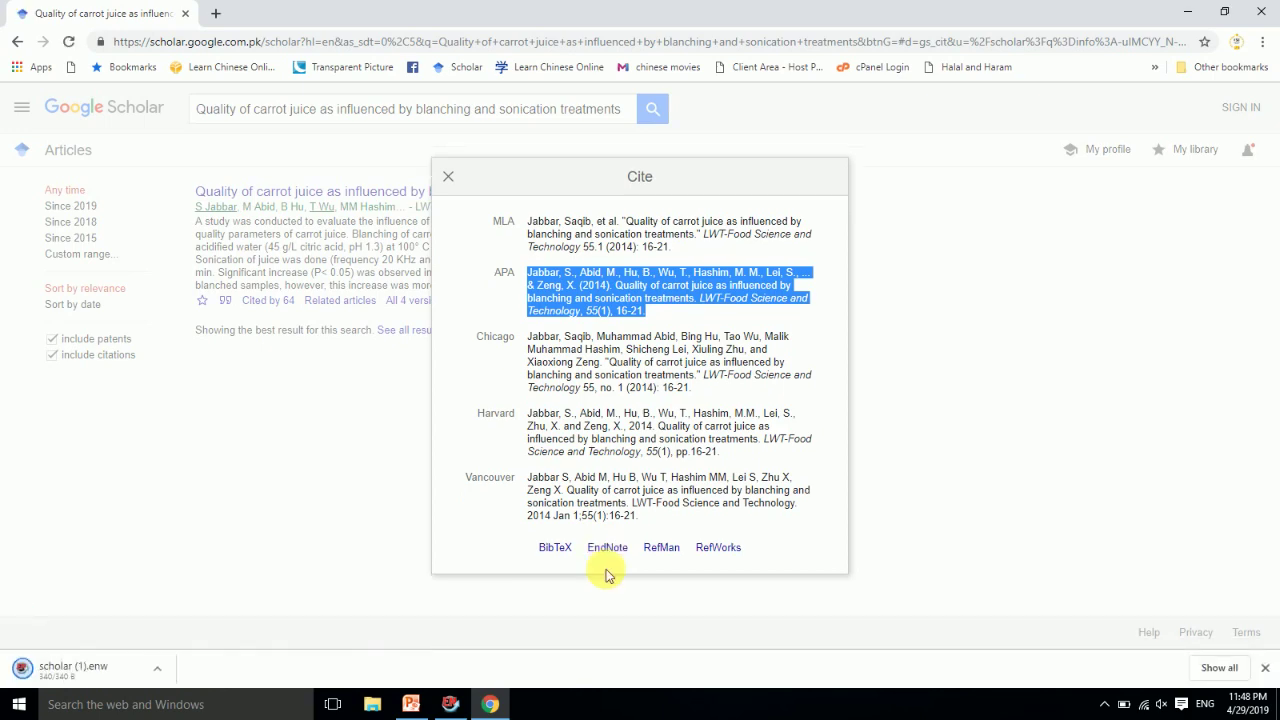
Step: Import the downloaded scholar (1).enw citation and select the carrot juice reference
left_click(67, 676)
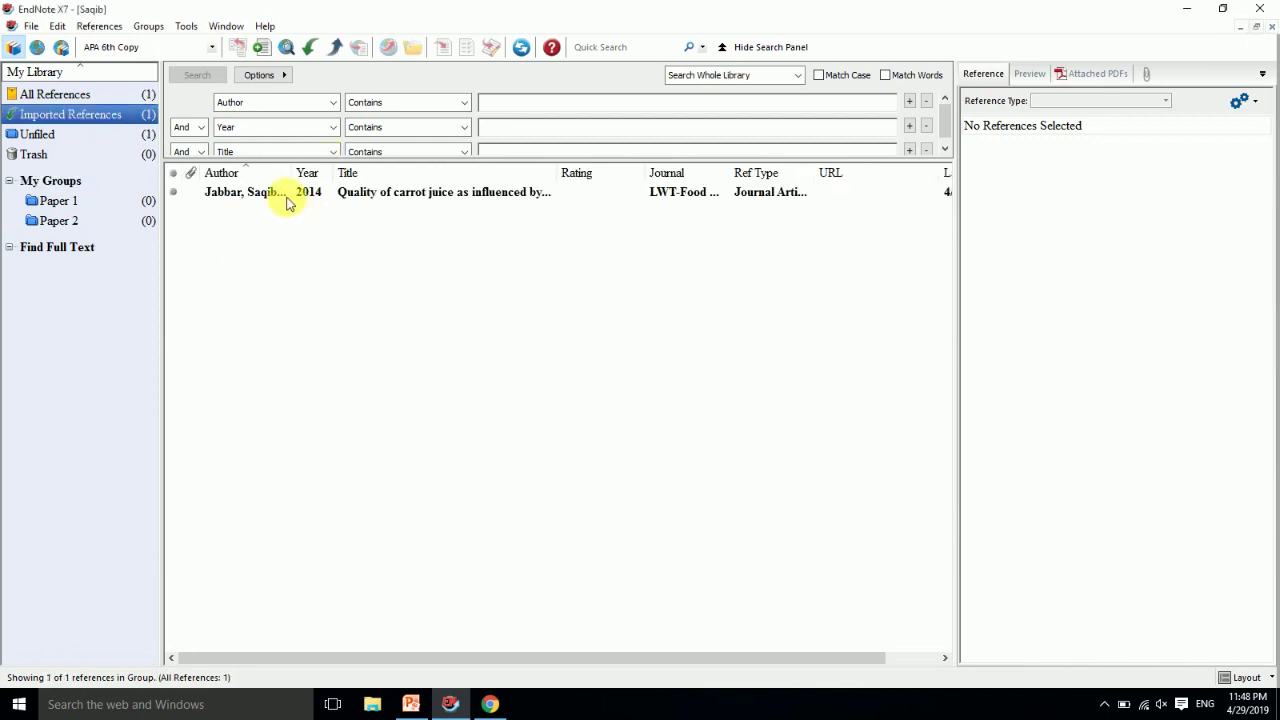
left_click(287, 195)
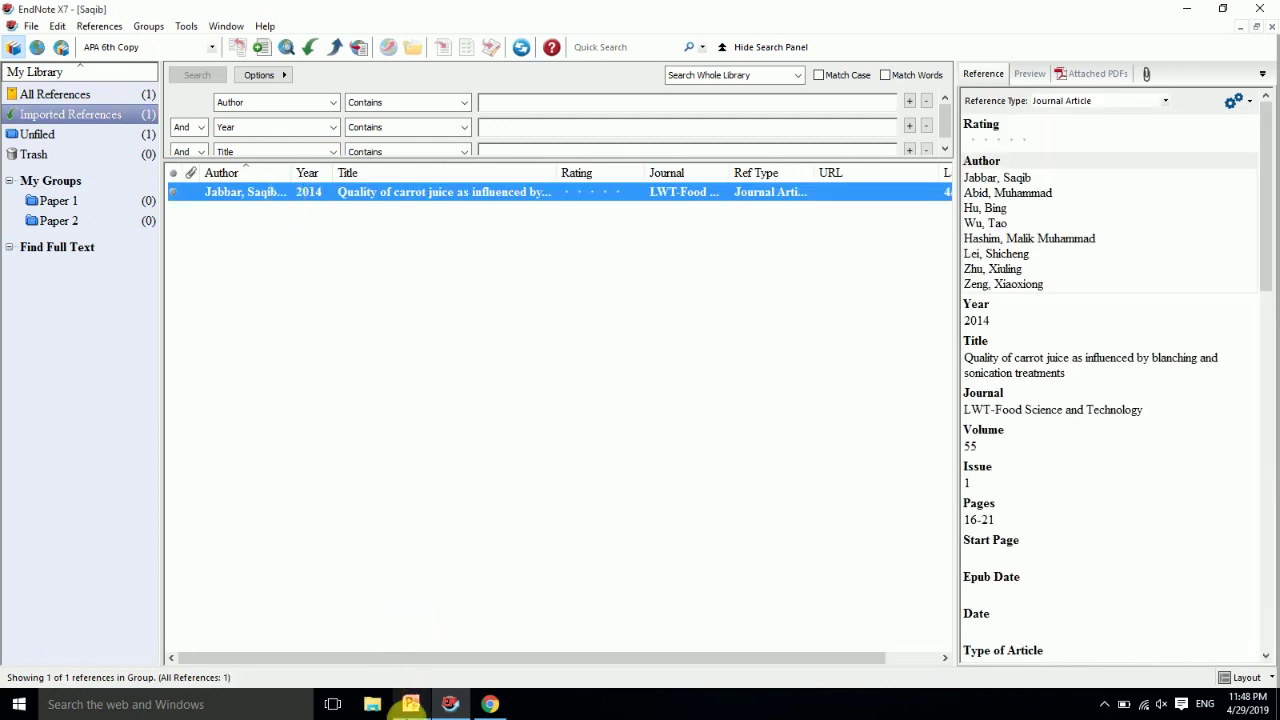
left_click(410, 704)
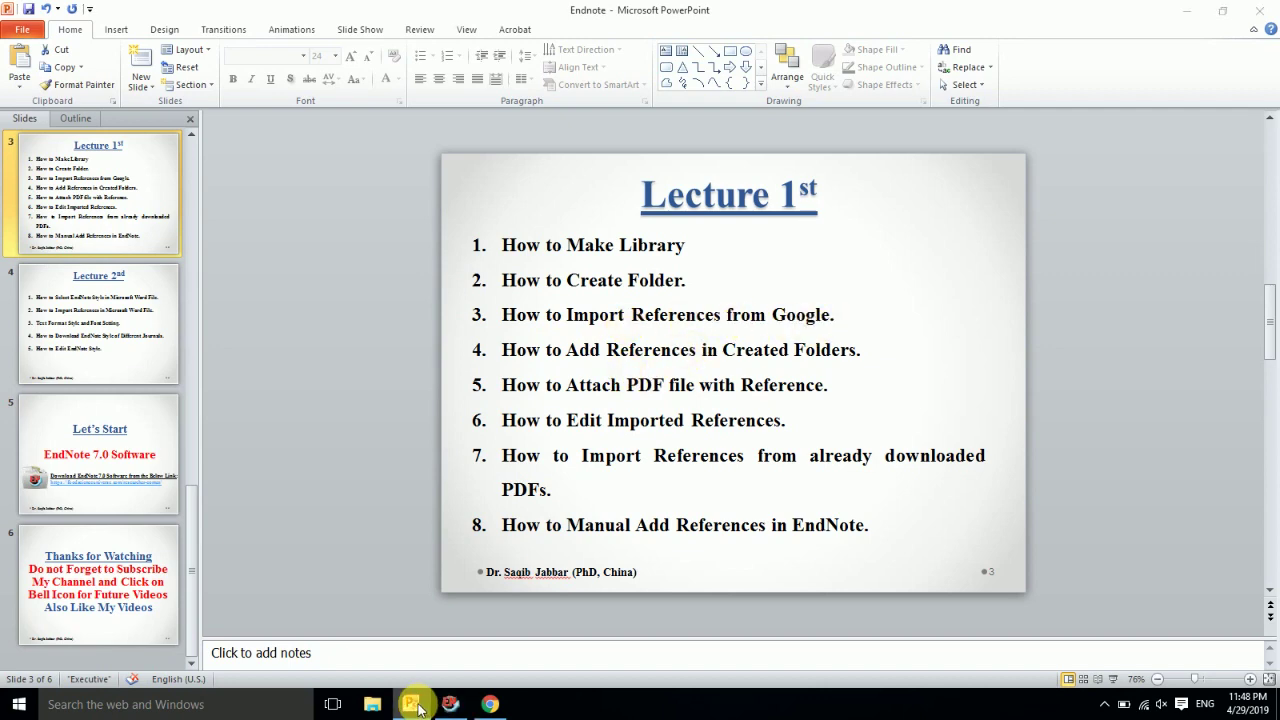
Step: Drag the carrot juice reference into the Paper 1 group and view it there
left_click(450, 704)
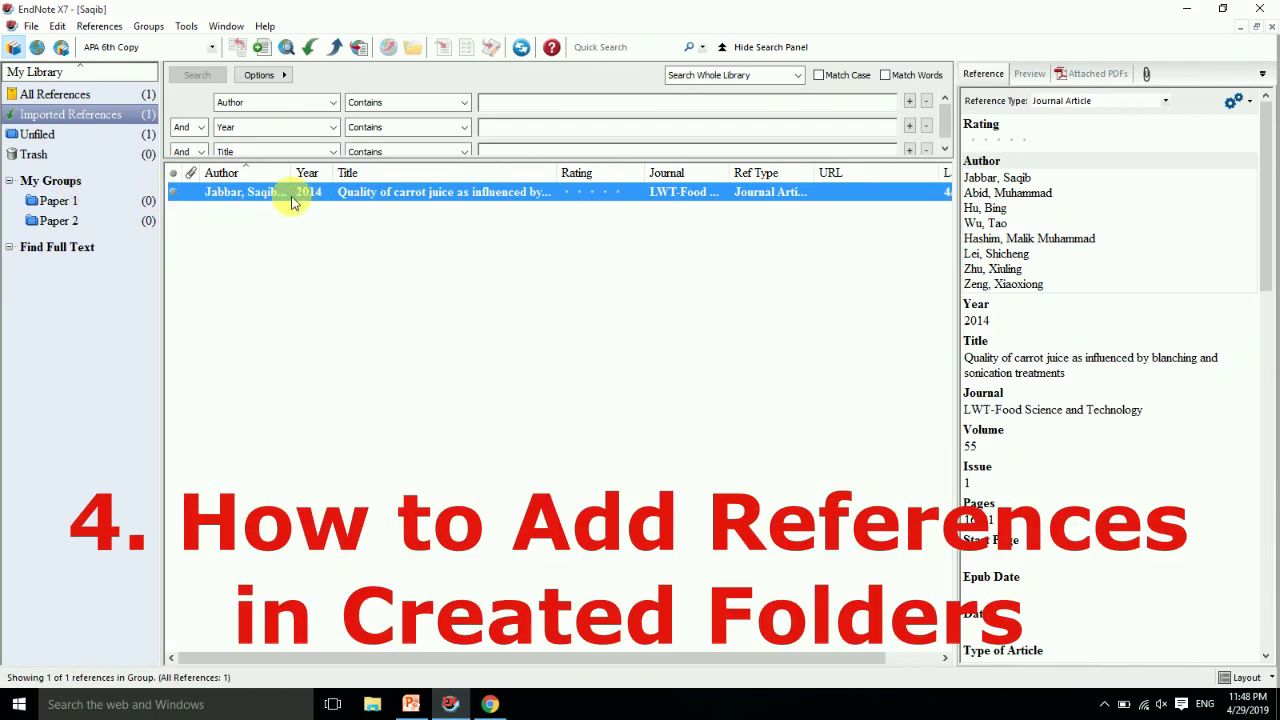
left_click_drag(290, 197, 98, 203)
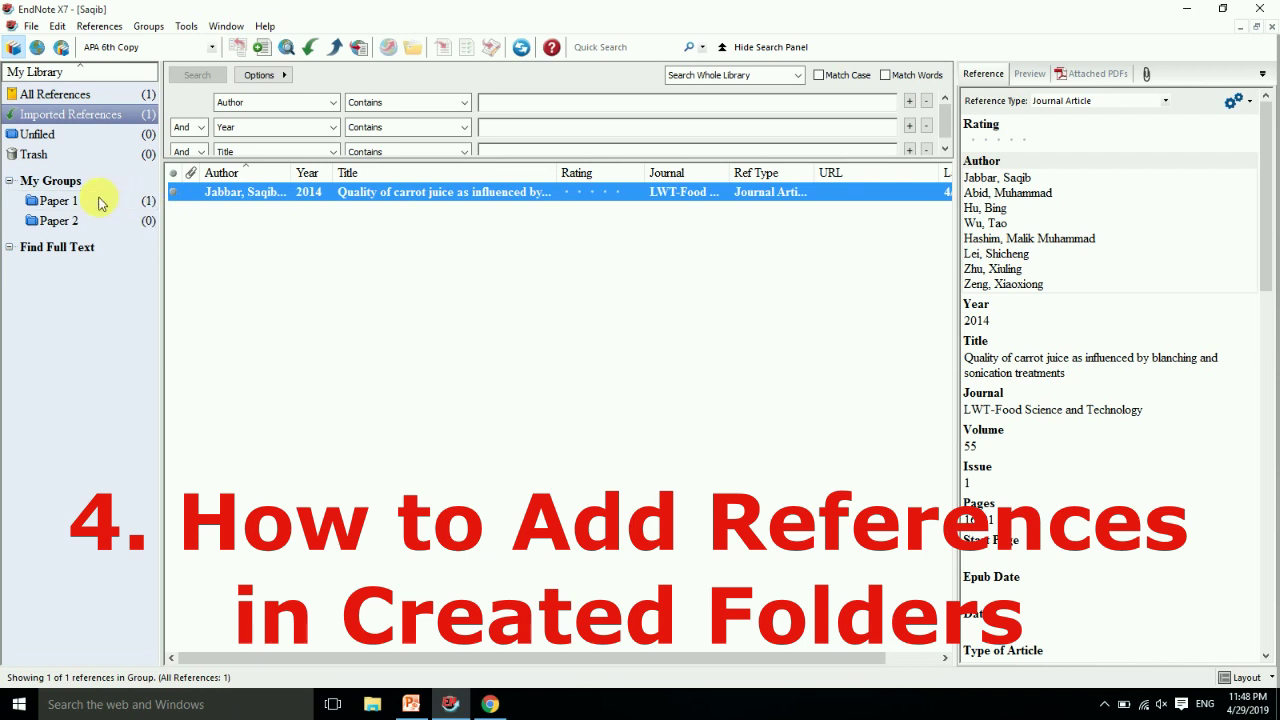
left_click(147, 201)
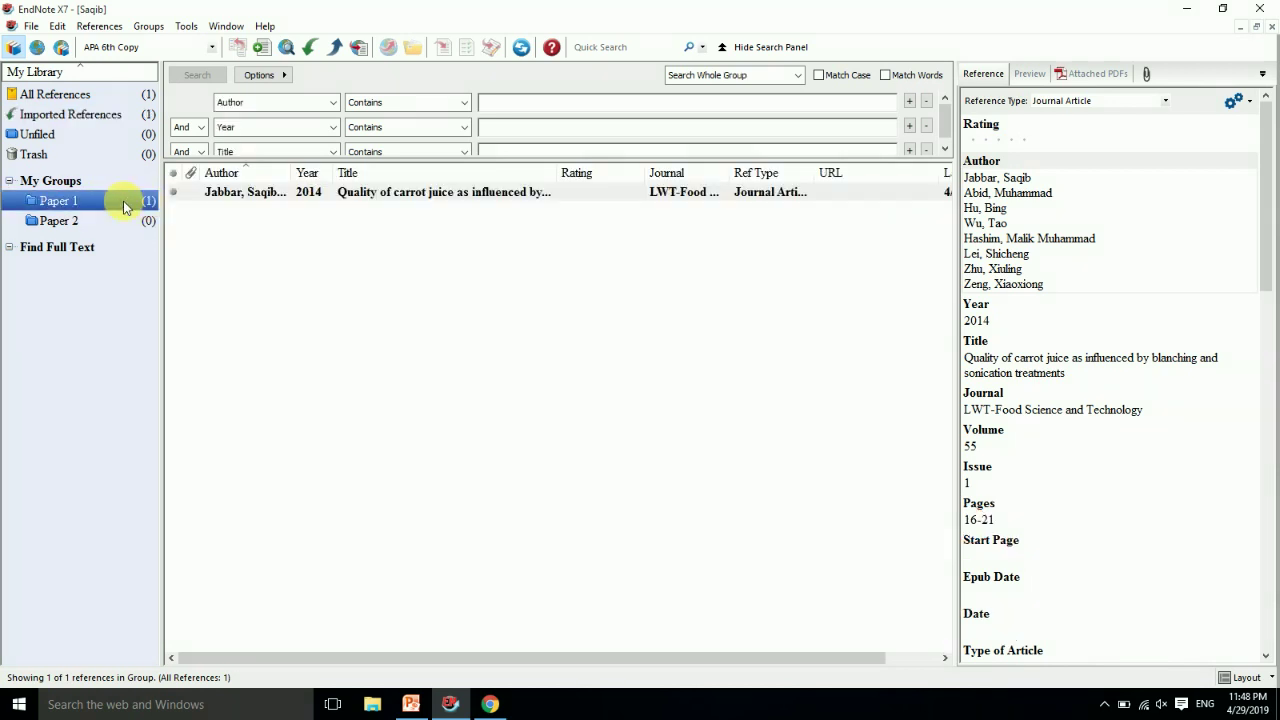
left_click(258, 196)
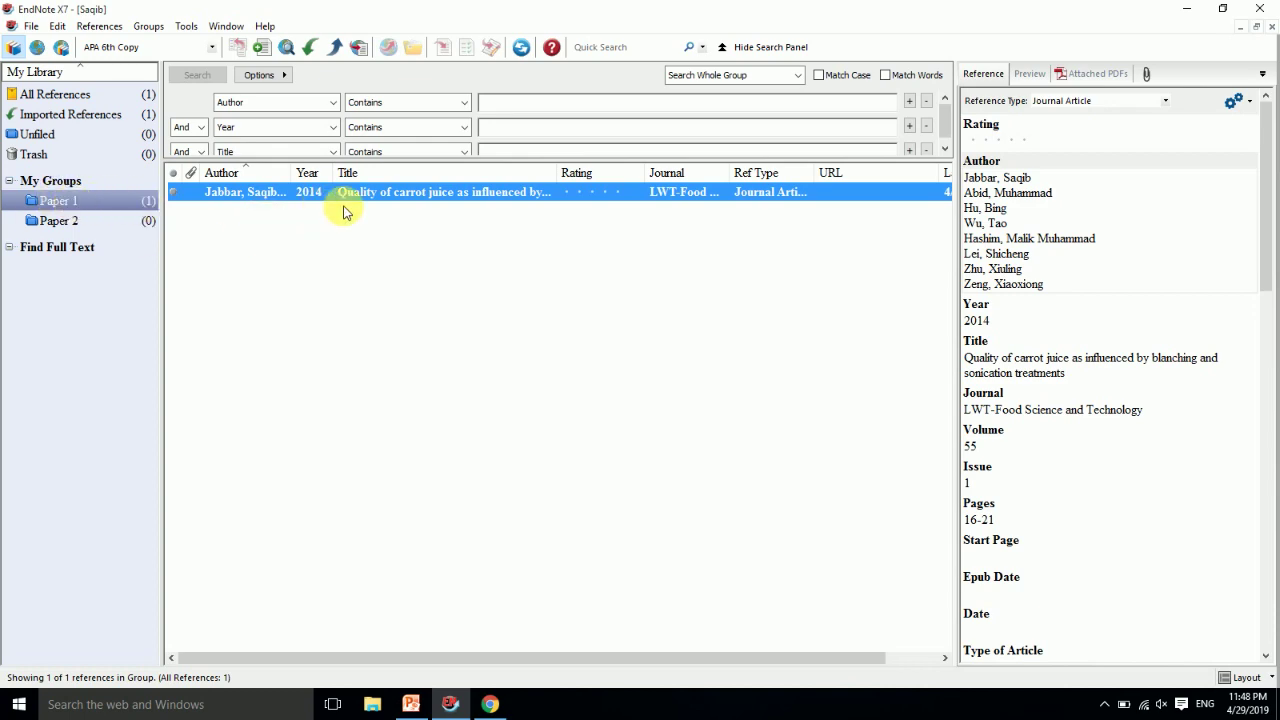
left_click(411, 702)
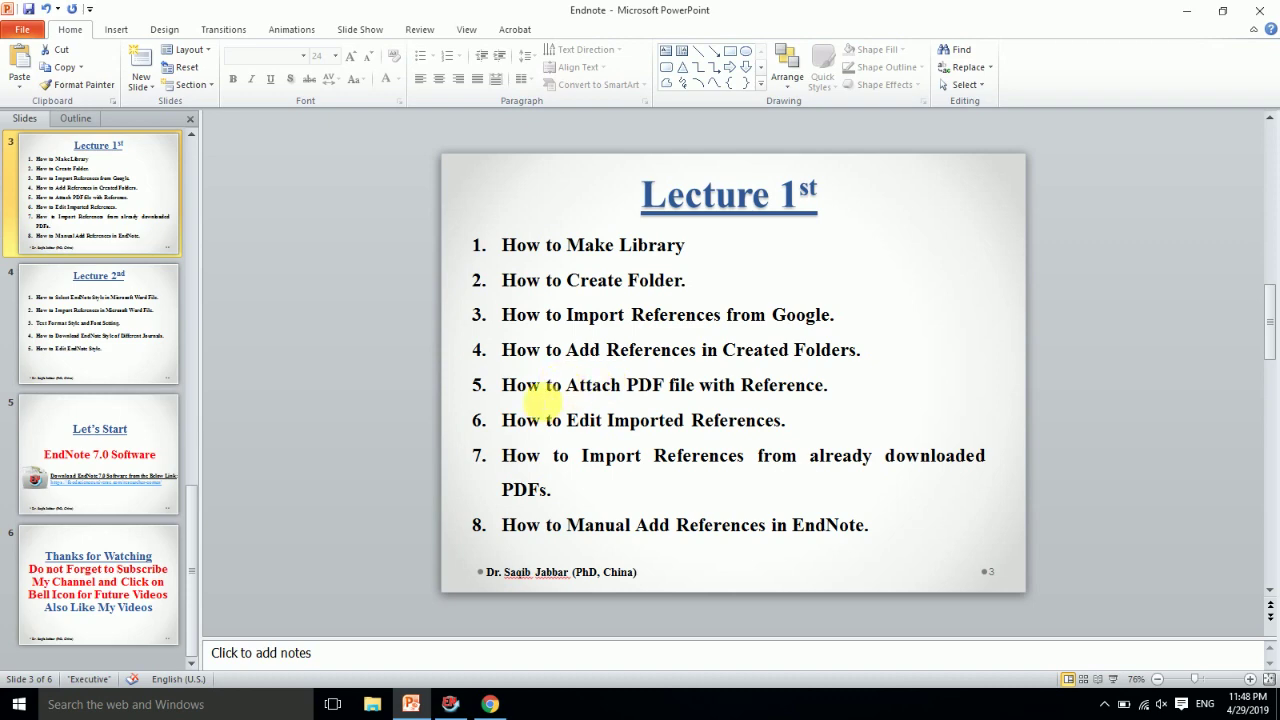
Step: Minimize PowerPoint to reveal EndNote with the carrot juice reference in Paper 1
left_click(1184, 11)
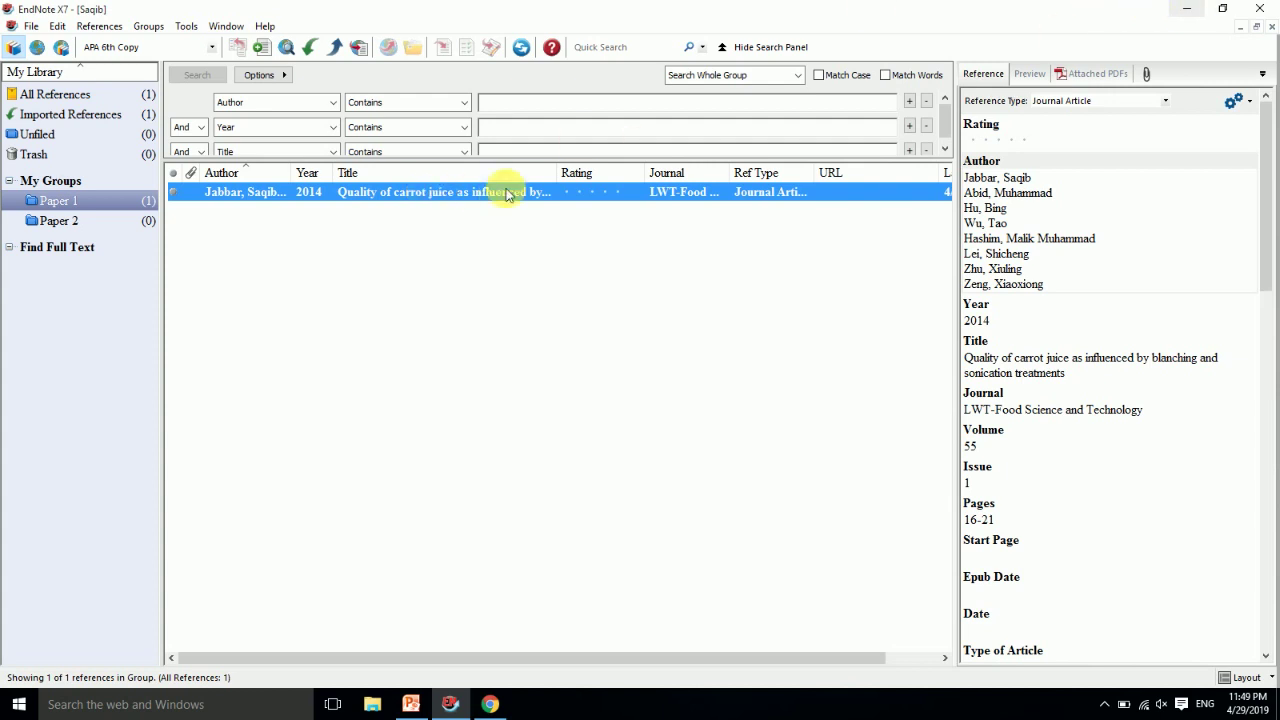
Step: Attach Saqib 2.pdf from the Desktop to the carrot juice reference
right_click(368, 195)
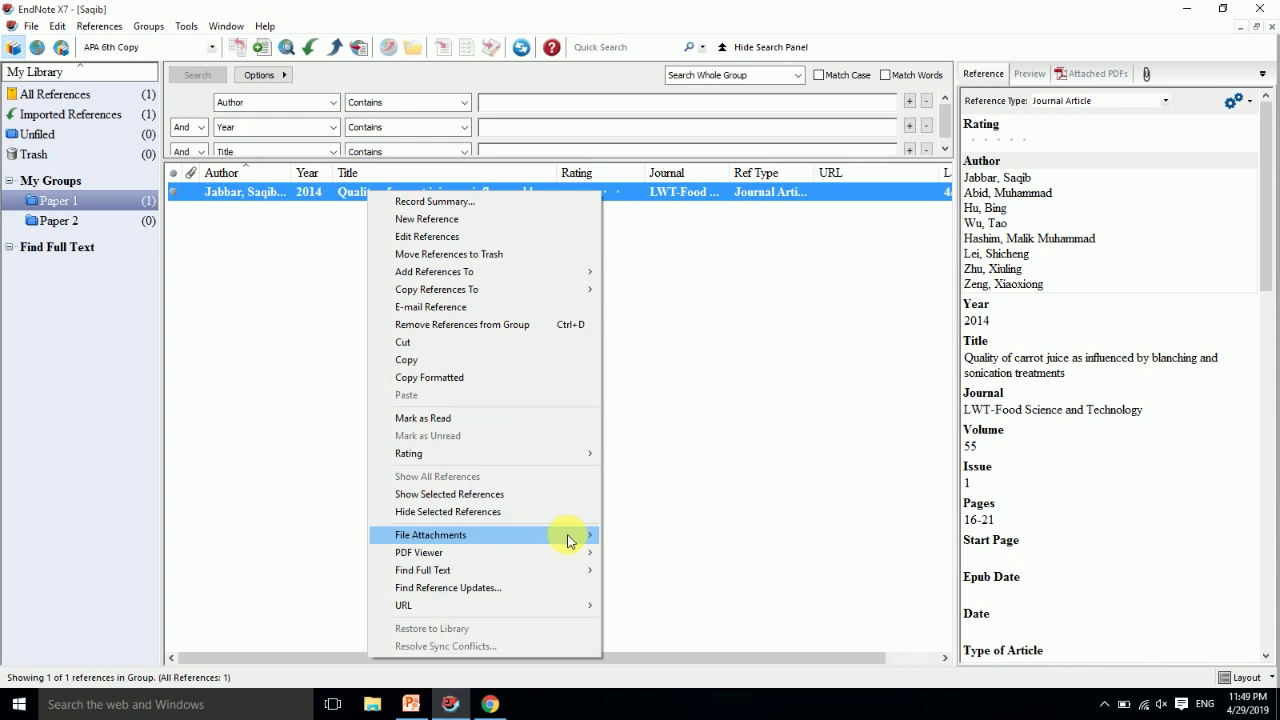
mouse_move(569, 540)
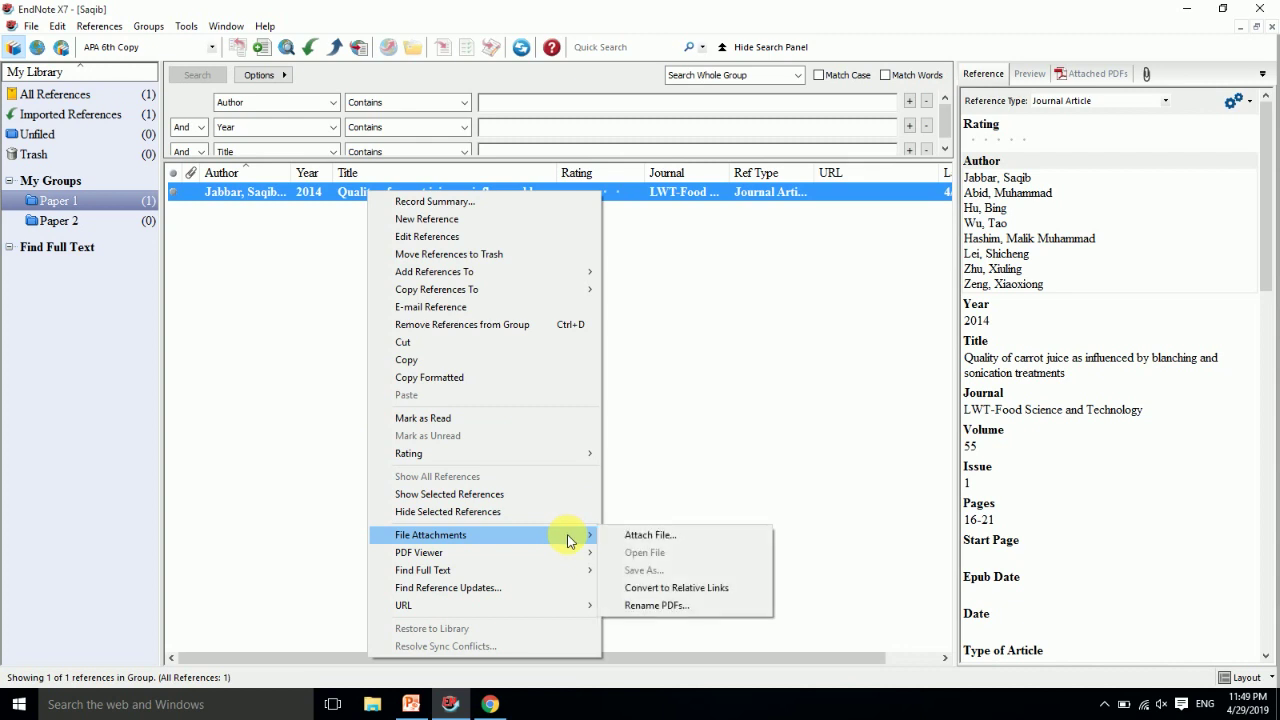
left_click(636, 541)
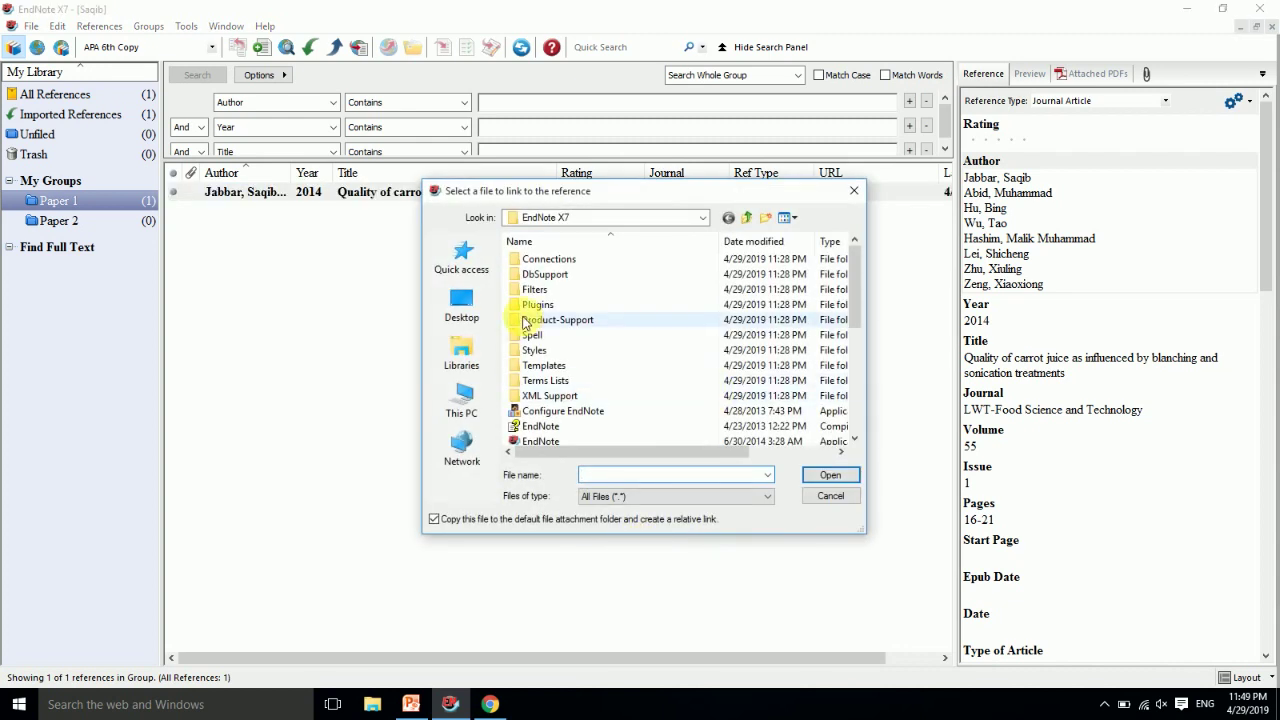
left_click(464, 307)
left_click_drag(852, 278, 840, 435)
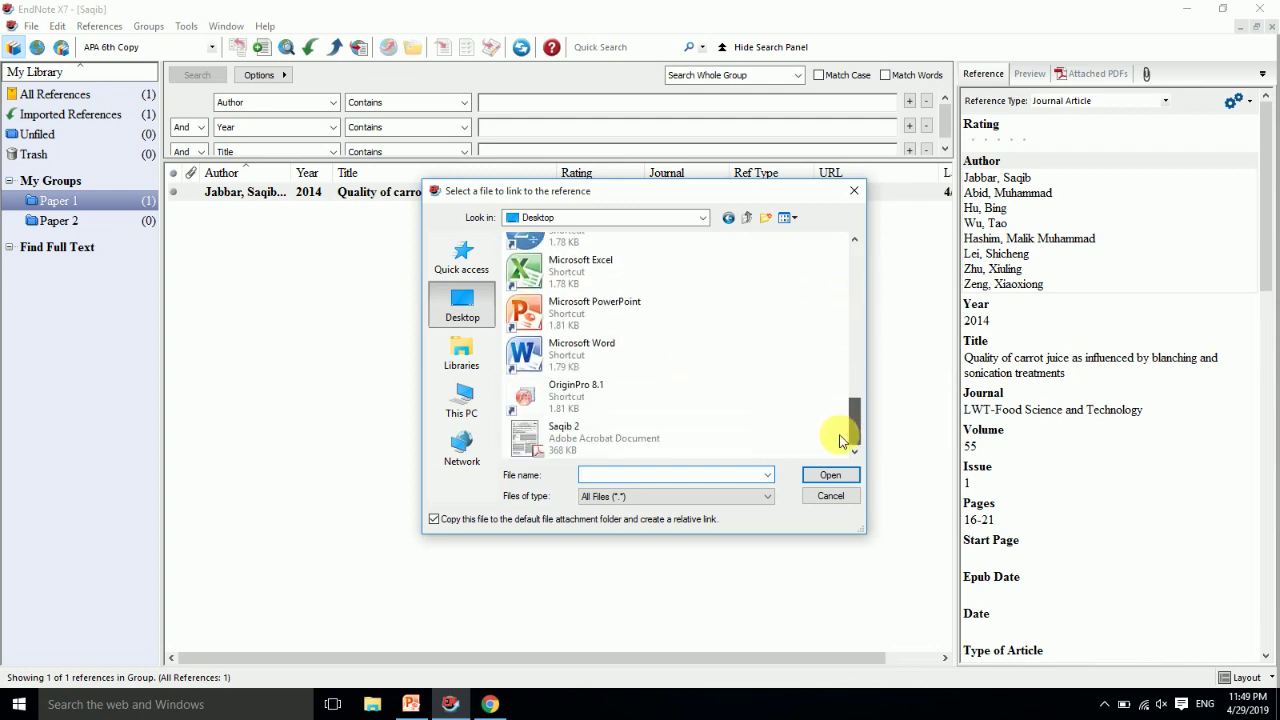
double_click(604, 438)
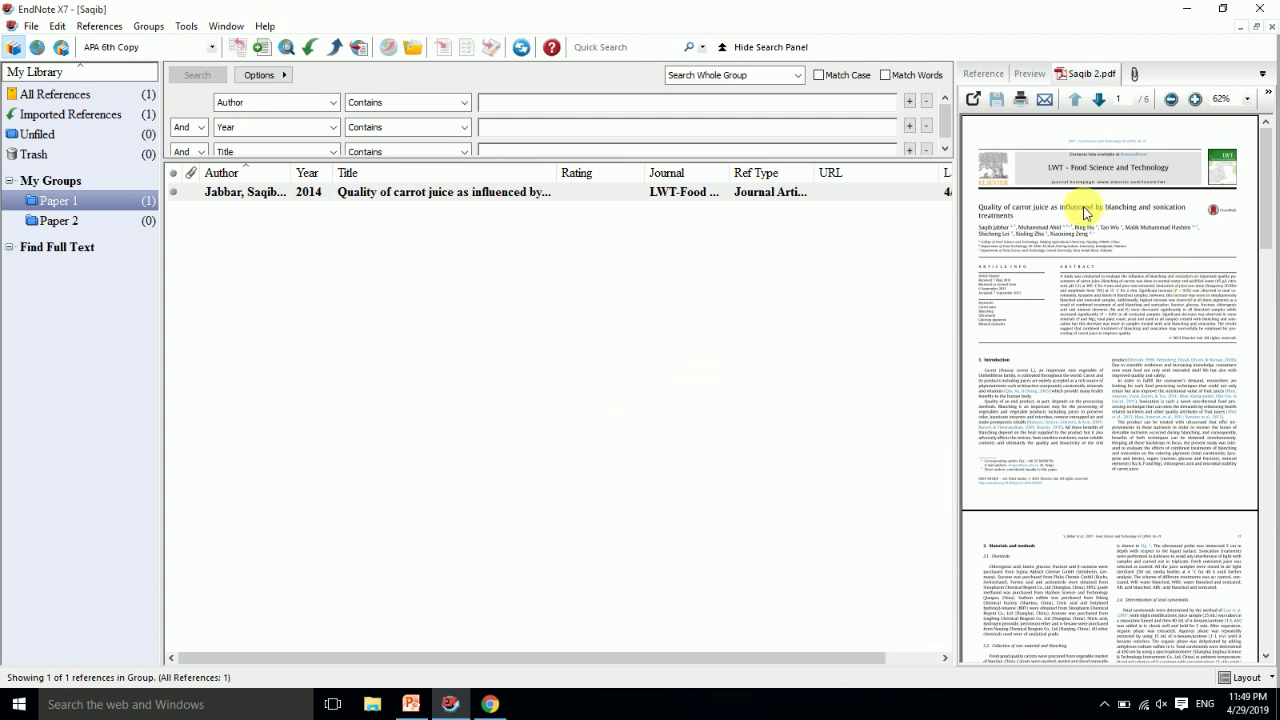
Step: Switch to the Paper 2 group and save the attachment change, suppressing future save prompts
left_click(843, 289)
left_click_drag(1266, 234, 297, 109)
left_click(52, 220)
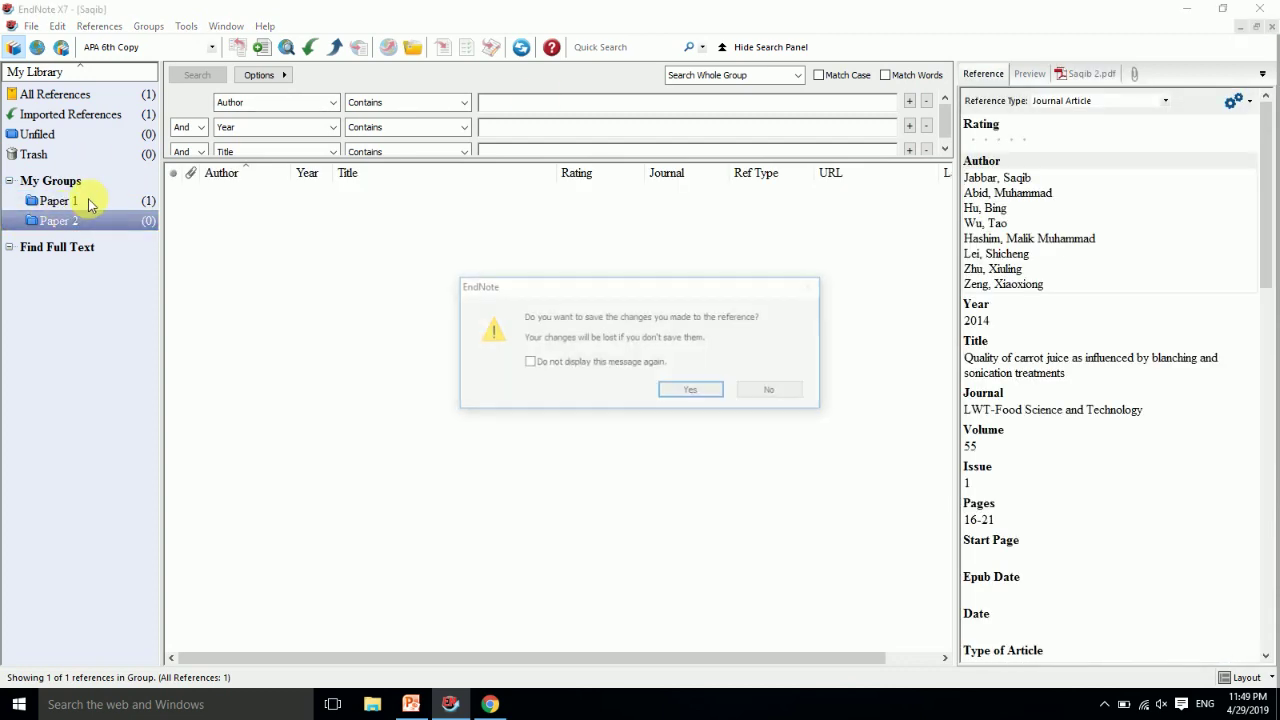
left_click(578, 364)
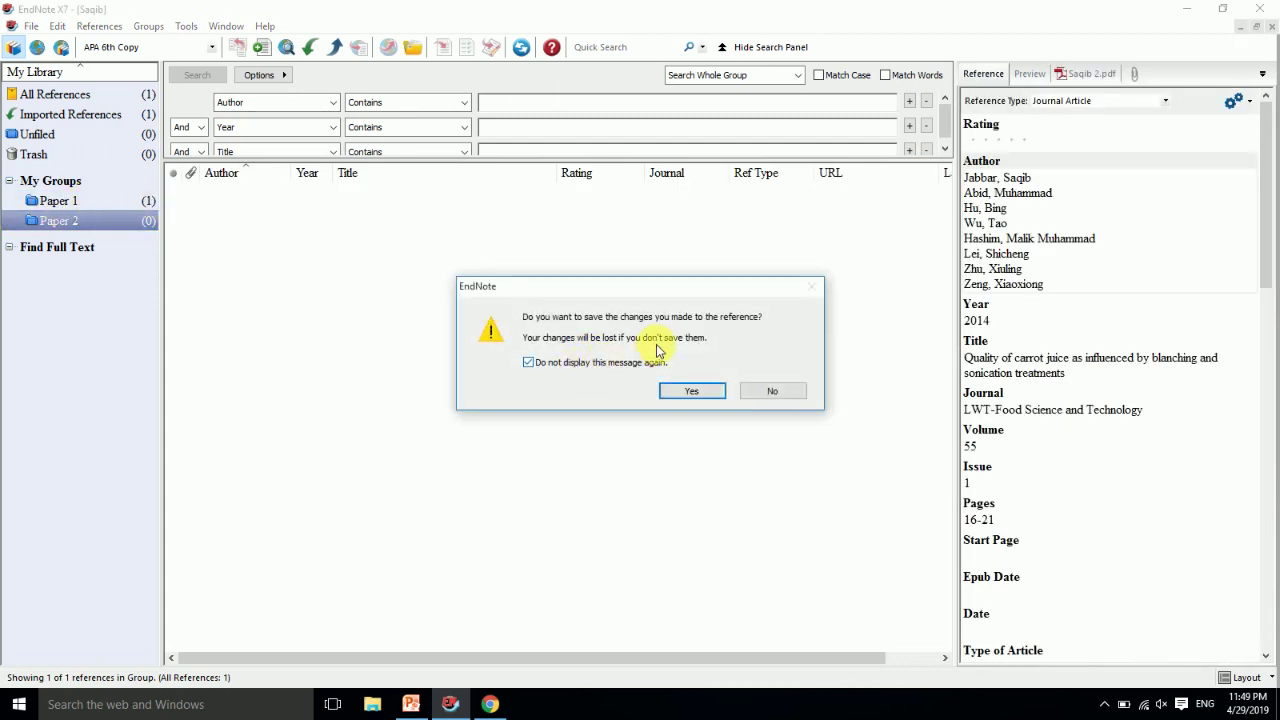
left_click(705, 393)
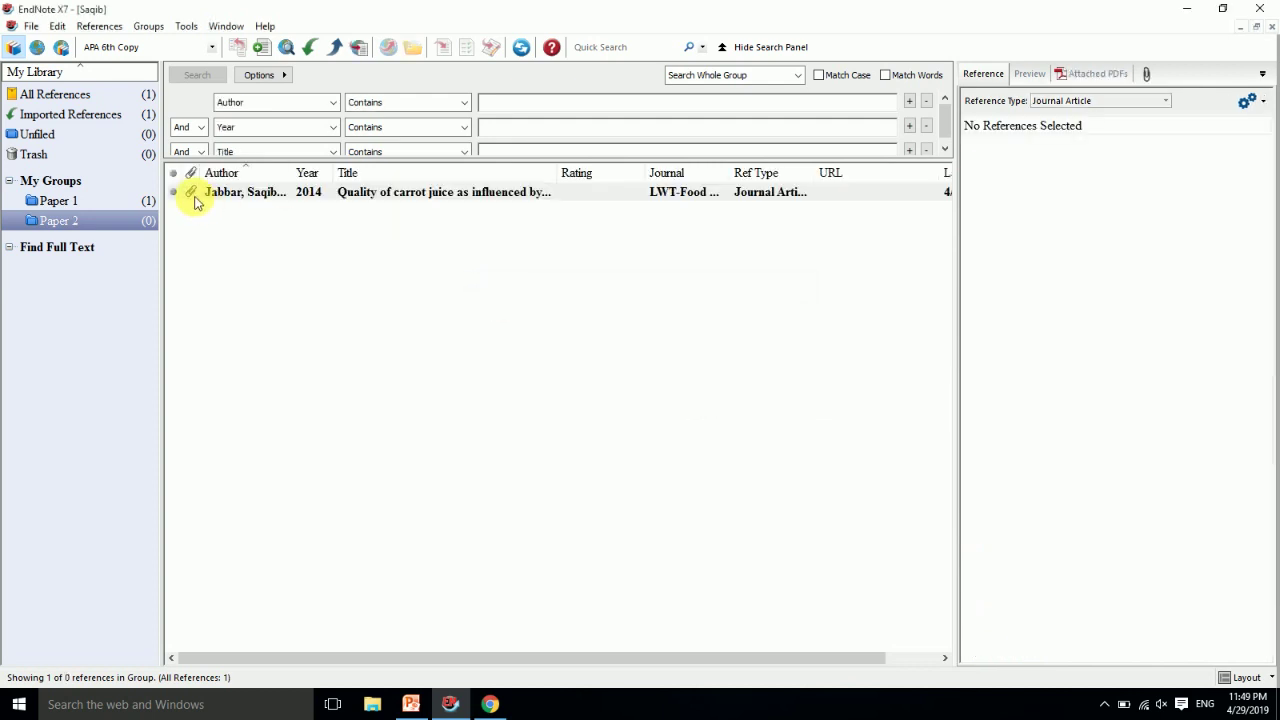
Step: Select the carrot juice reference in the Paper 1 group after checking that Paper 2 is empty
left_click(193, 195)
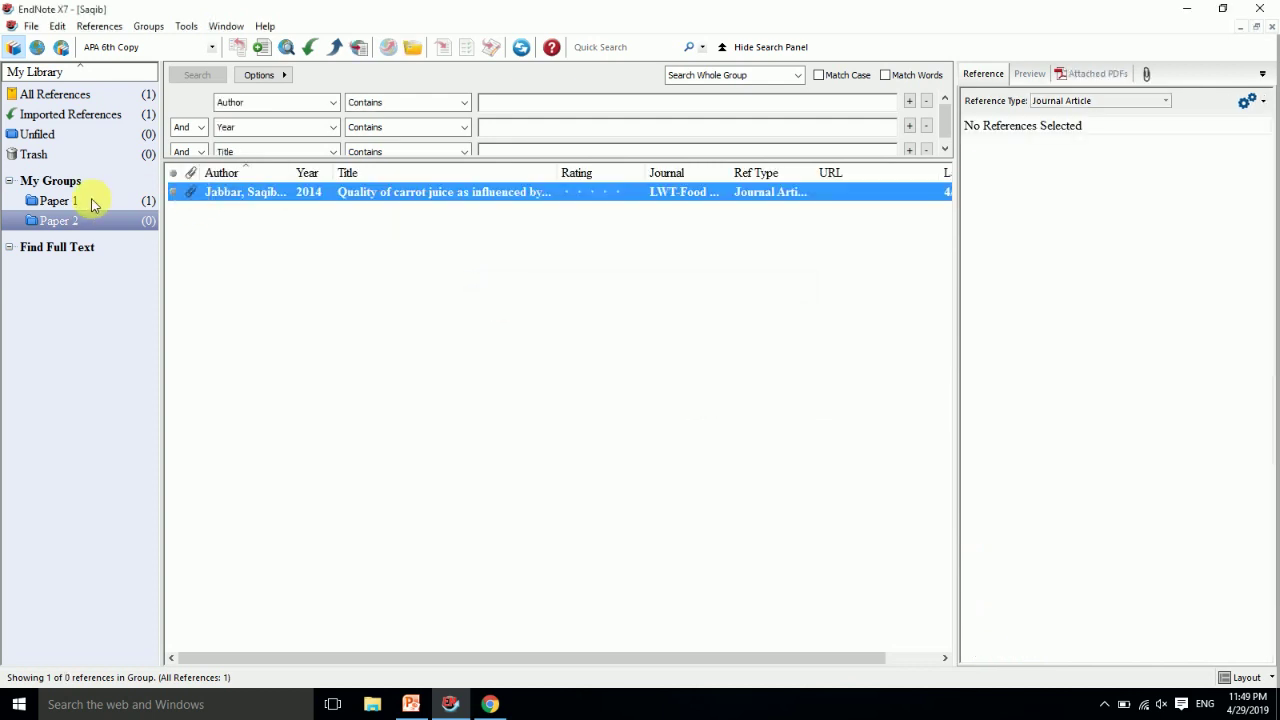
left_click(91, 202)
left_click(80, 222)
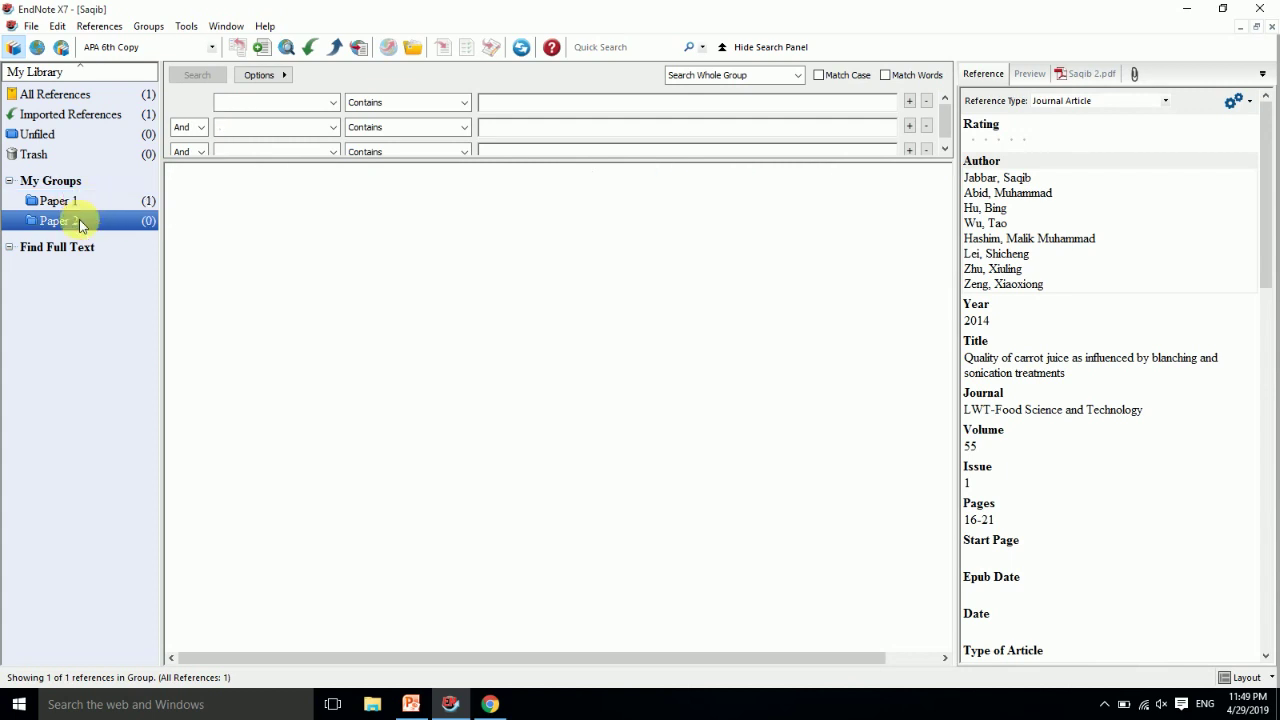
left_click(78, 203)
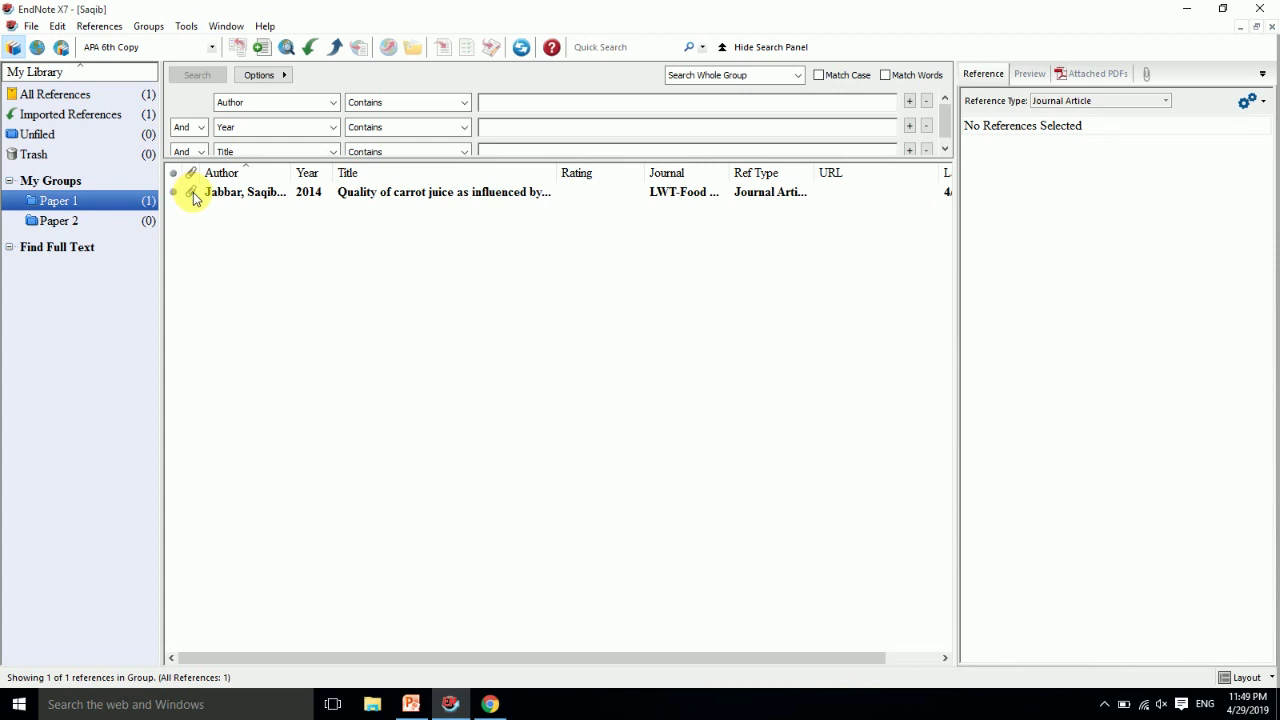
left_click(369, 204)
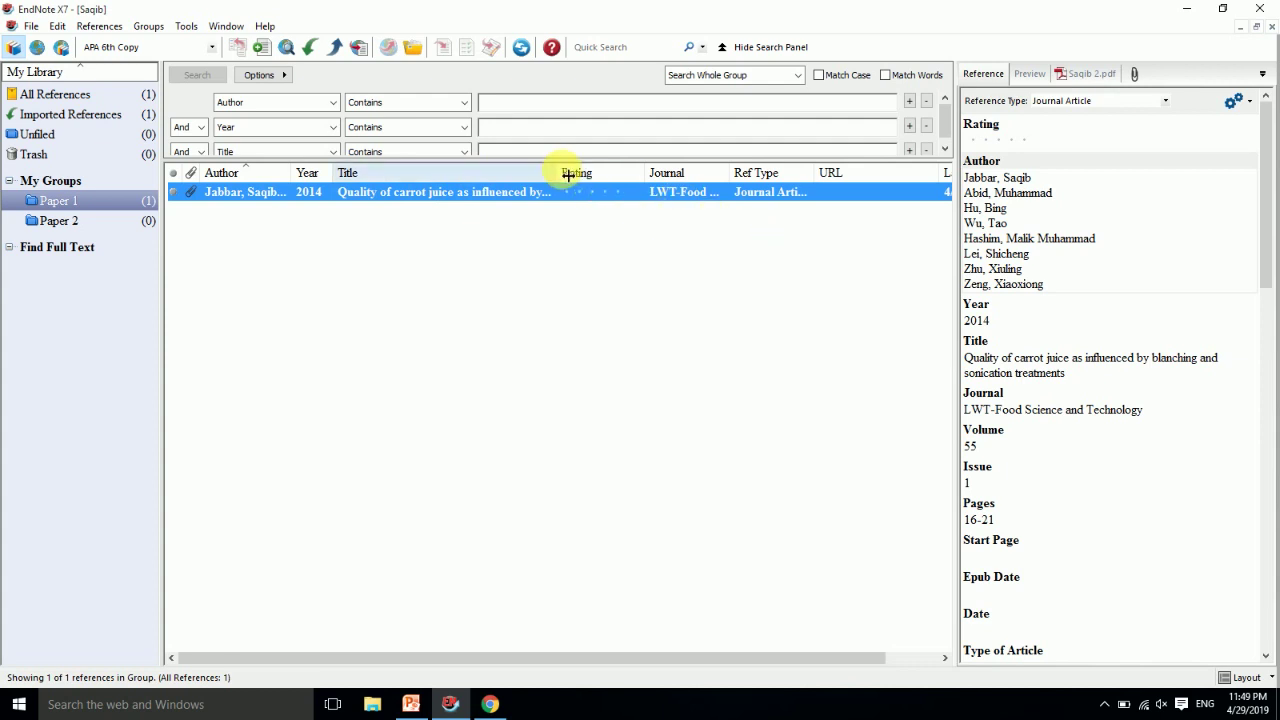
Step: Widen the Title and Author columns until the full carrot juice title is readable
left_click_drag(567, 175, 805, 195)
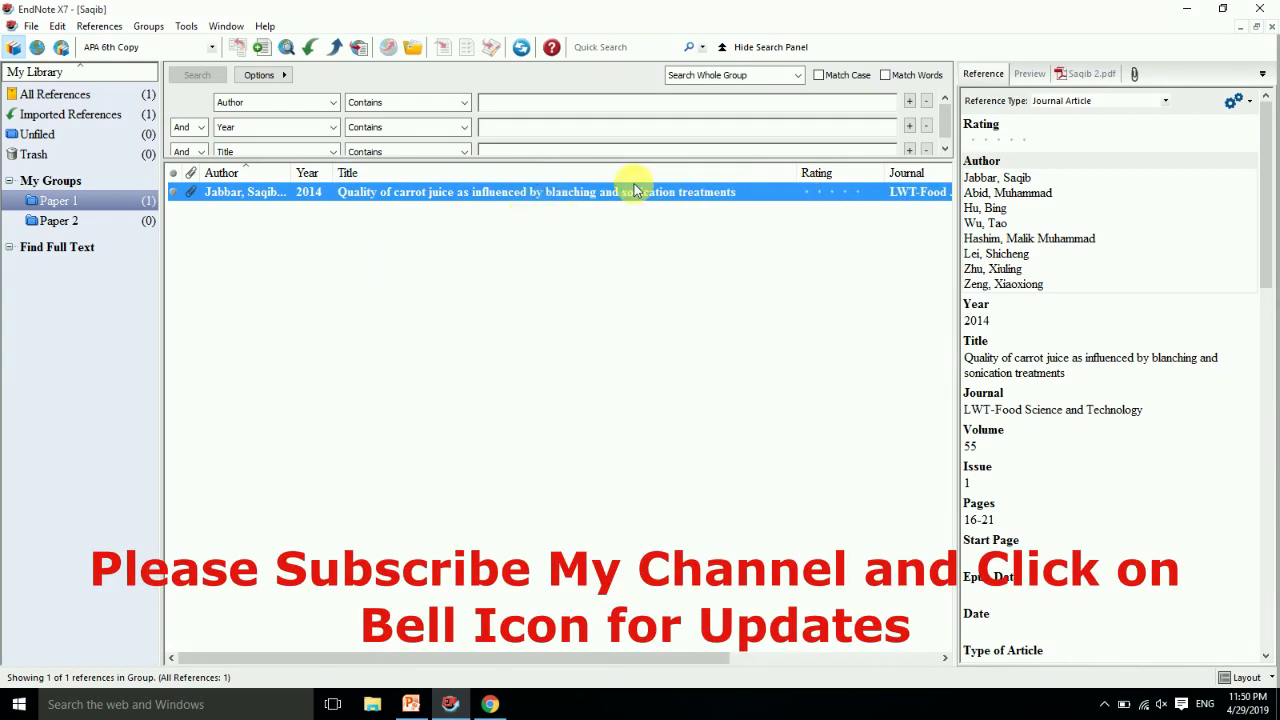
mouse_move(812, 177)
left_mouse_down()
mouse_move(866, 176)
mouse_move(749, 177)
mouse_move(849, 175)
mouse_move(787, 182)
left_mouse_up()
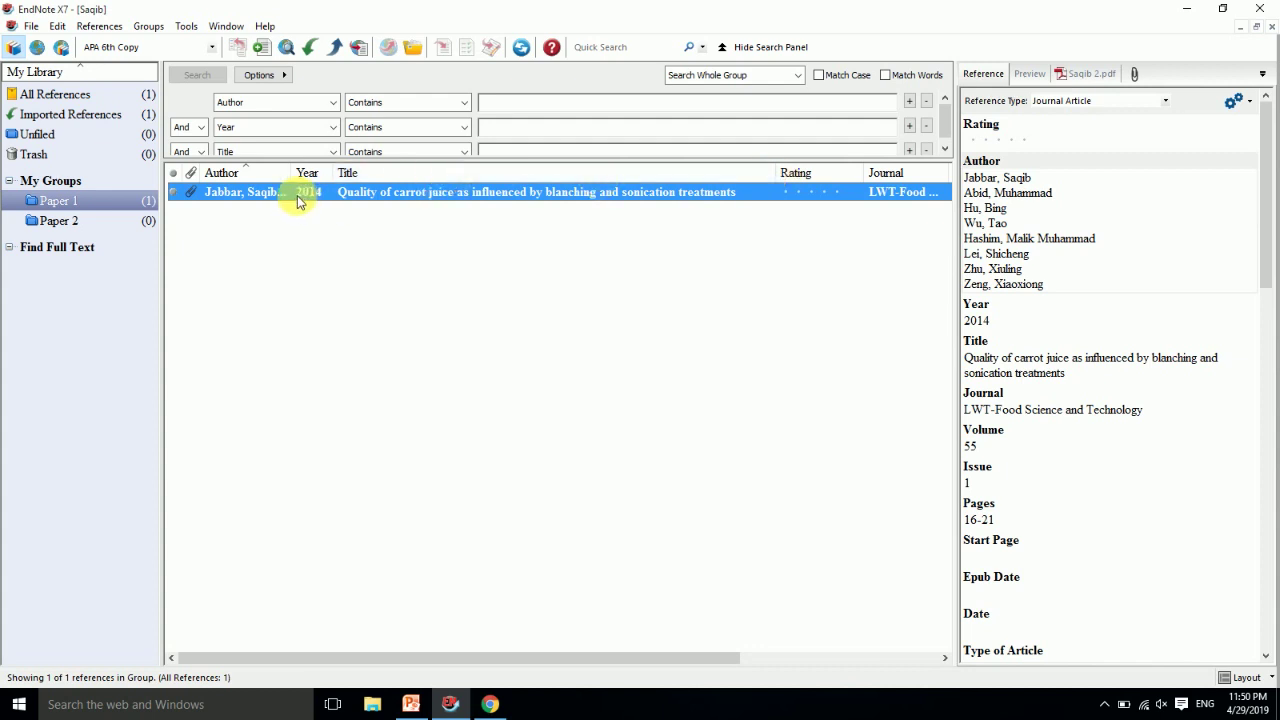
mouse_move(300, 181)
left_mouse_down()
mouse_move(429, 180)
mouse_move(272, 181)
mouse_move(311, 183)
left_mouse_up()
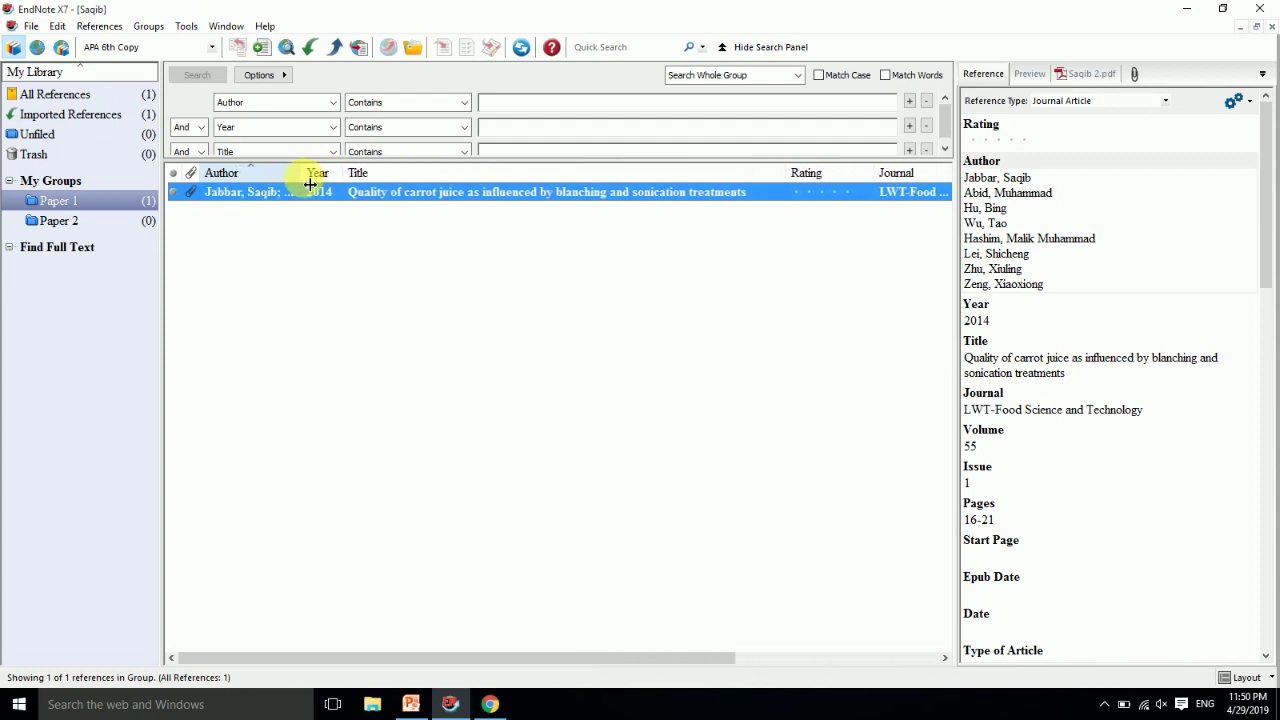
Step: Open the carrot juice reference's attached Saqib 2.pdf in Adobe Acrobat
right_click(366, 193)
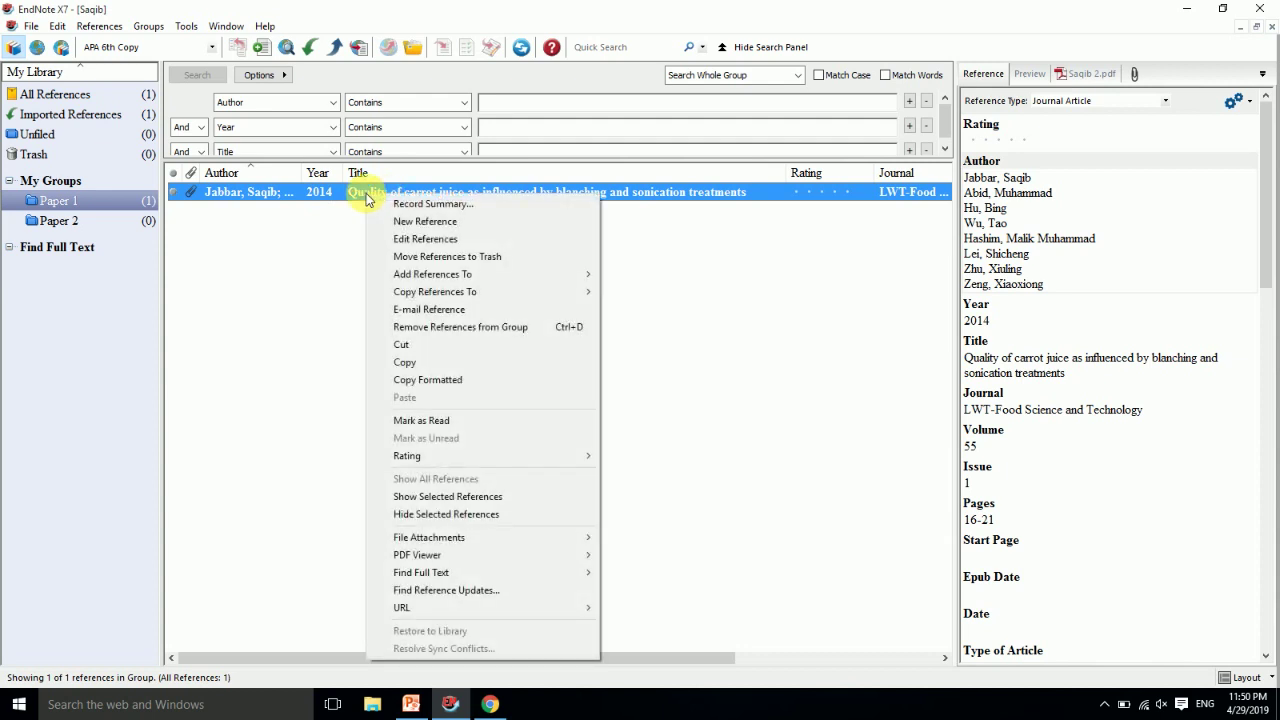
left_click(329, 194)
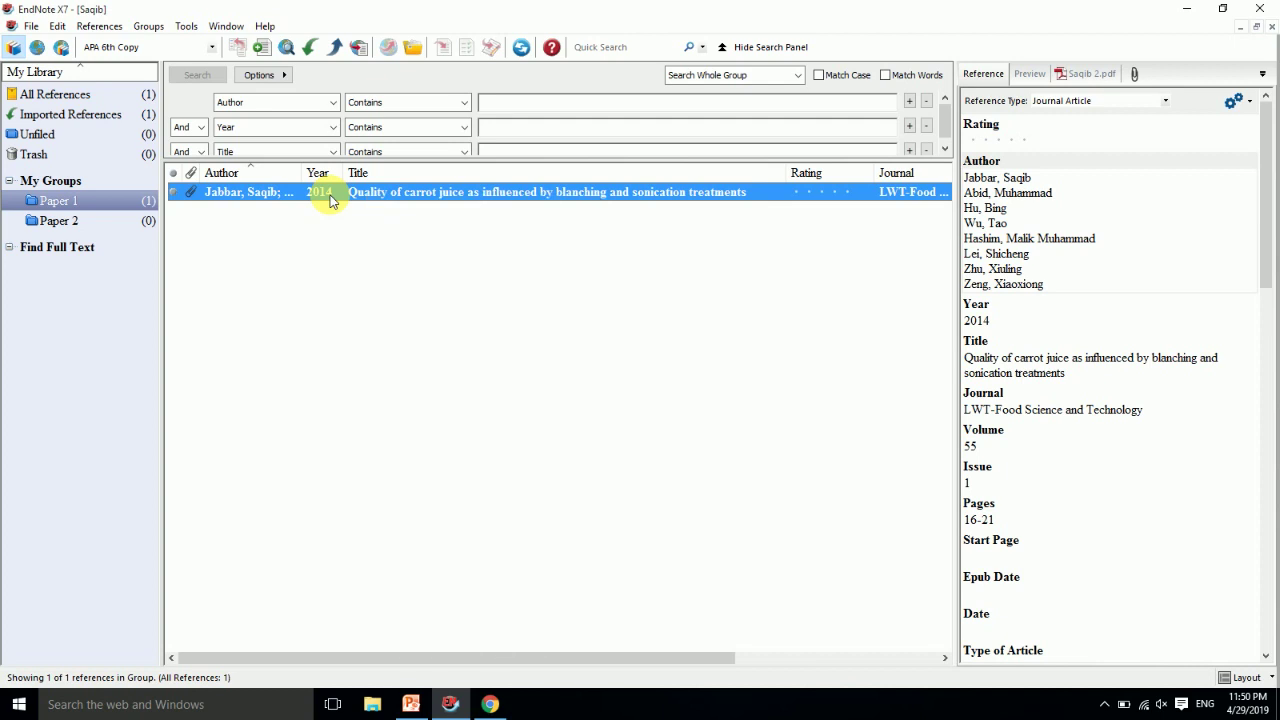
left_click(413, 50)
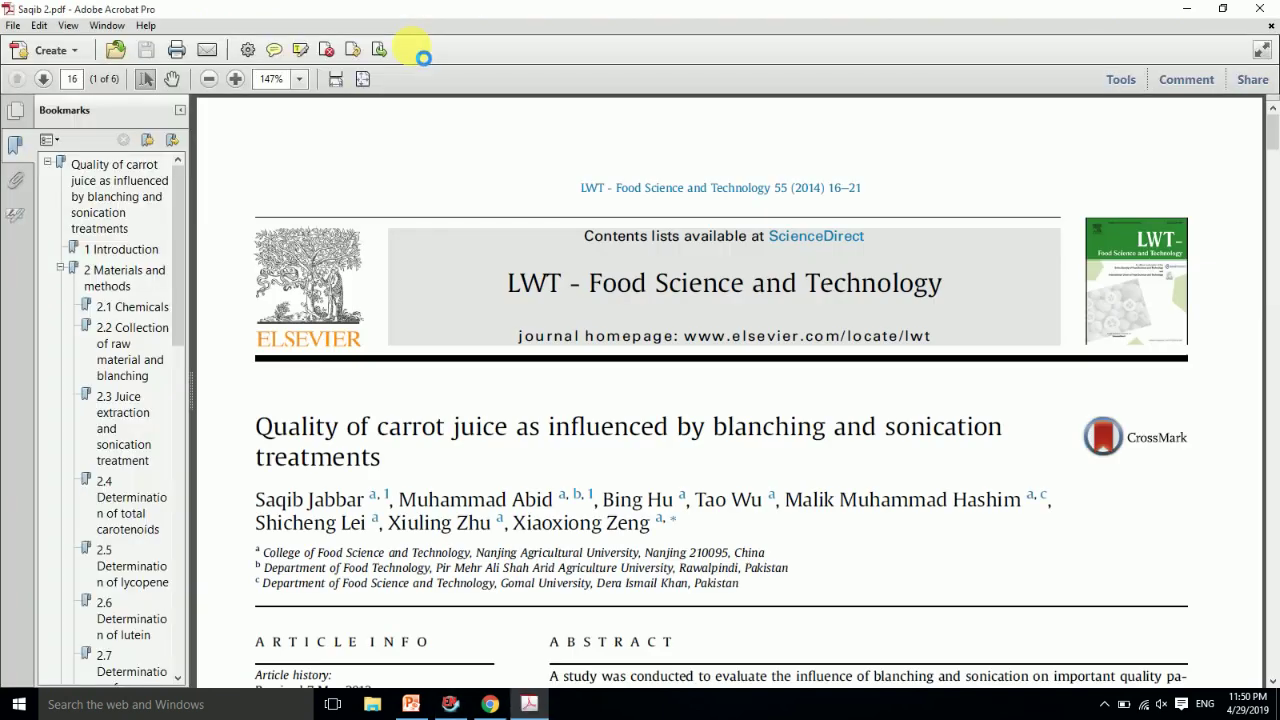
Step: Close Saqib 2.pdf in Acrobat to get back to the EndNote library
left_click(1275, 8)
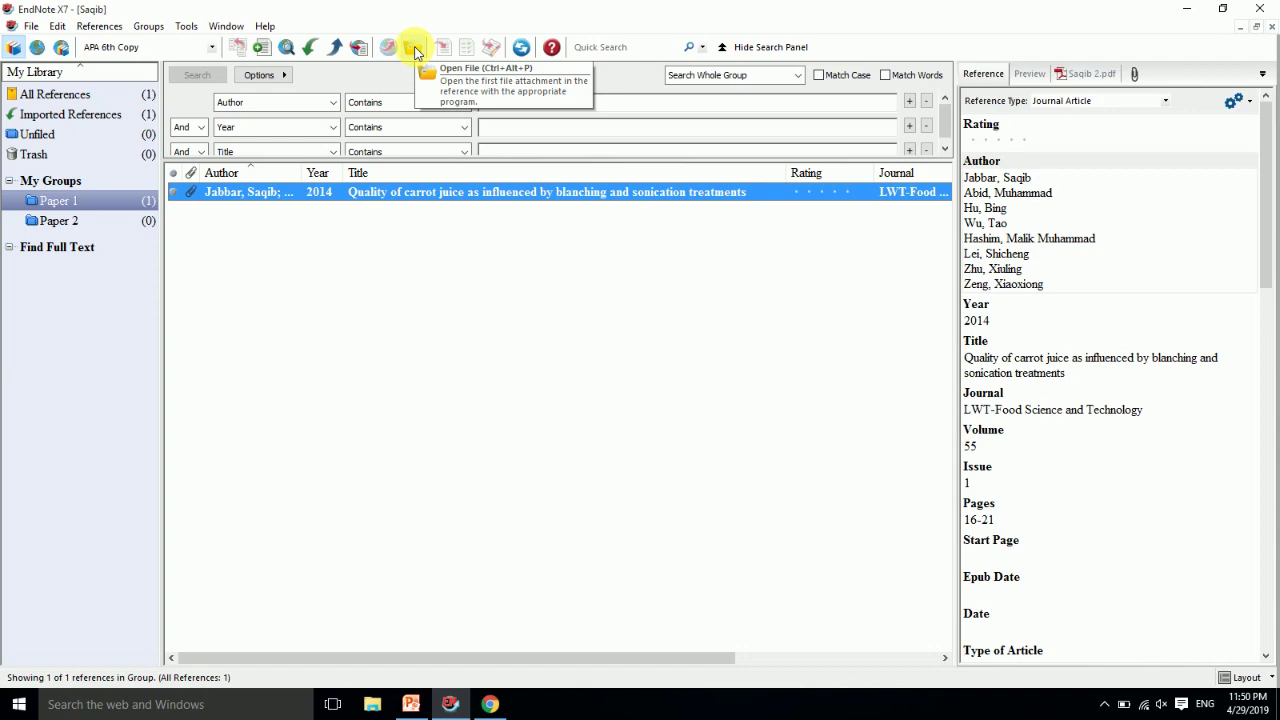
left_click(417, 52)
left_click(1265, 8)
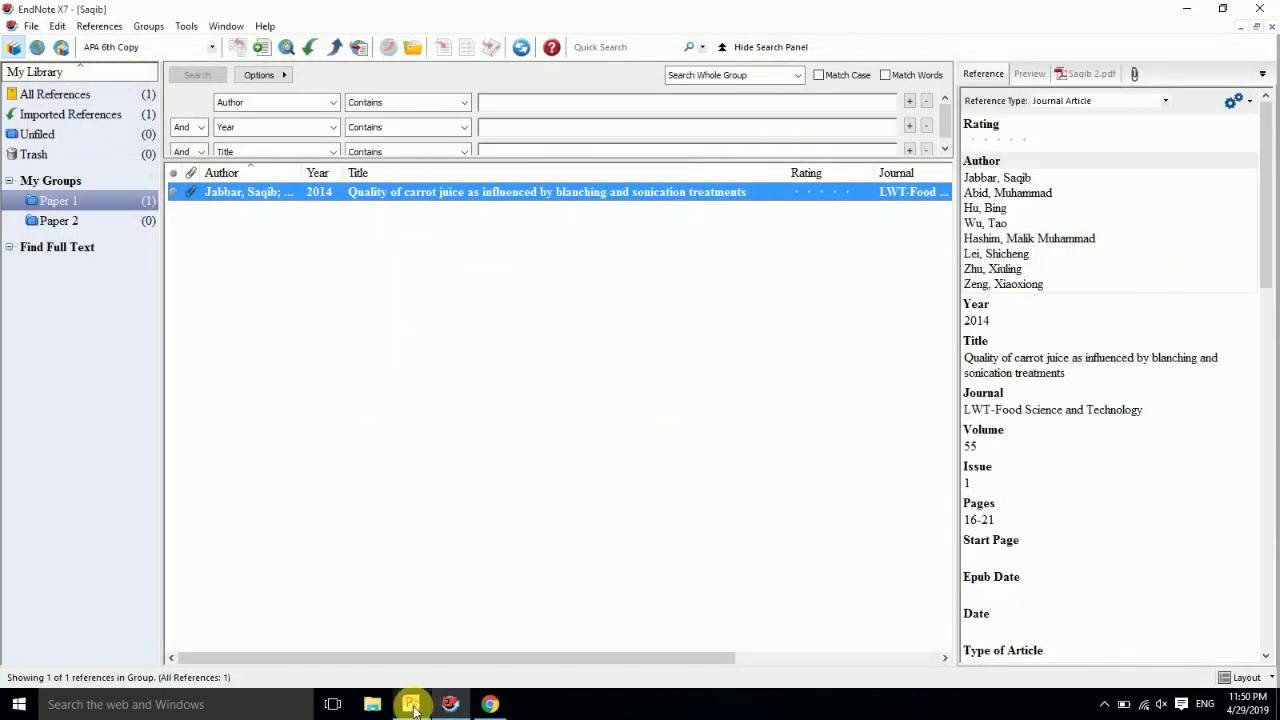
left_click(411, 704)
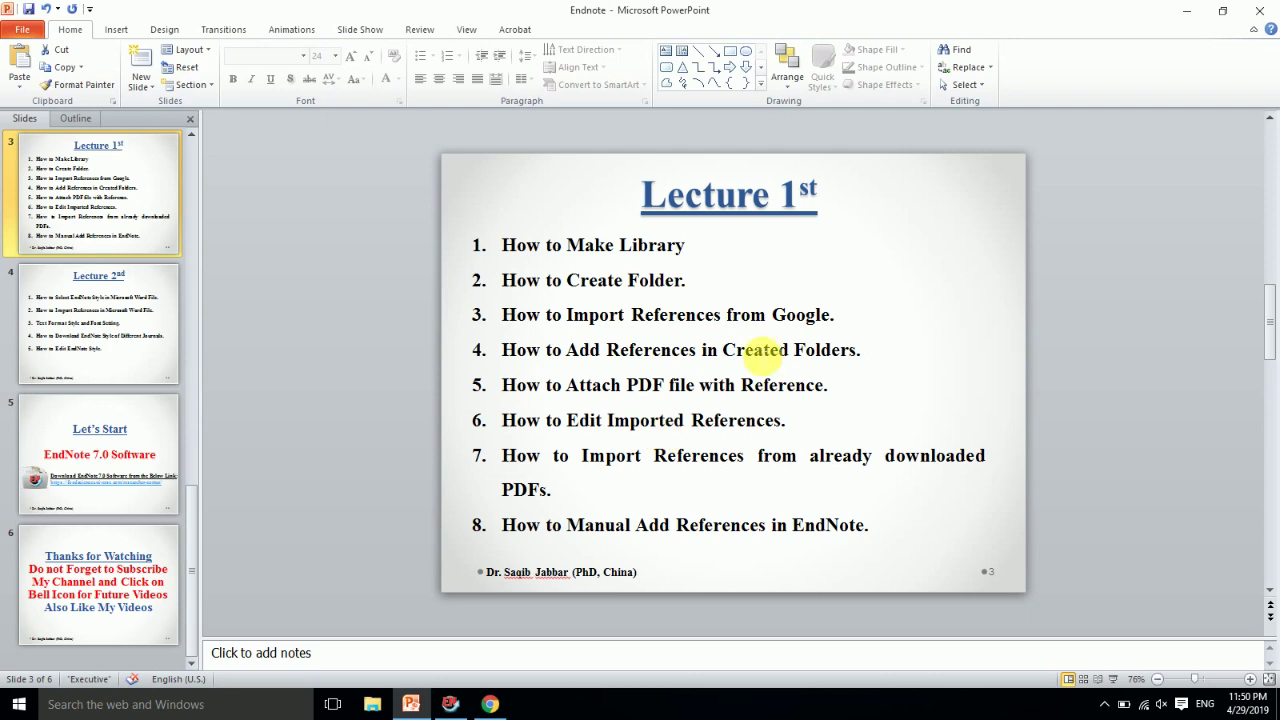
left_click(1185, 11)
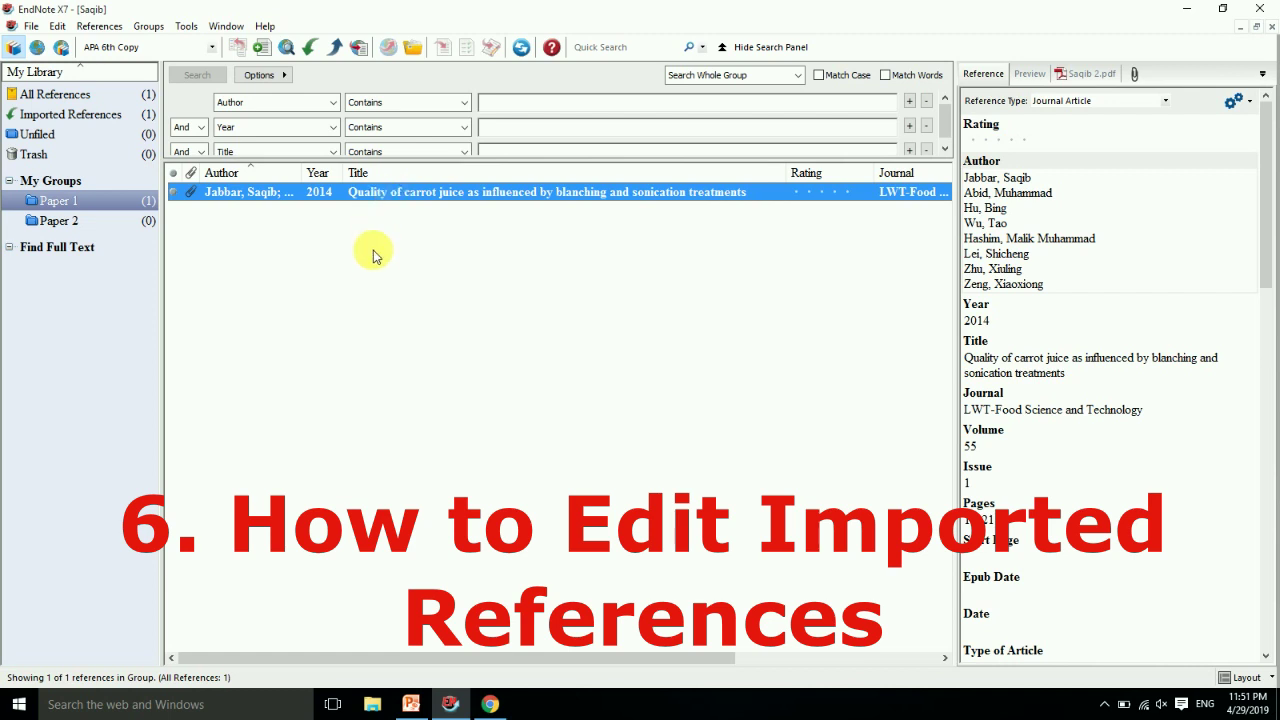
Step: Open the carrot juice reference's editor, inspect its Year and title fields, then reopen it
double_click(383, 197)
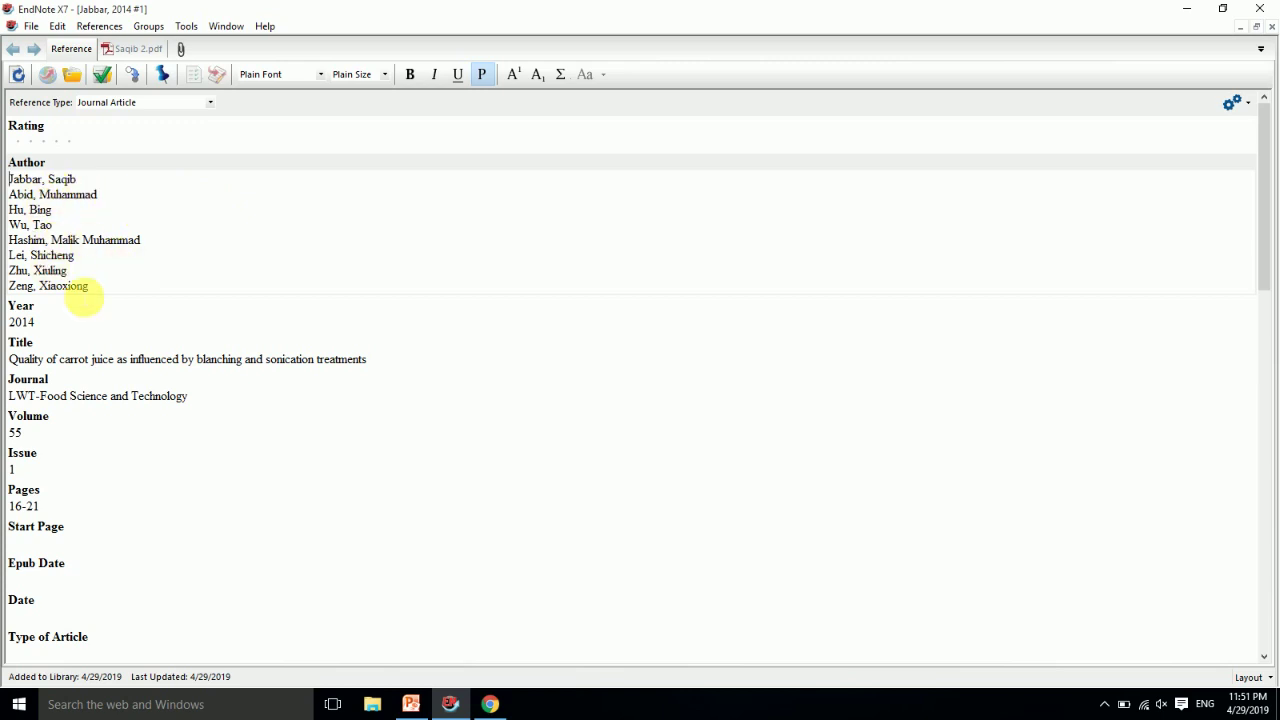
left_click(38, 322)
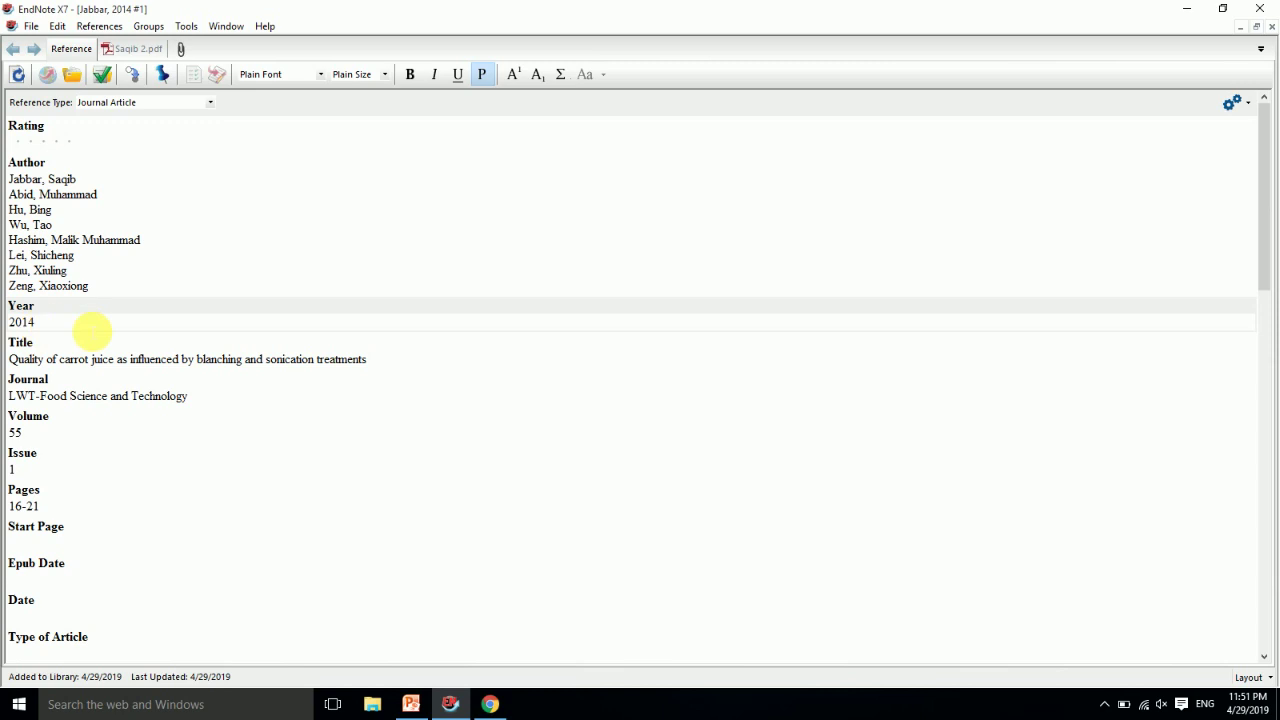
left_click_drag(129, 352, 110, 375)
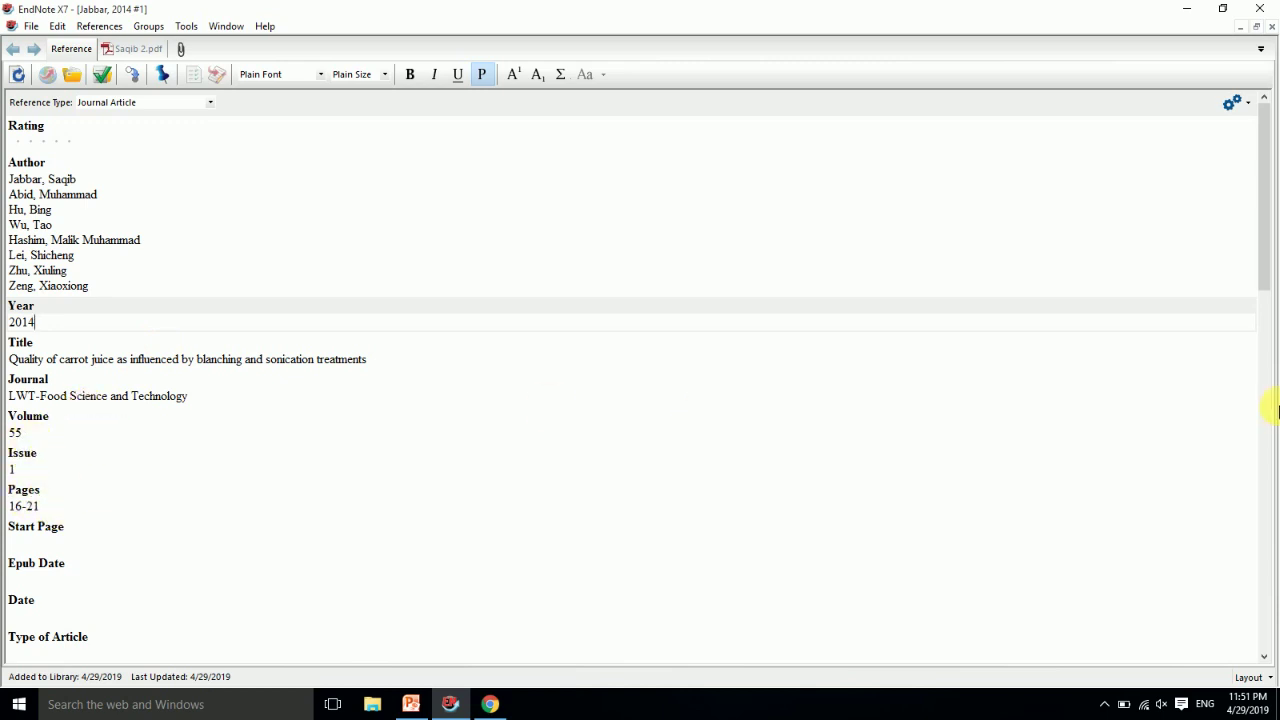
left_click_drag(1263, 280, 1208, 143)
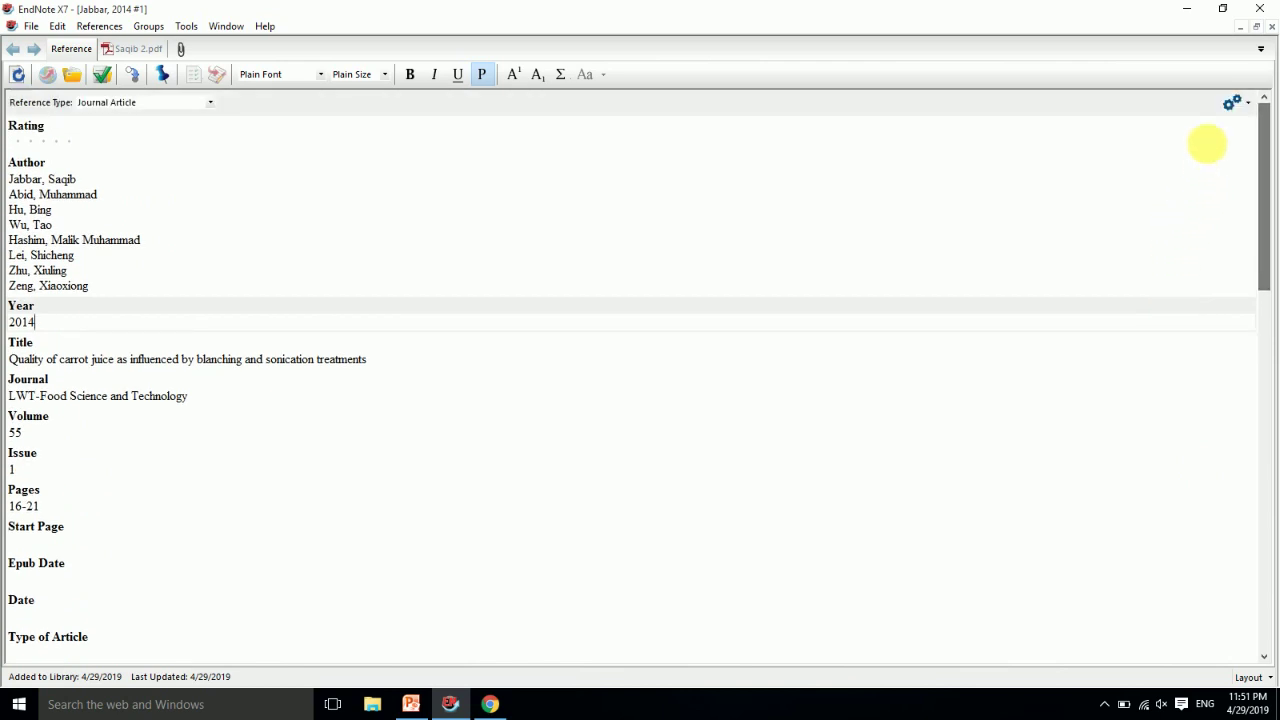
left_click(1273, 28)
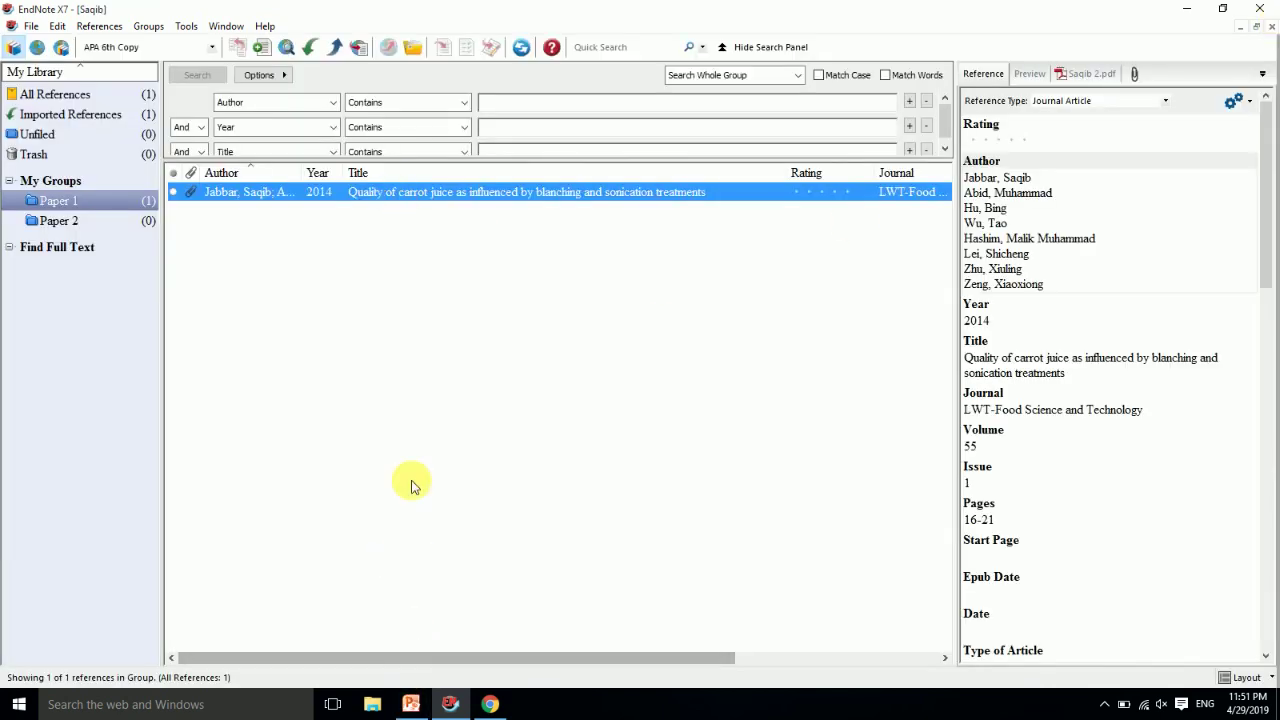
double_click(323, 195)
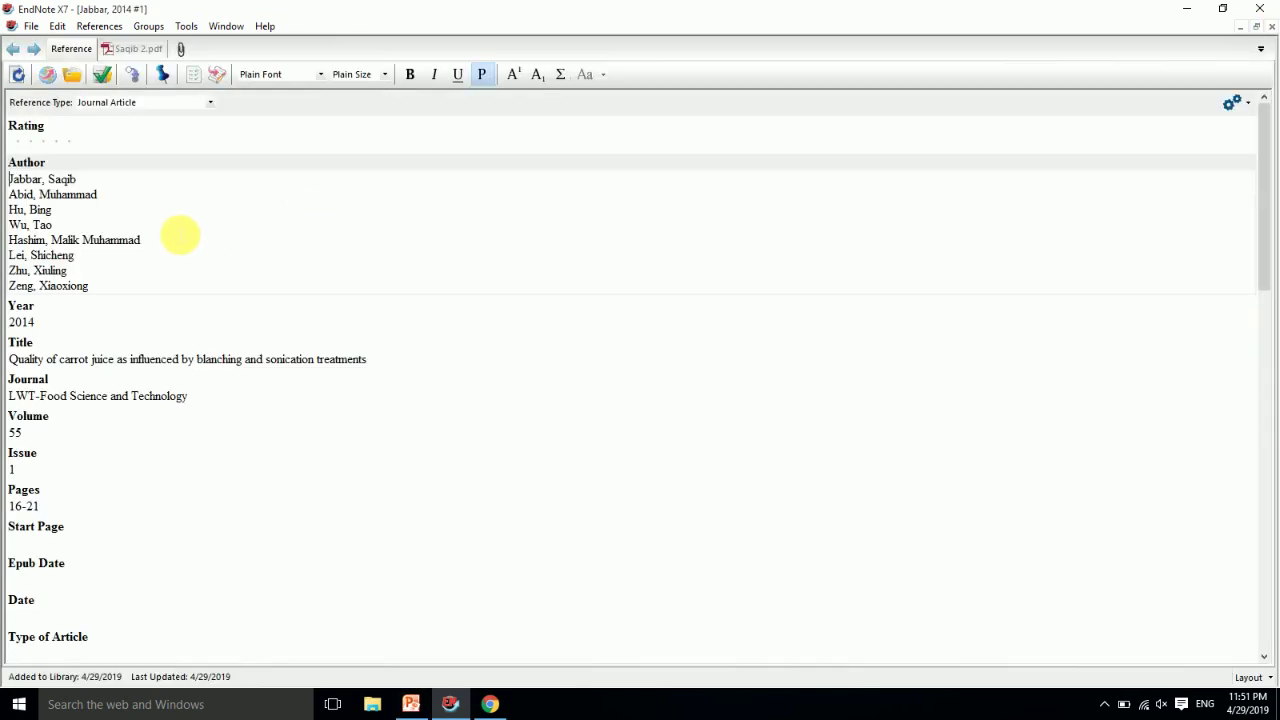
Step: Change the carrot juice reference's Year from 2014 to 2015 and save the change
left_click(1273, 29)
left_click(410, 706)
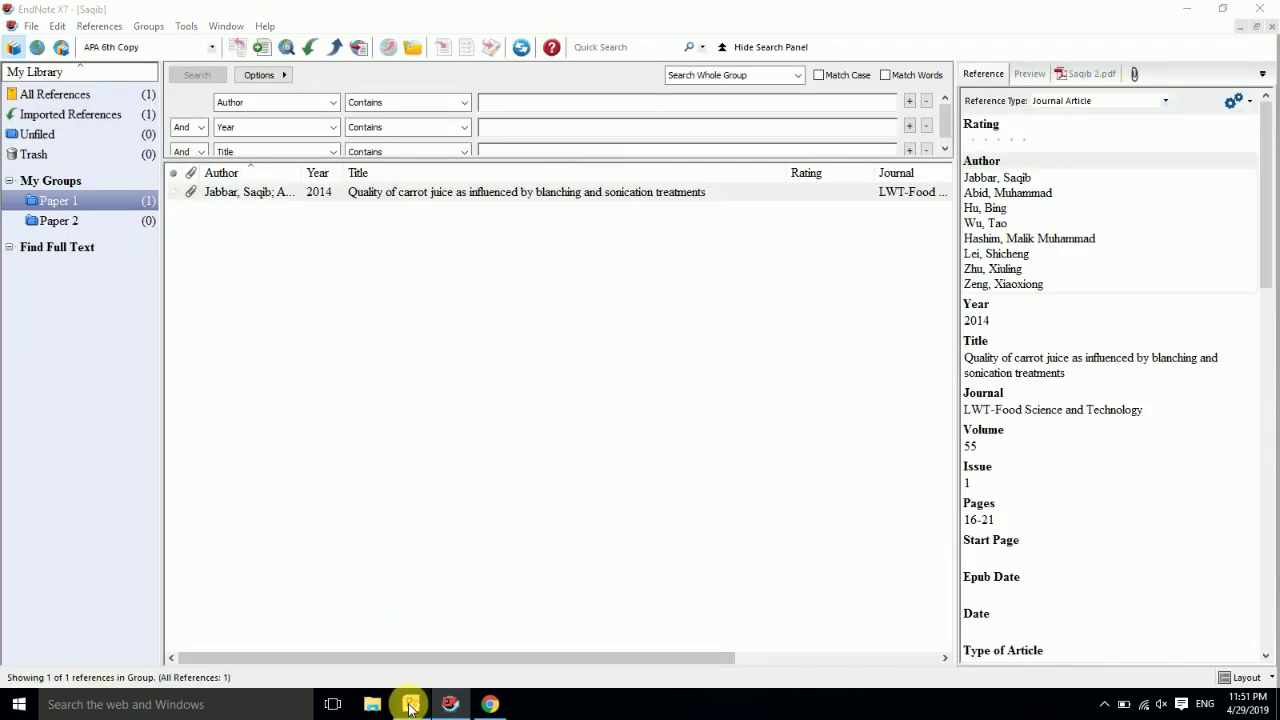
left_click(410, 706)
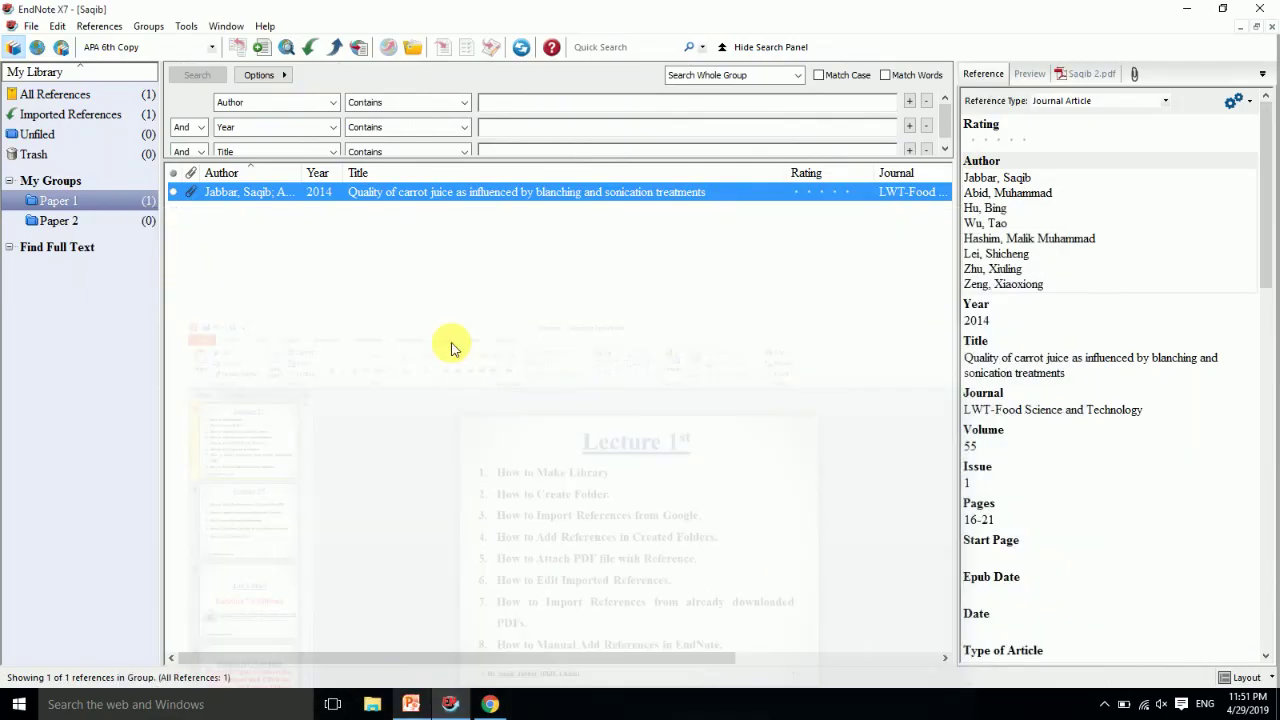
double_click(437, 198)
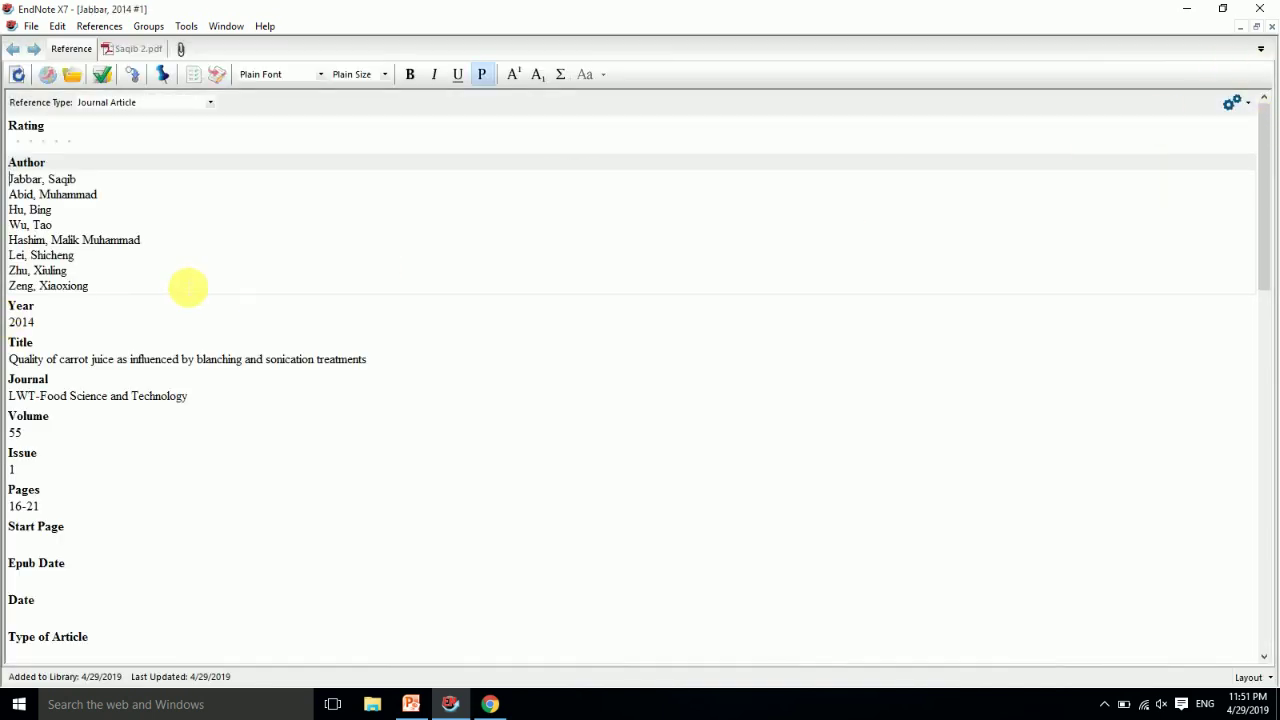
left_click(90, 326)
key("BackSpace")
type("5")
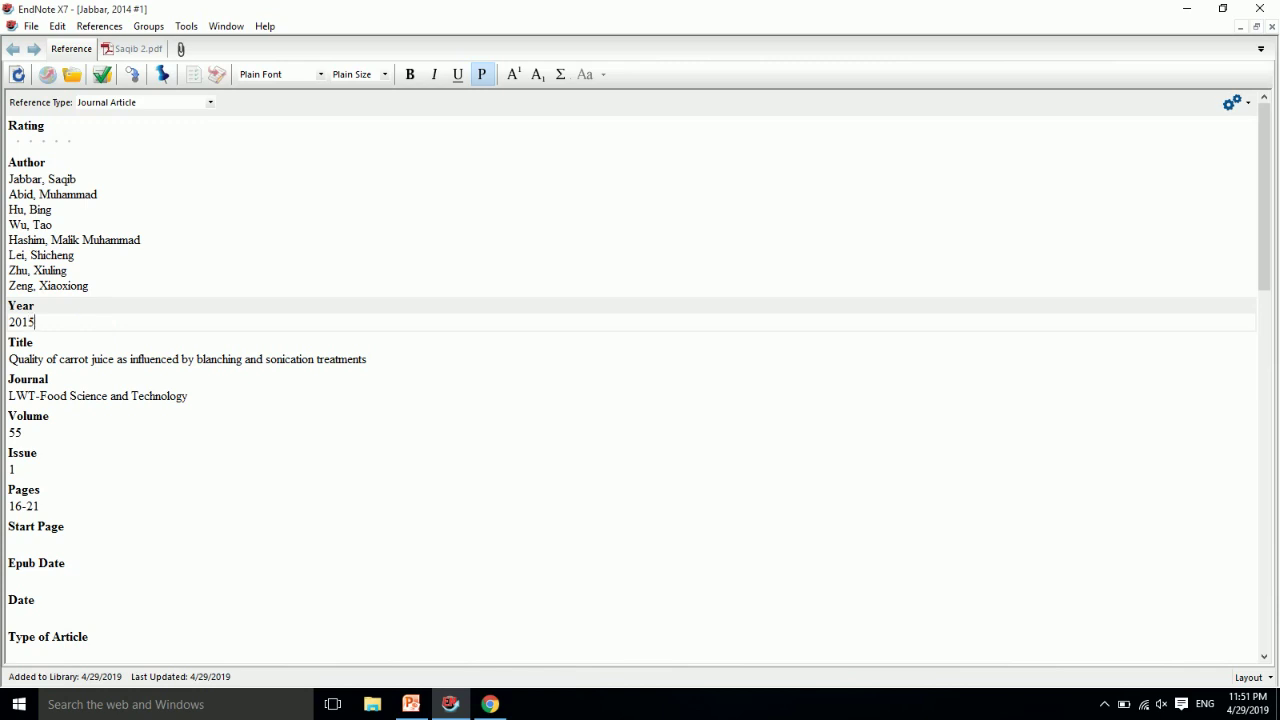
left_click(1271, 33)
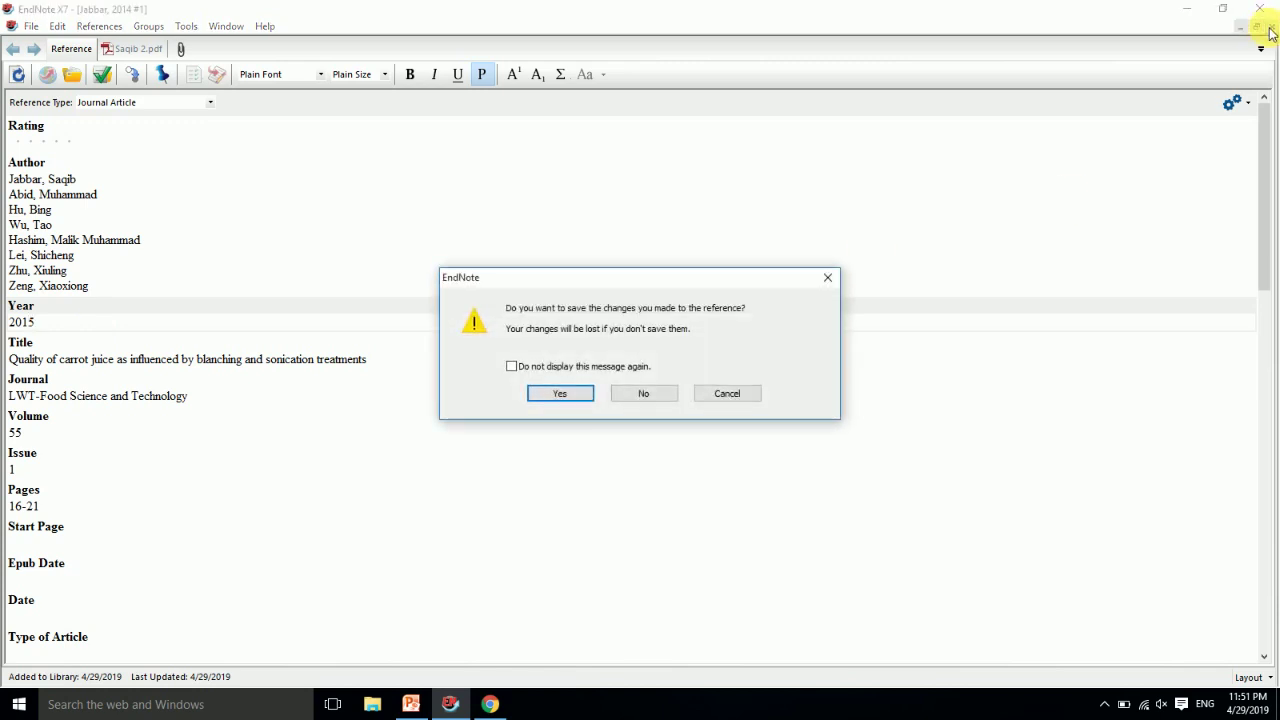
left_click(529, 370)
left_click(565, 398)
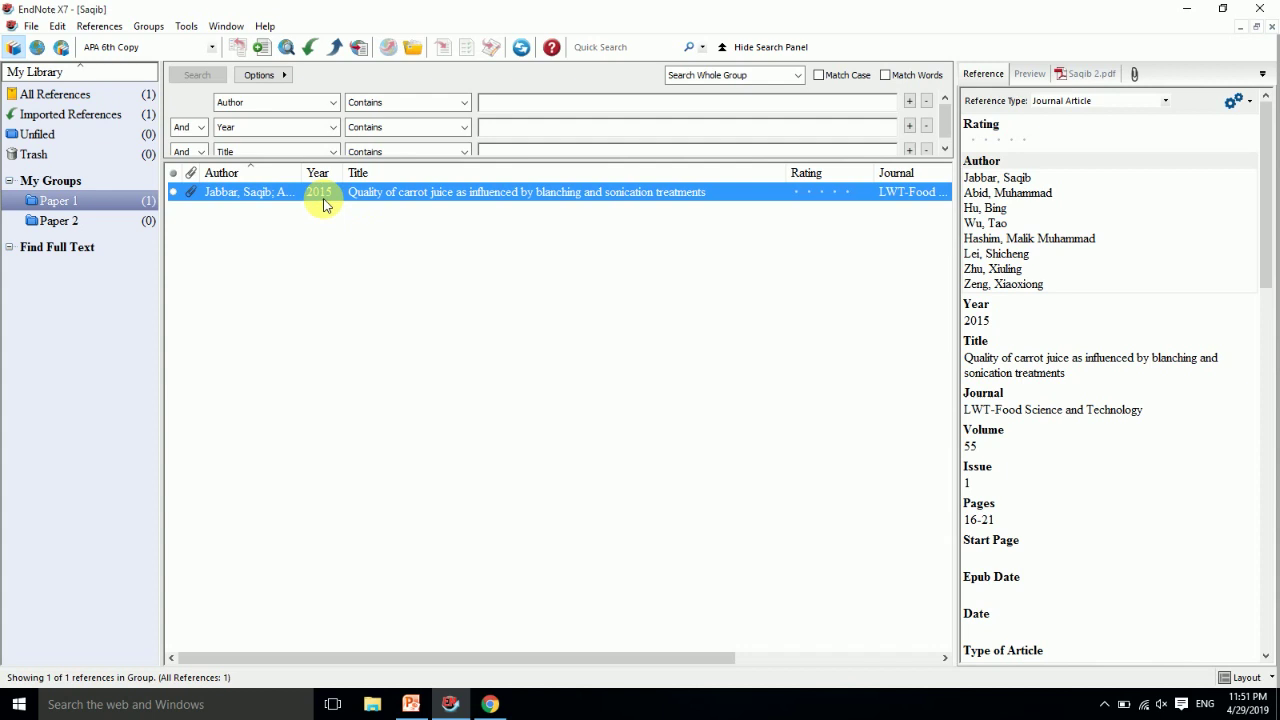
Step: Restore the reference's Year to 2014 and close the editor
double_click(320, 198)
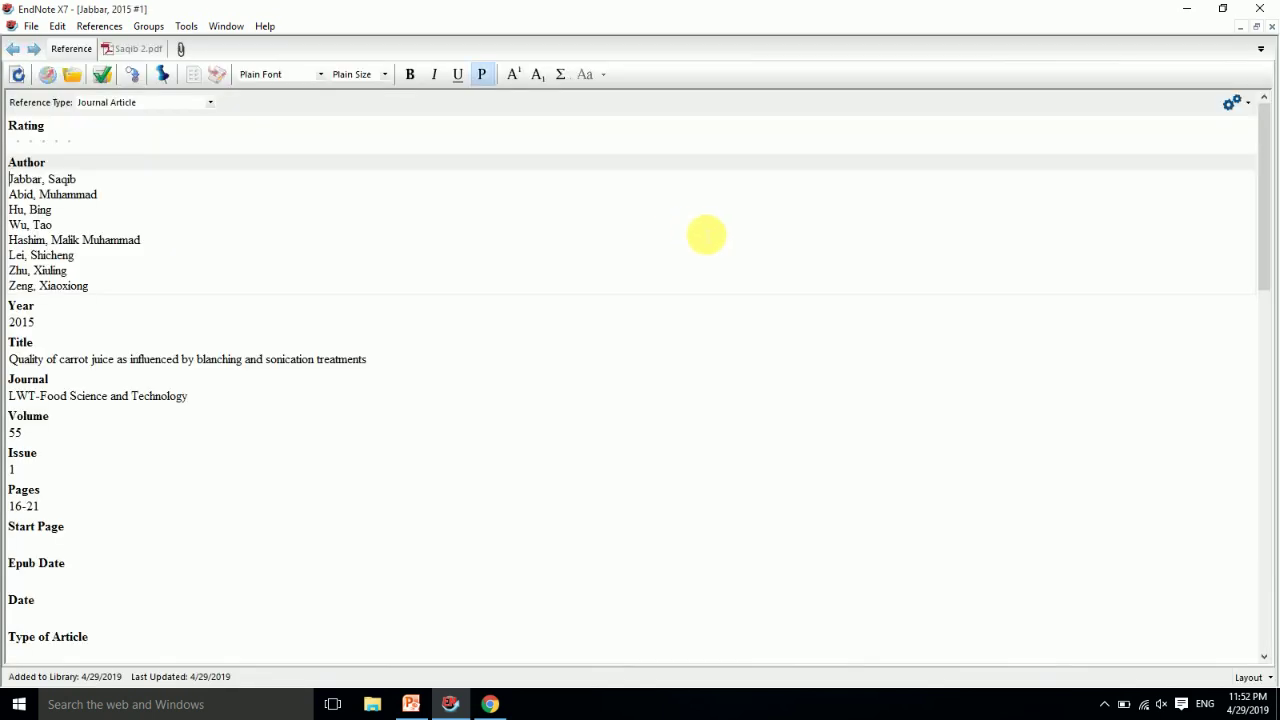
left_click(40, 322)
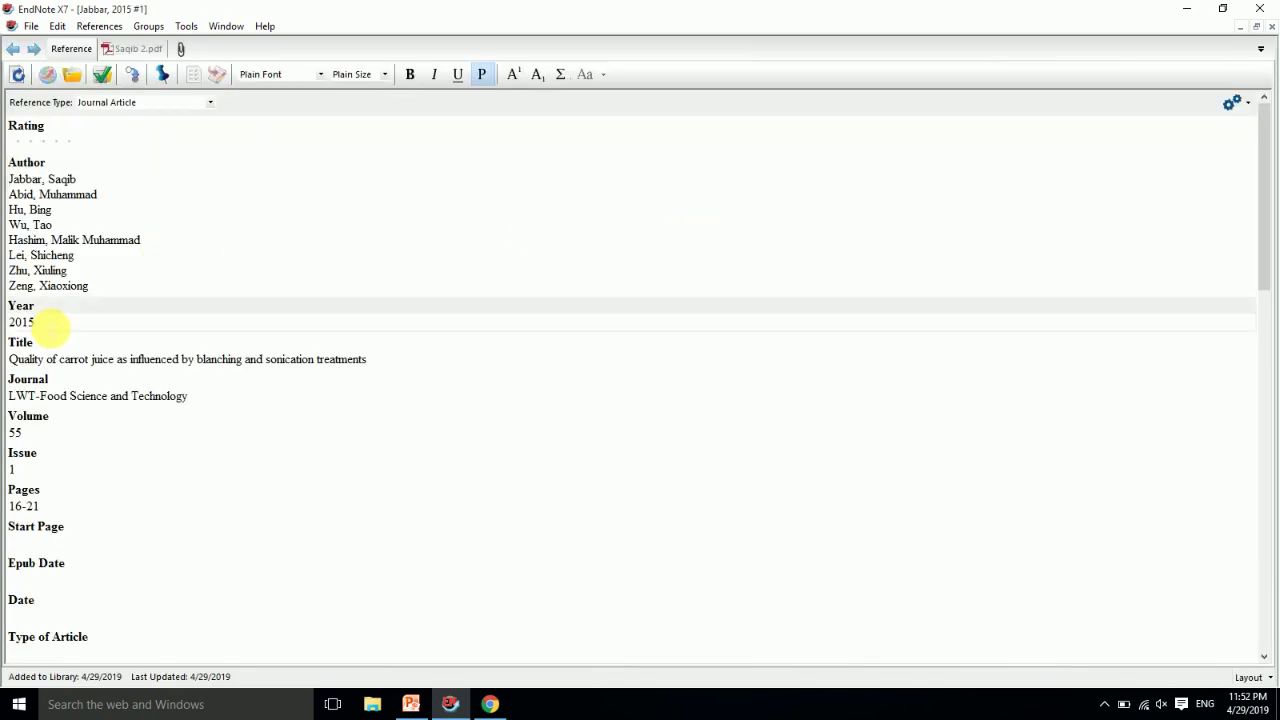
type("4")
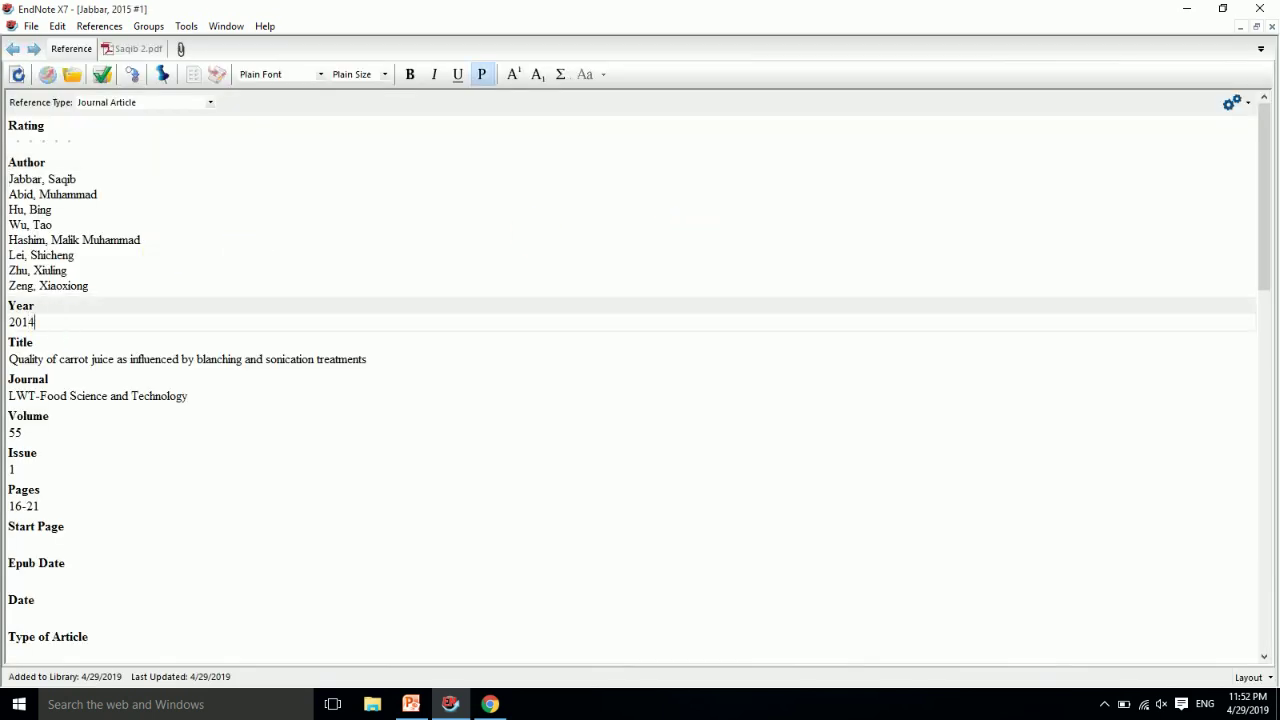
left_click(1272, 28)
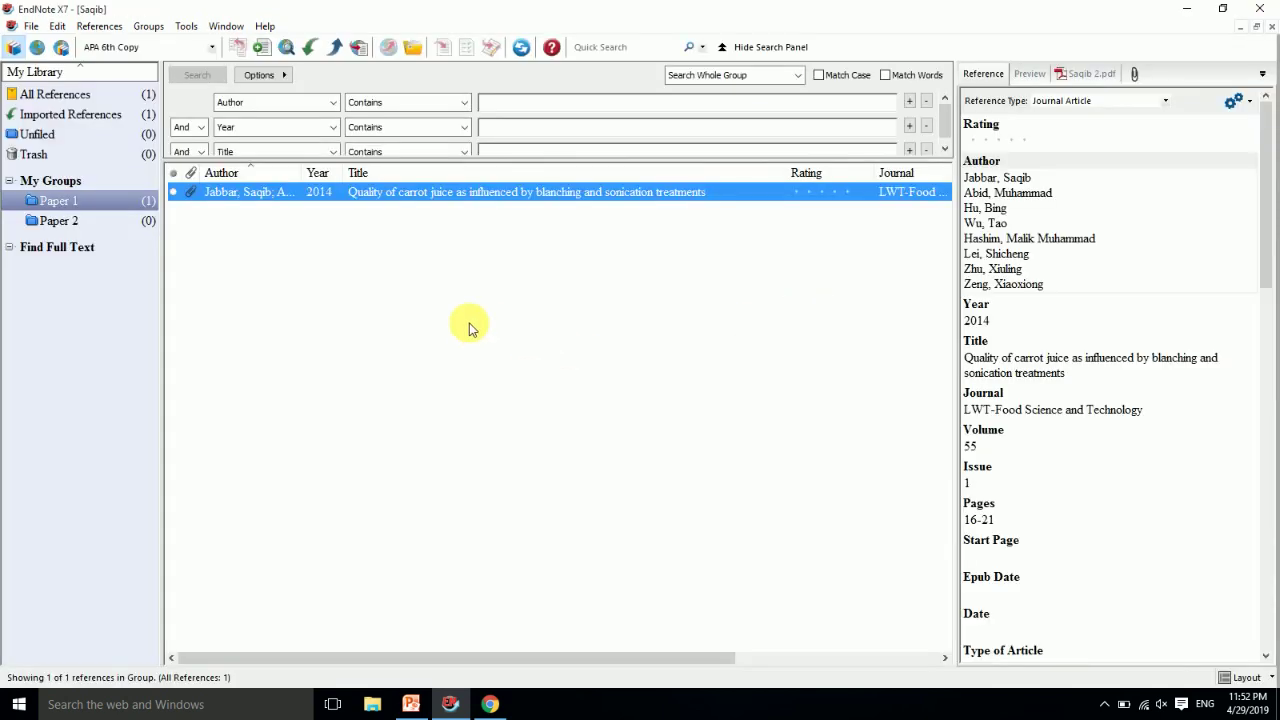
left_click(394, 192)
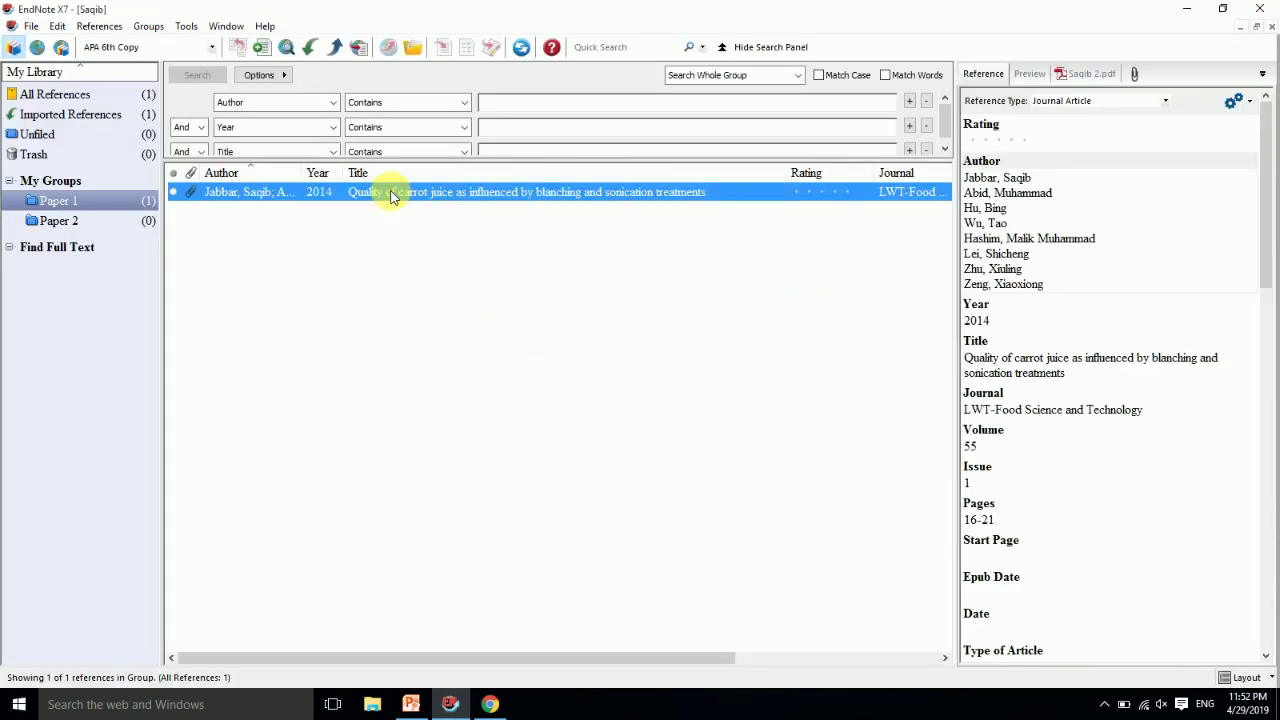
left_click(410, 704)
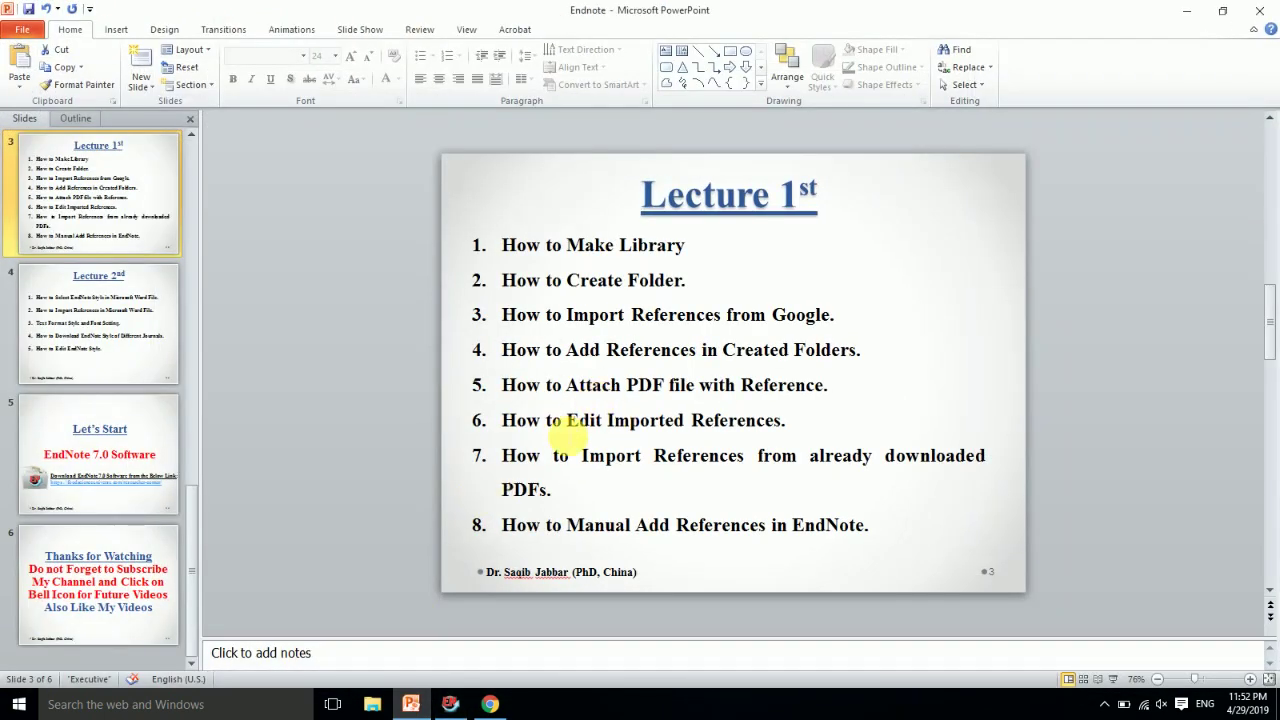
Step: Review the Lecture 1st outline in PowerPoint, then minimize it to bring EndNote back
left_click(568, 421)
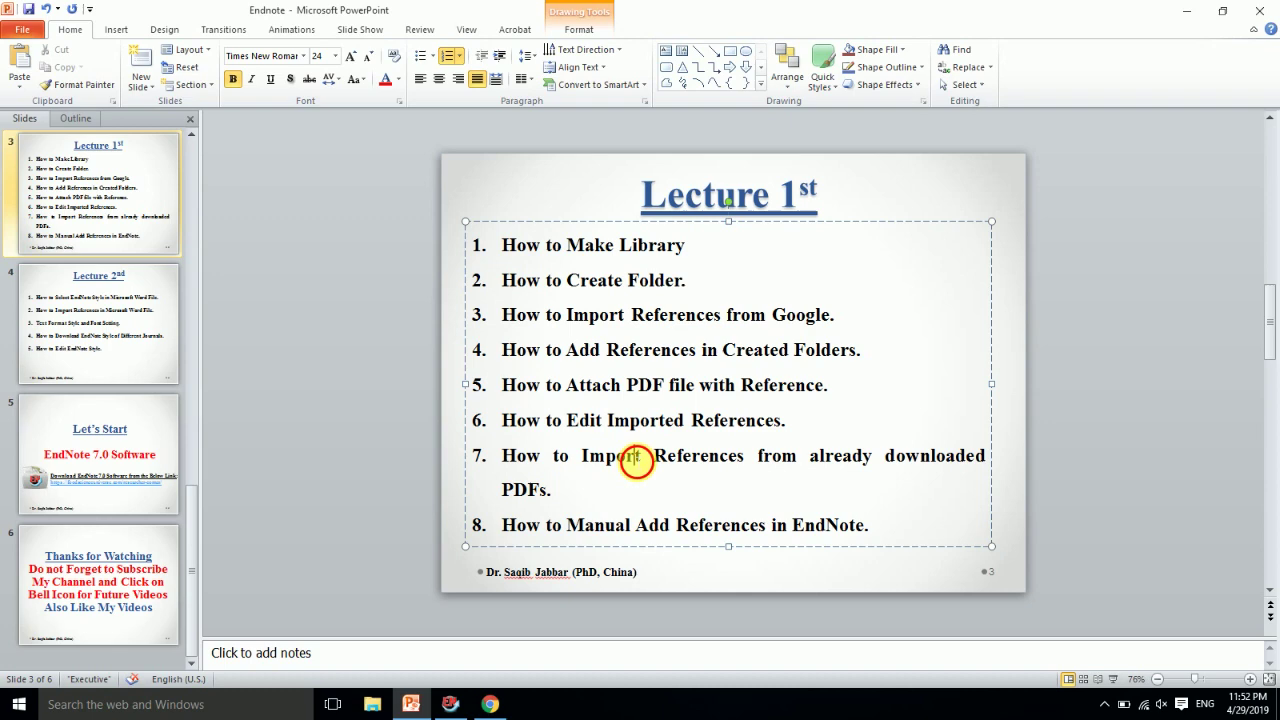
left_click(1181, 14)
left_click(506, 325)
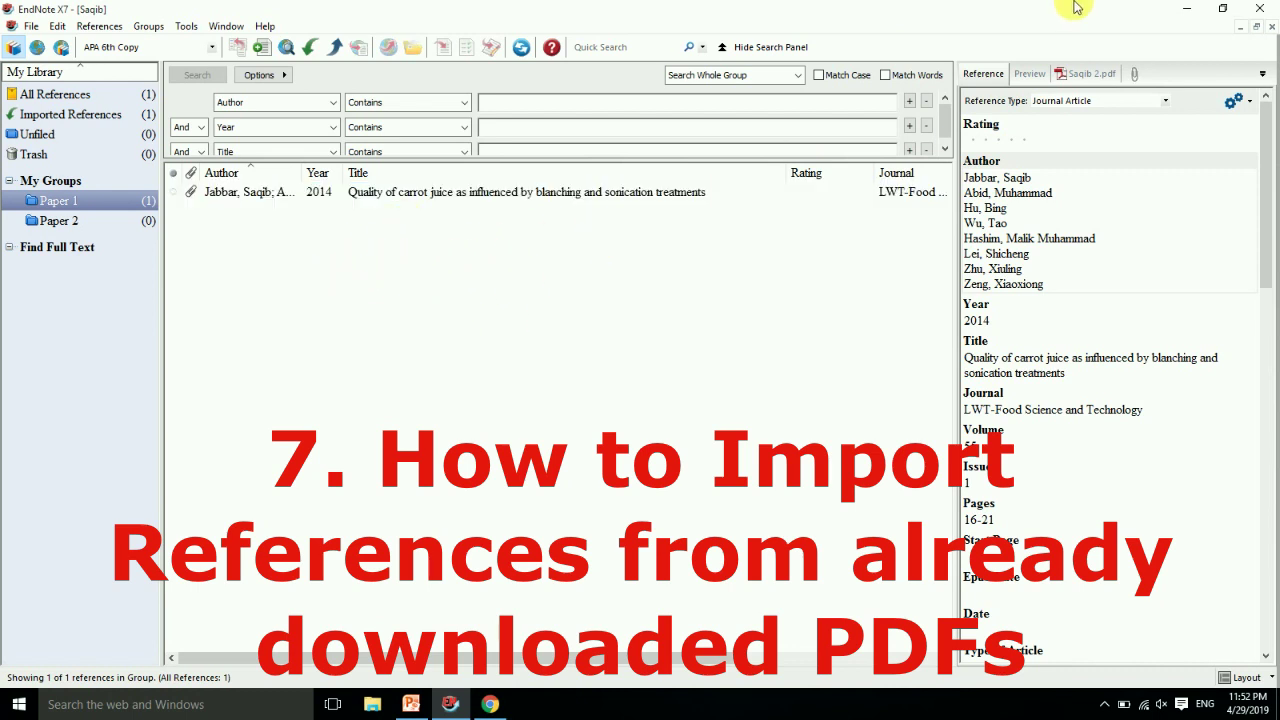
Step: Confirm the Downloaded Research Papers folder holds the coutinho2018 and Guava Flavored PDFs, then return to EndNote
left_click(1184, 9)
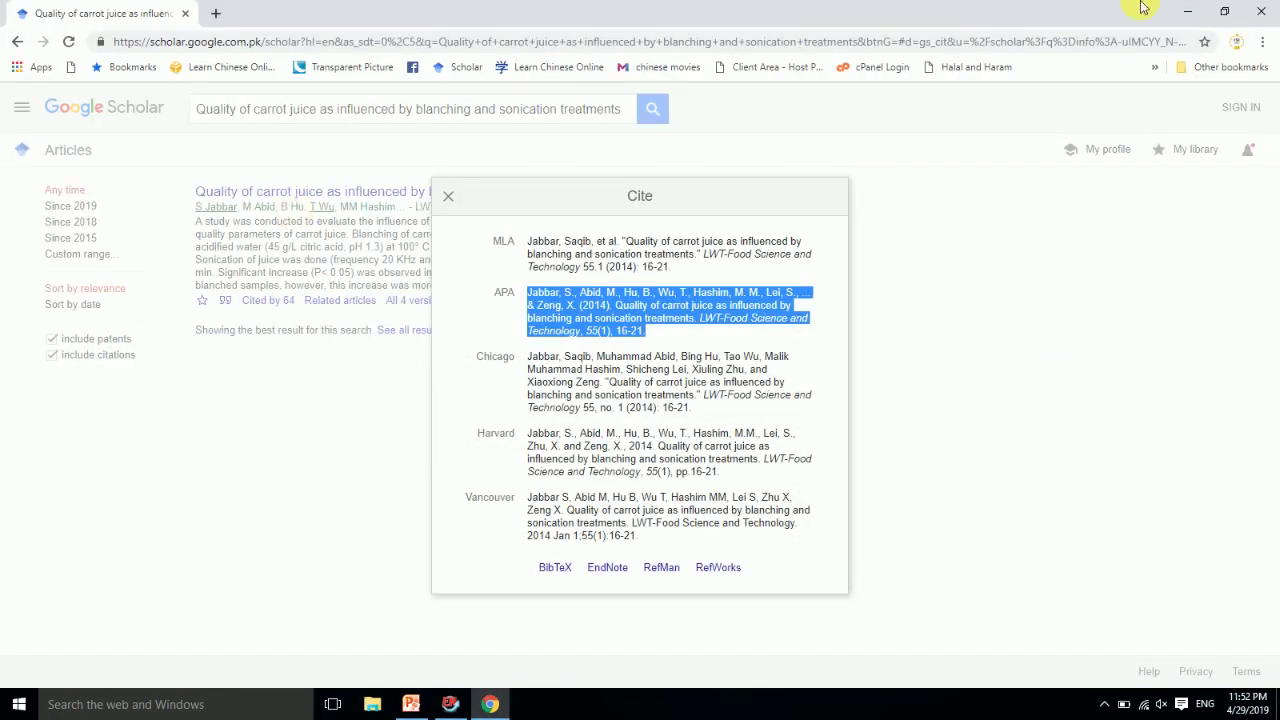
left_click(1187, 12)
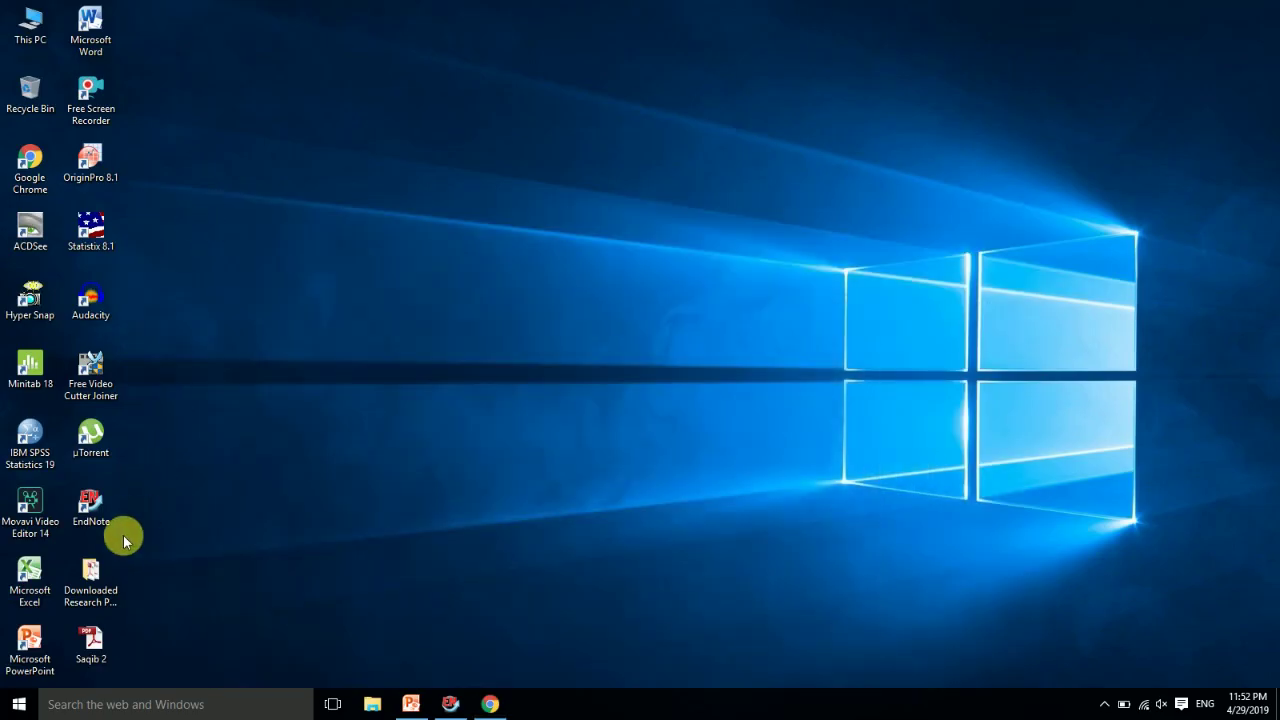
double_click(90, 575)
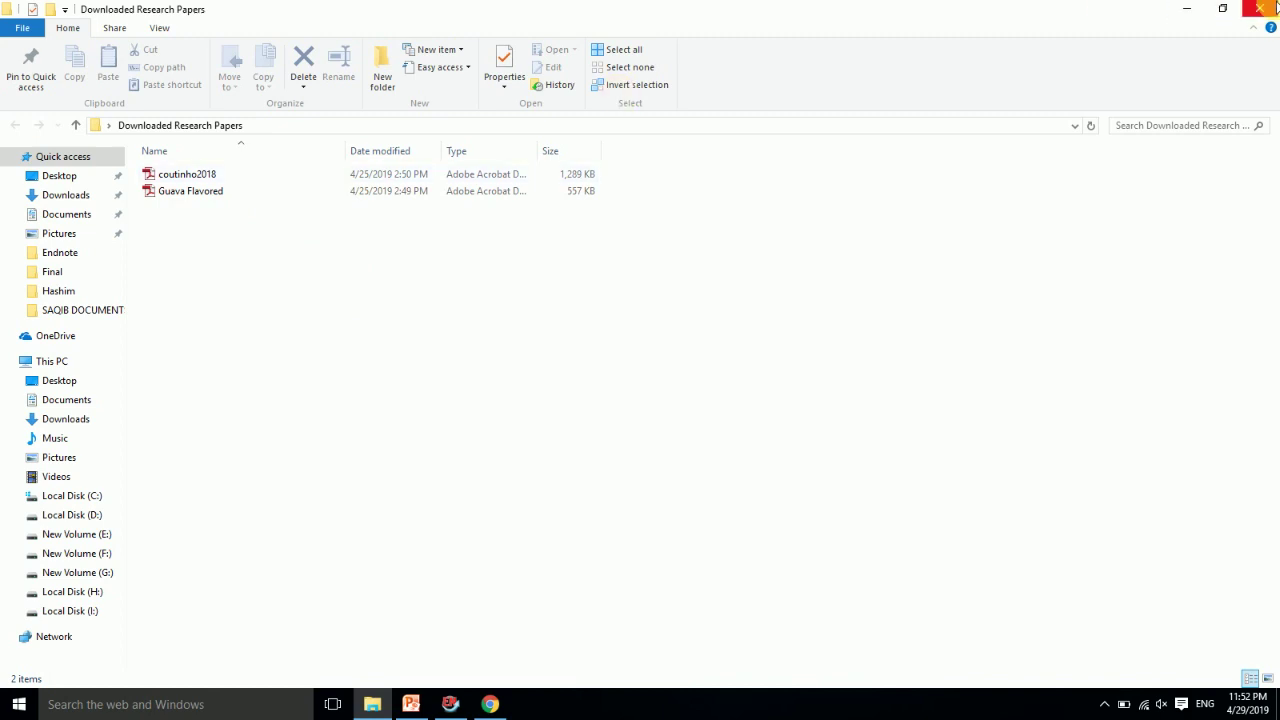
left_click(1274, 7)
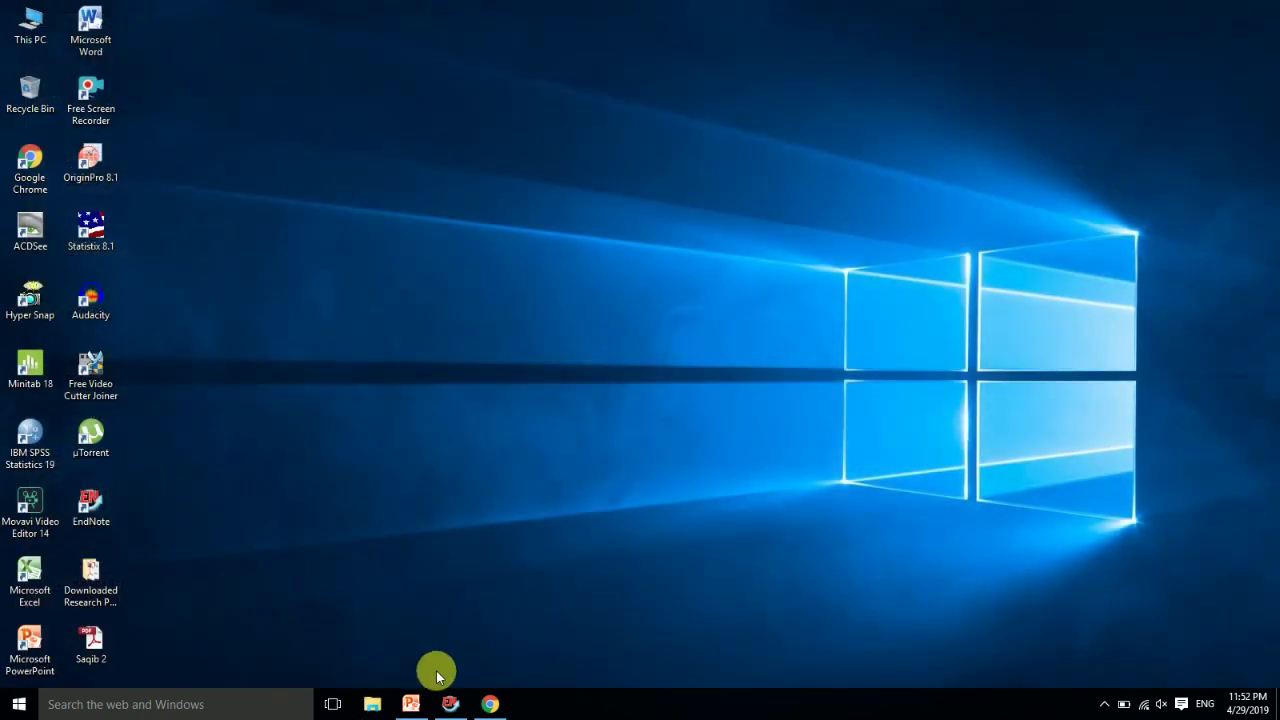
left_click(450, 704)
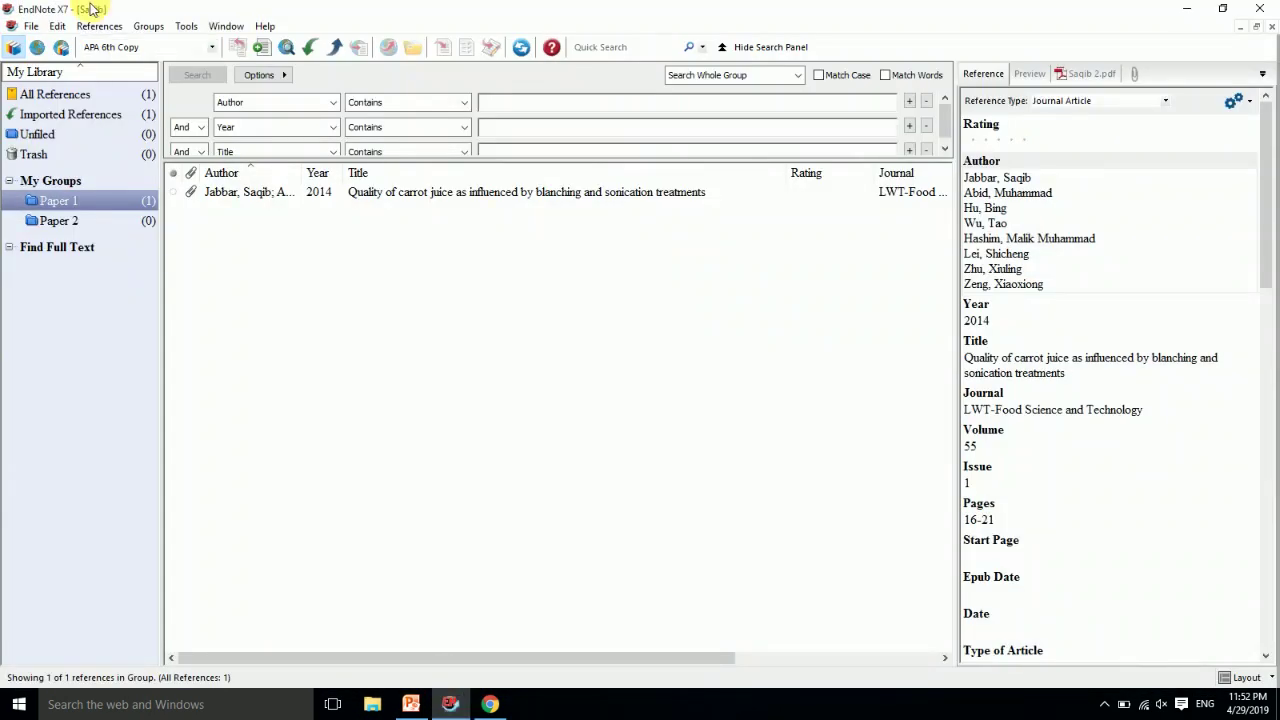
left_click(29, 28)
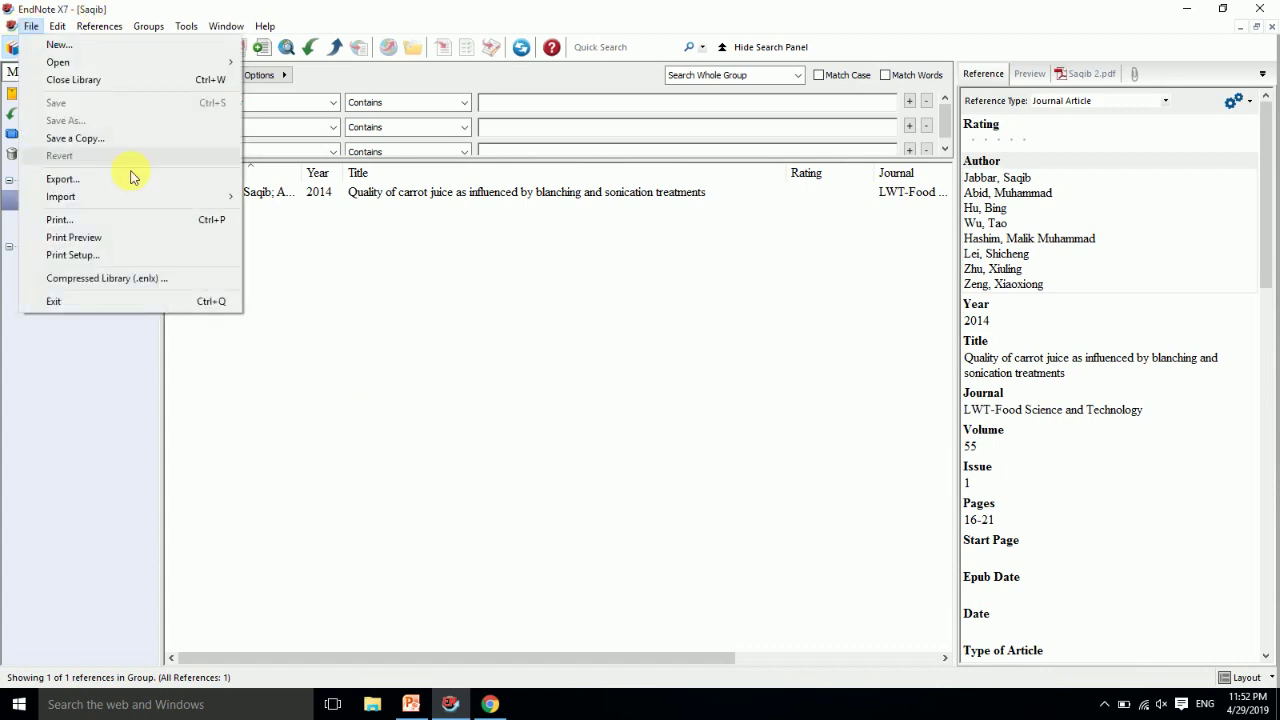
Step: Start a PDF folder import via File > Import > Folder and browse for a folder
mouse_move(166, 195)
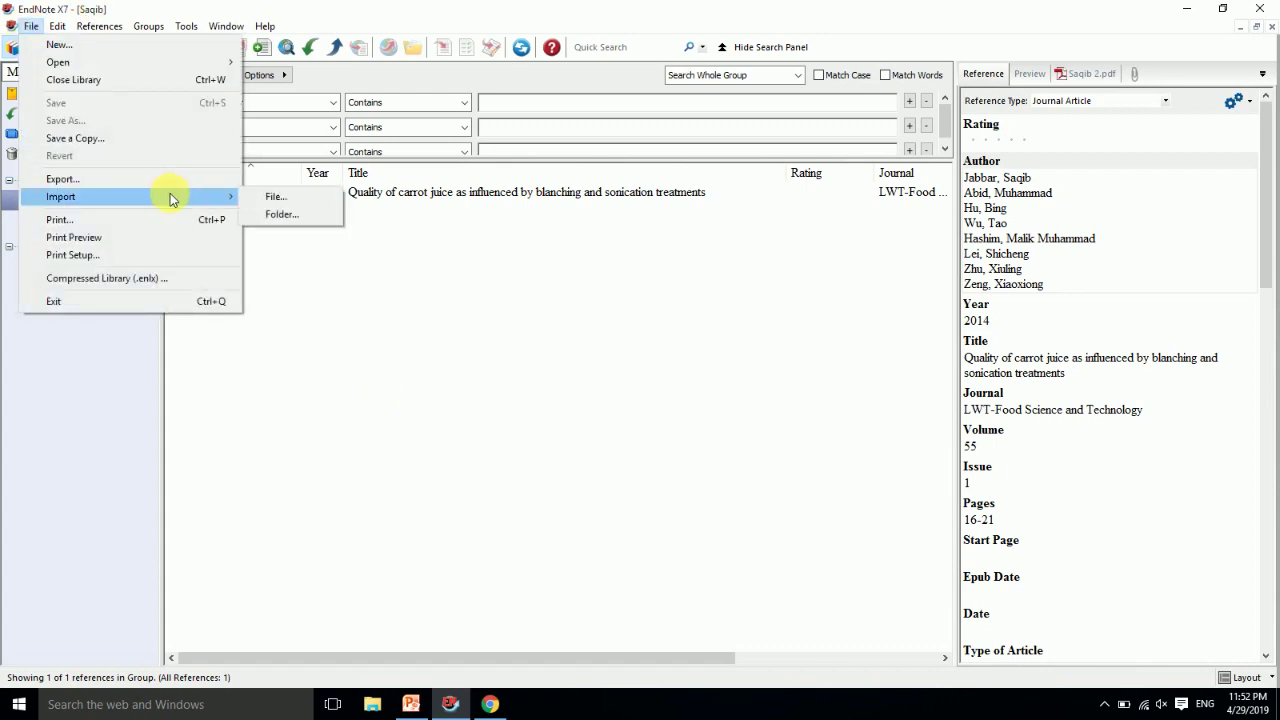
left_click(276, 218)
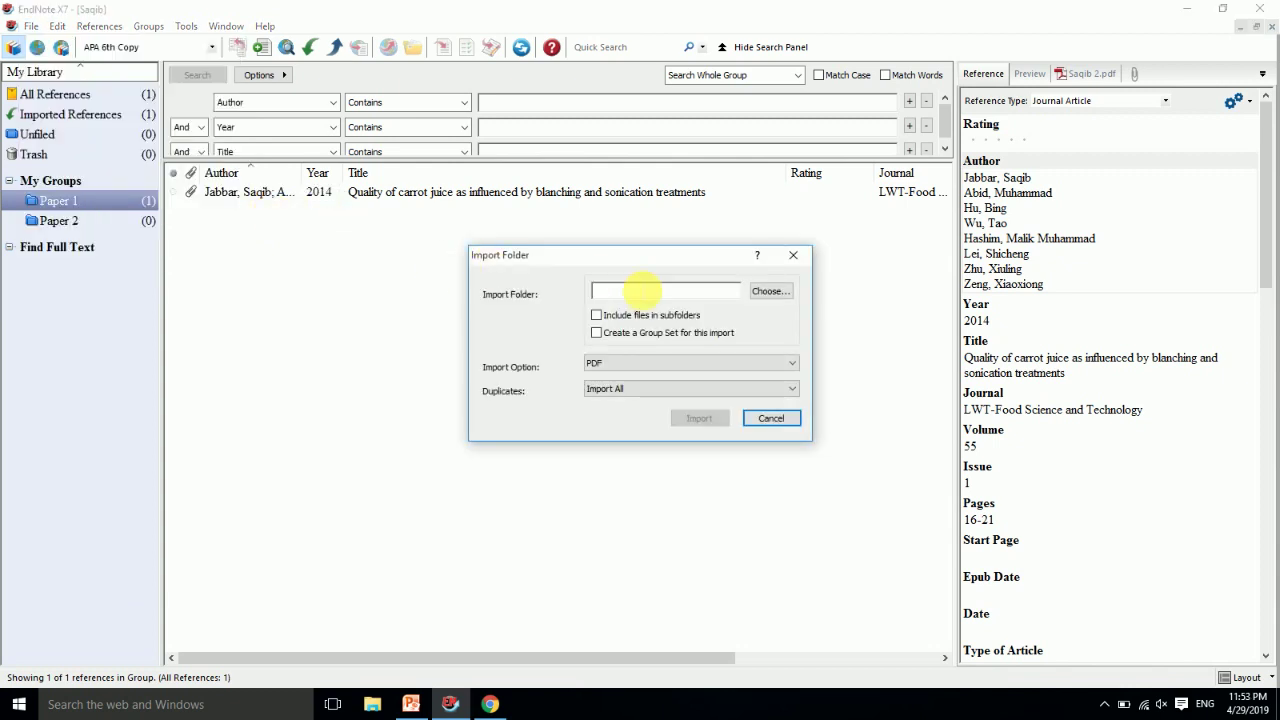
left_click(765, 292)
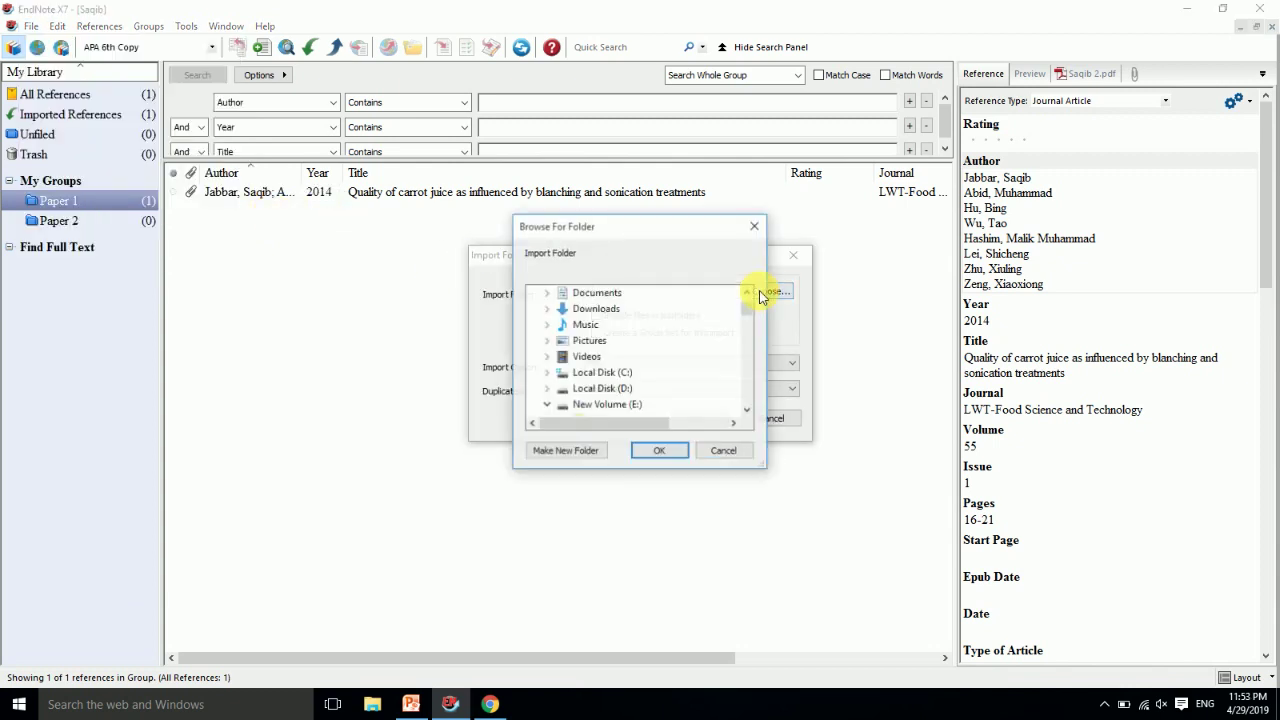
Step: Set Desktop > Downloaded Research Papers as the import folder and confirm it
left_click_drag(752, 312, 743, 294)
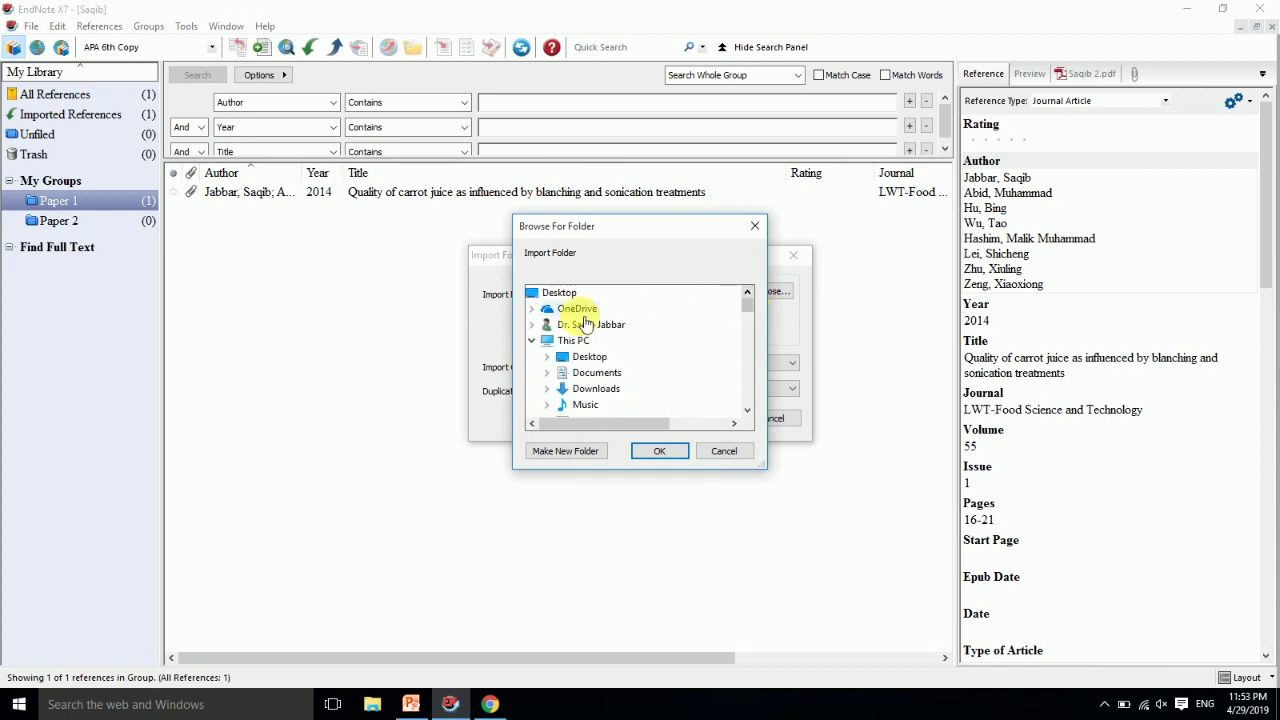
left_click(560, 293)
left_click_drag(747, 306, 746, 342)
scroll(736, 395, "down", 5)
left_click_drag(737, 400, 749, 286)
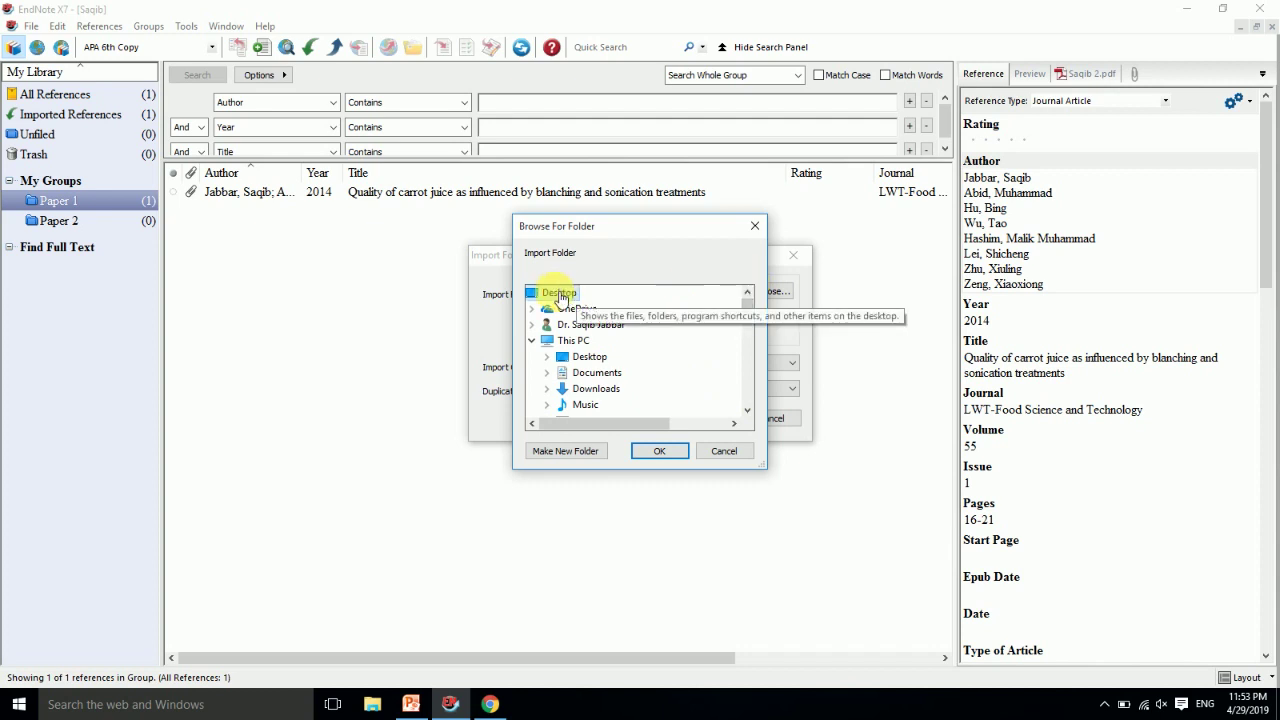
left_click(532, 341)
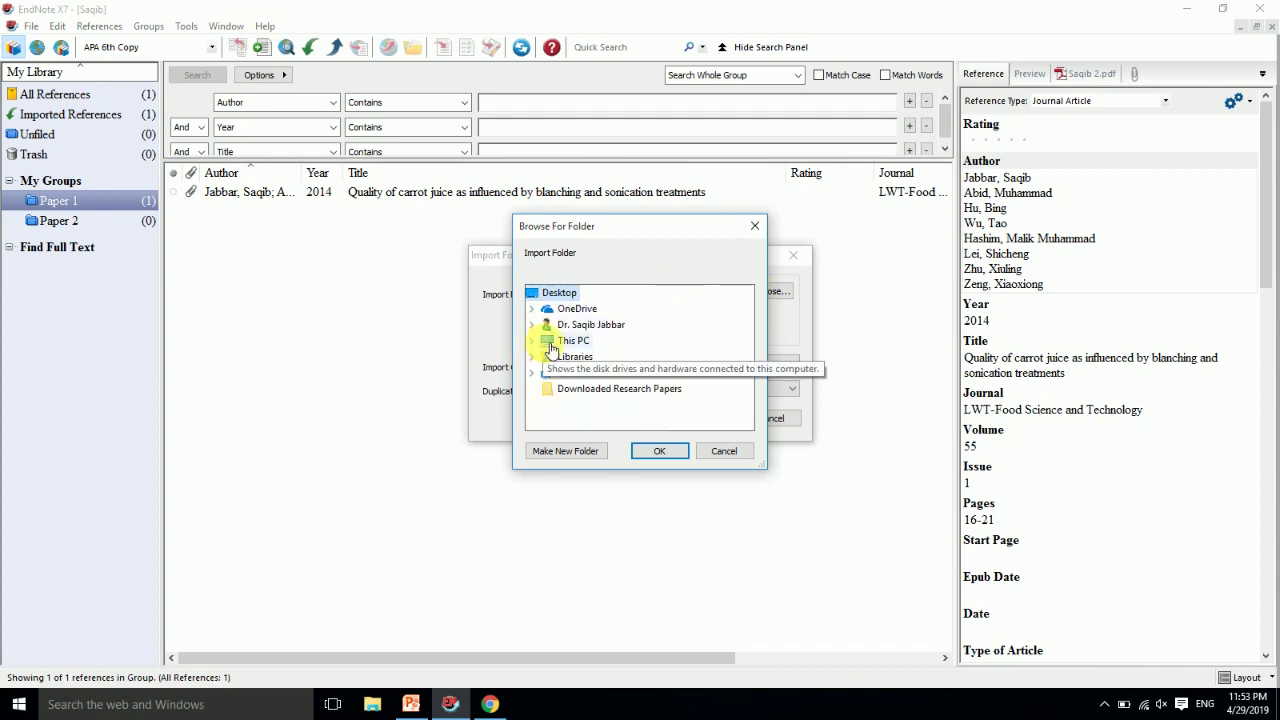
left_click(550, 342)
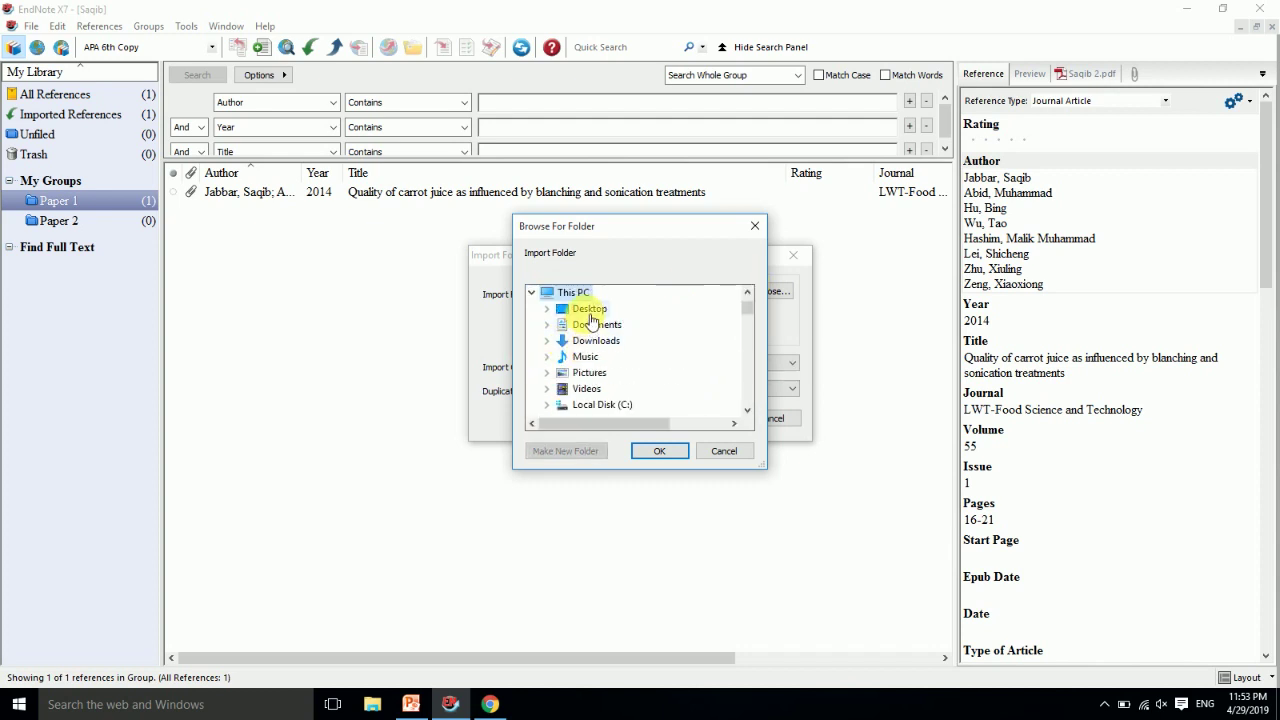
double_click(590, 312)
left_click(664, 376)
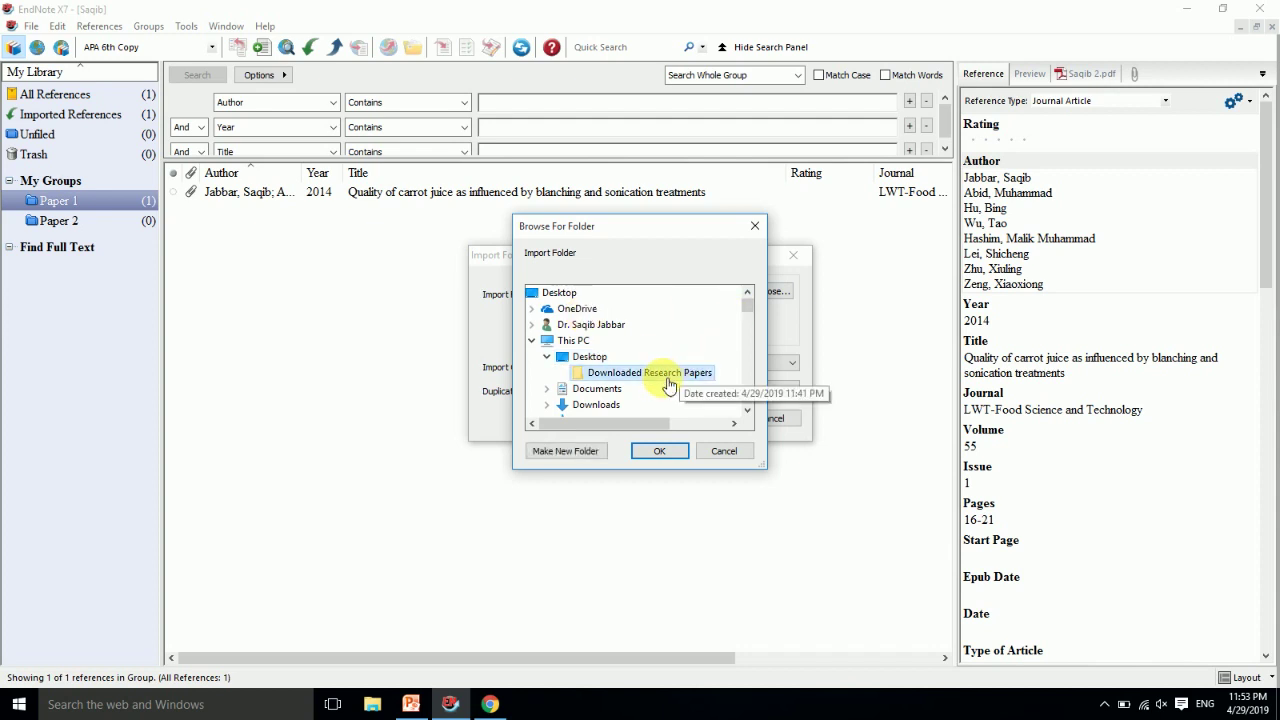
left_click(650, 451)
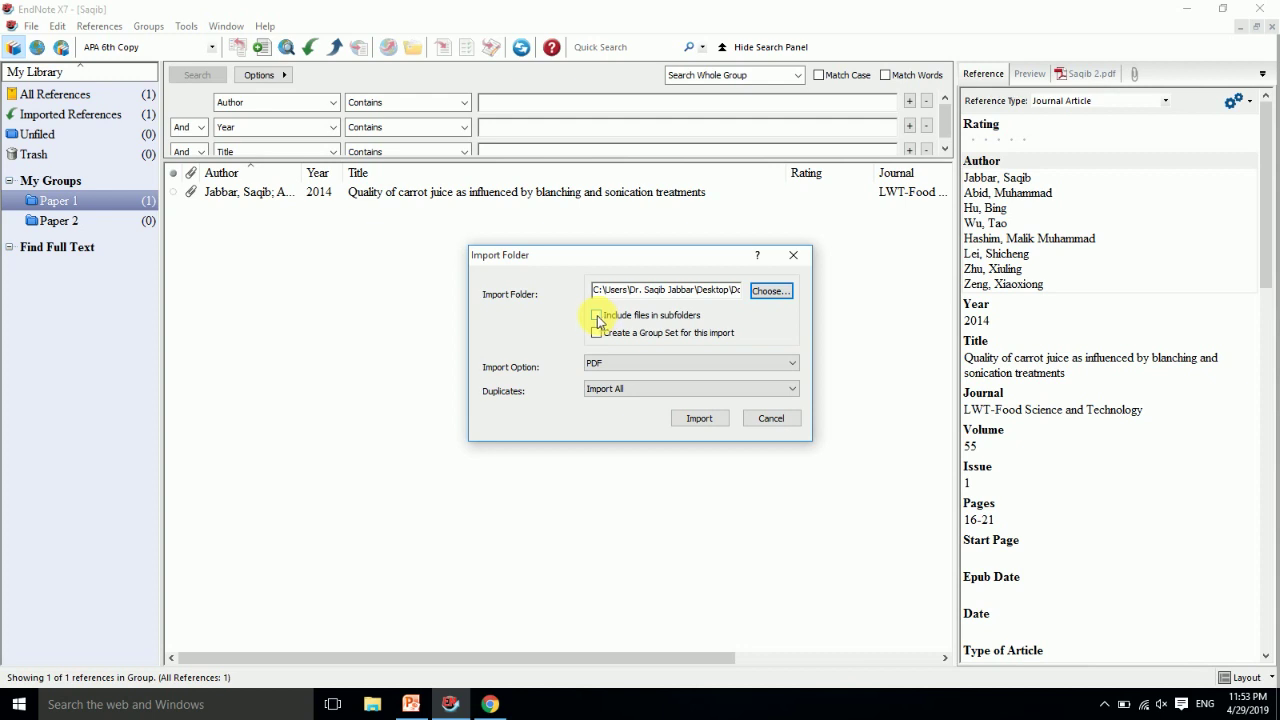
left_click(597, 316)
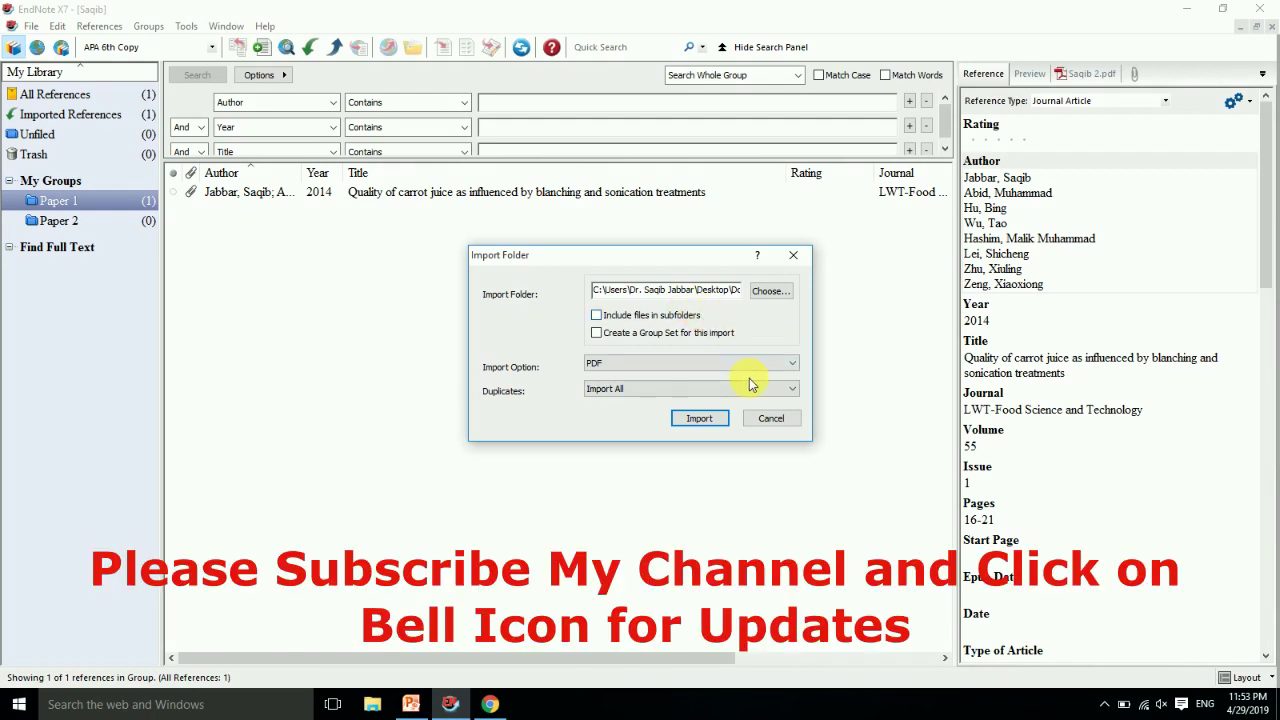
Step: Import the coutinho2018 and Guava Flavored PDFs, then select the Cold plasma processing reference
left_click(697, 420)
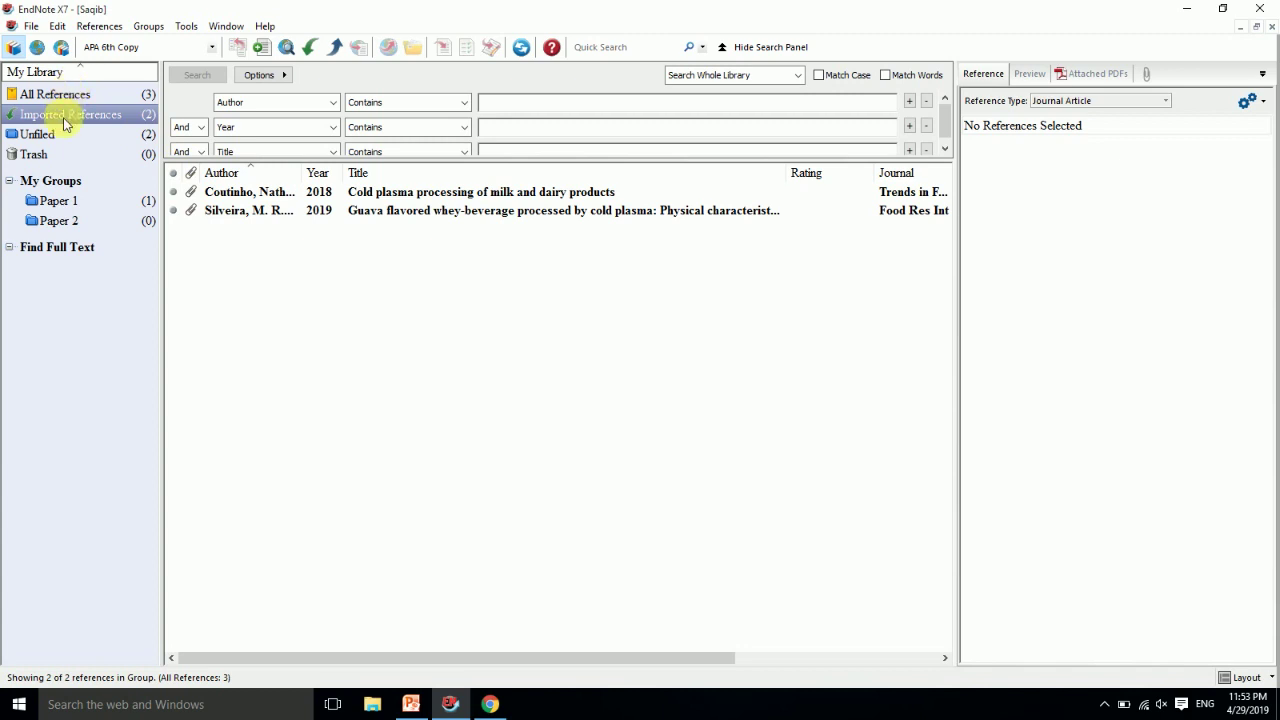
left_click(358, 193)
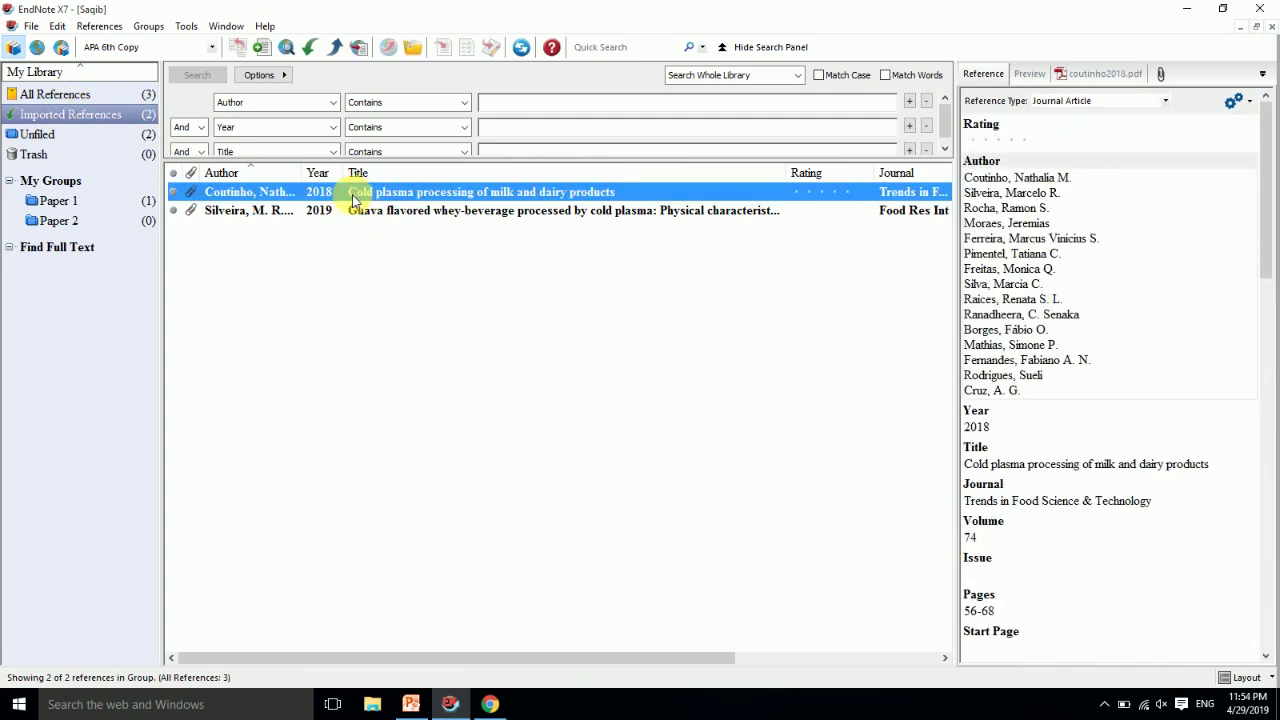
Step: Inspect the Cold plasma reference in its editor and its attached PDF
double_click(404, 197)
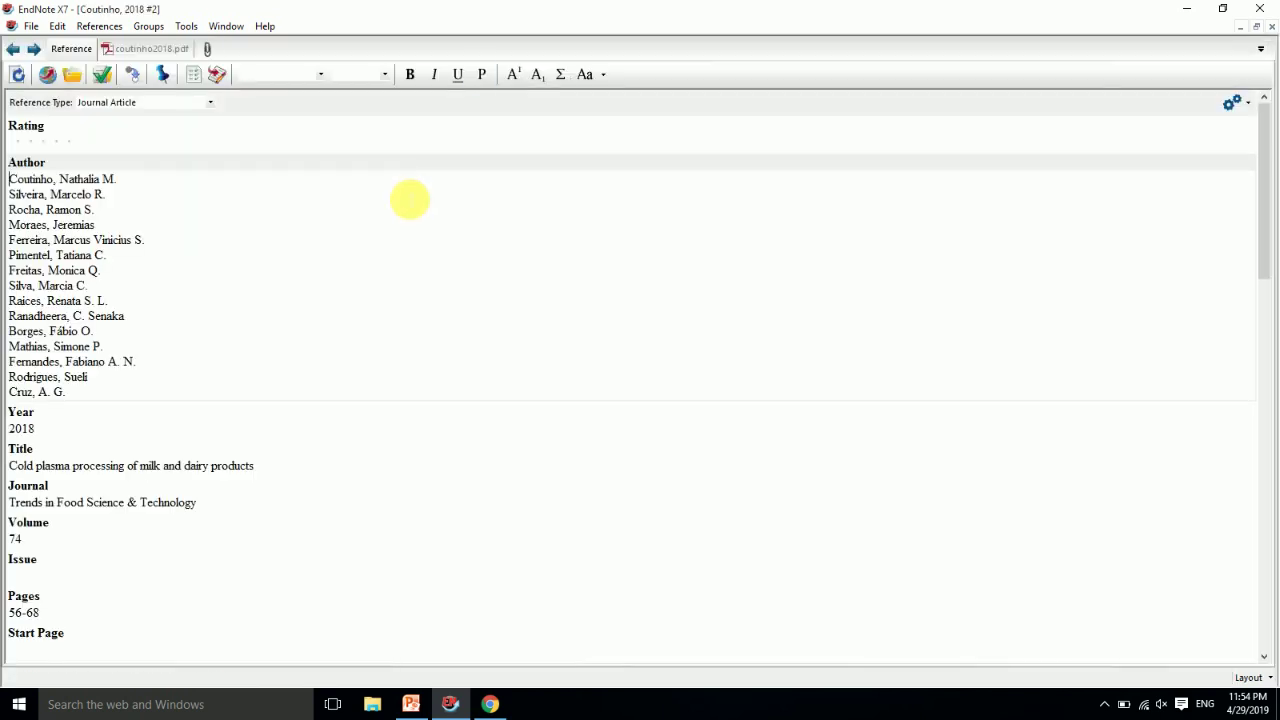
left_click(1271, 27)
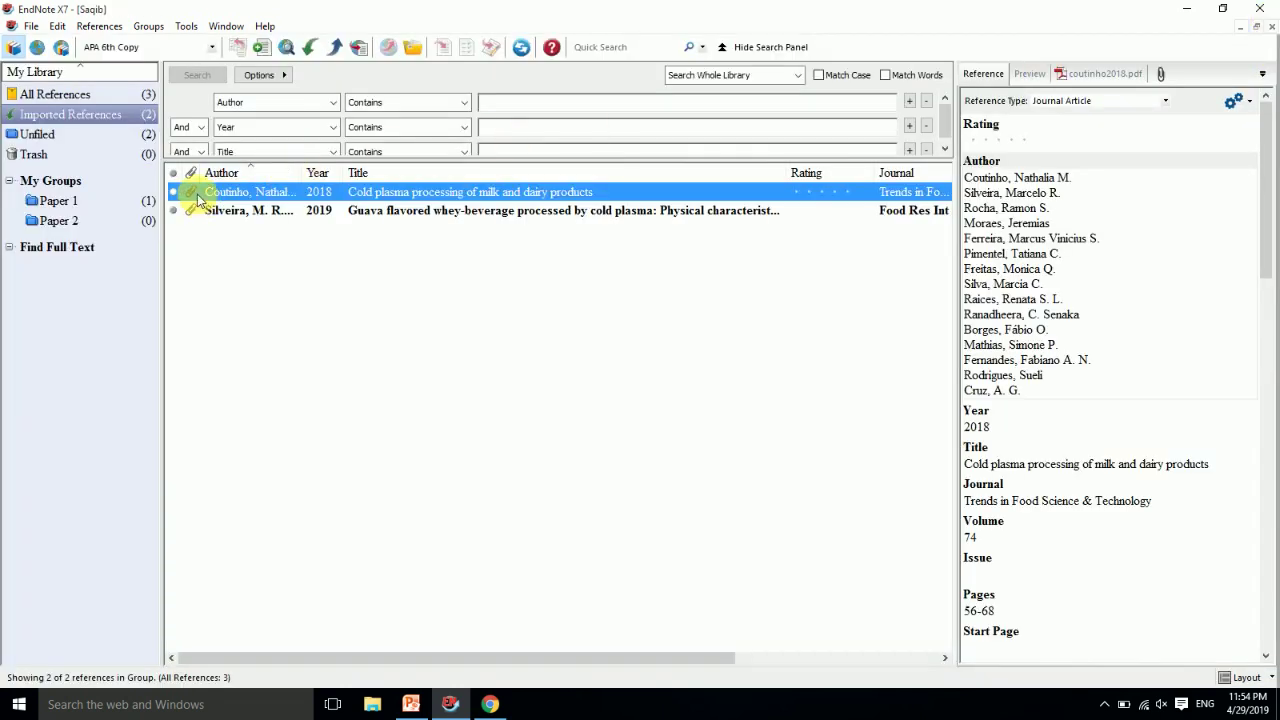
left_click(413, 47)
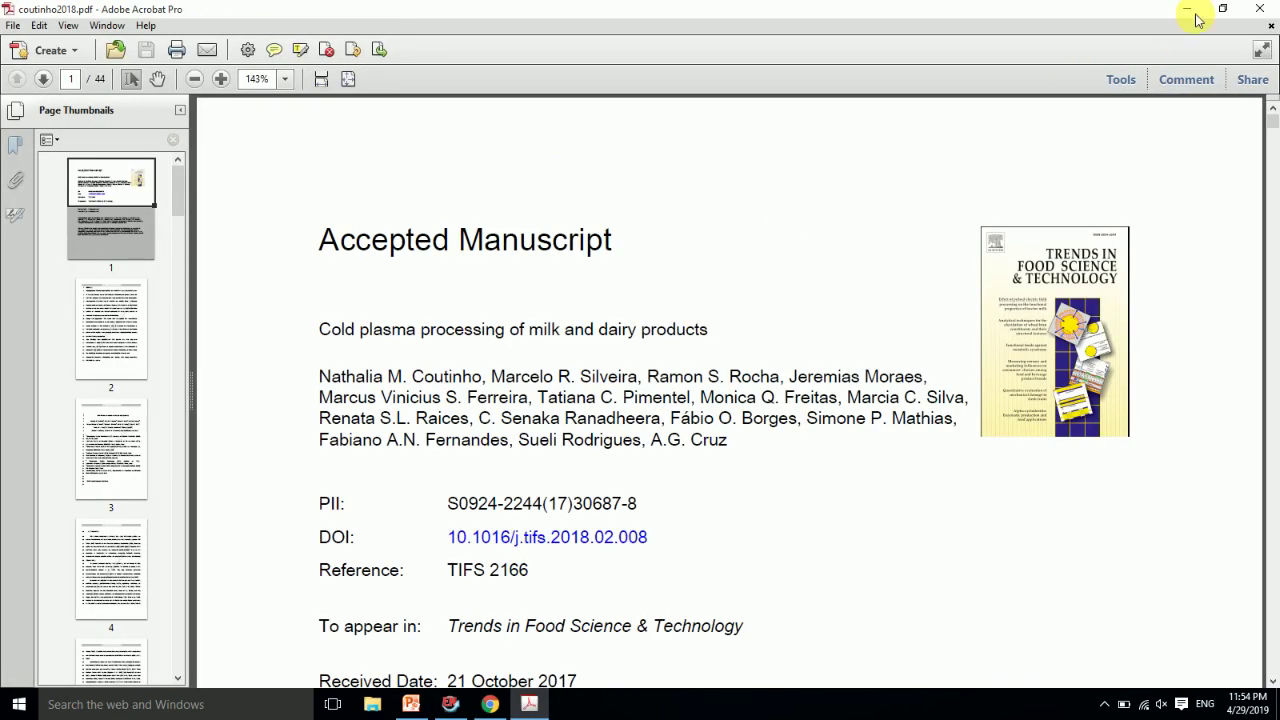
left_click(1260, 8)
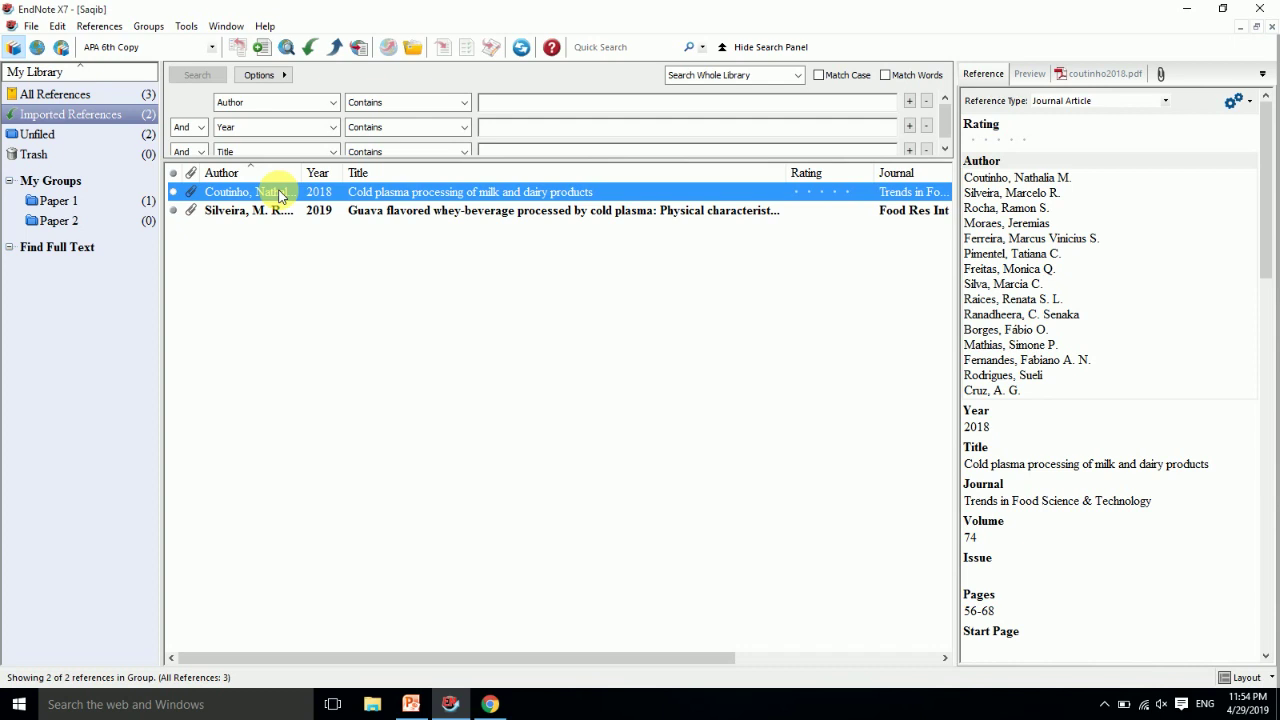
Step: File the Cold plasma and guava references into Paper 2, then check the Paper 1 and Paper 2 groups
key("shift+Down")
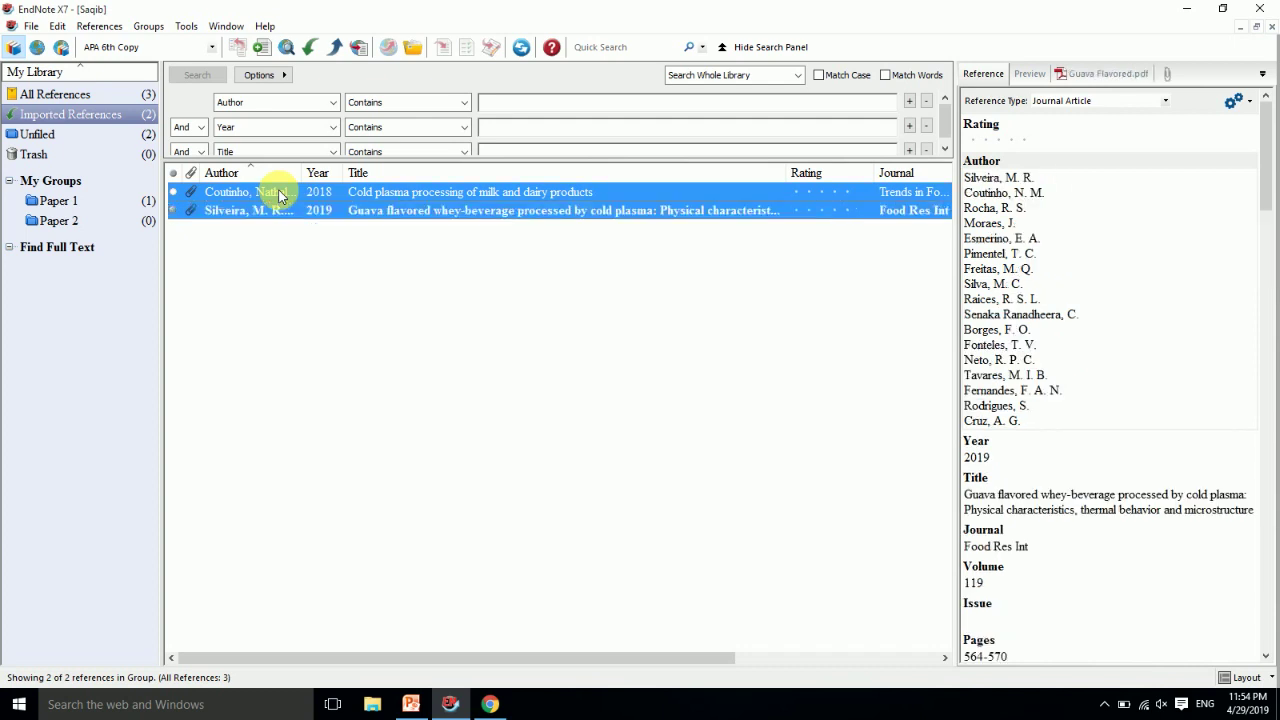
left_click_drag(276, 190, 89, 220)
left_click(102, 220)
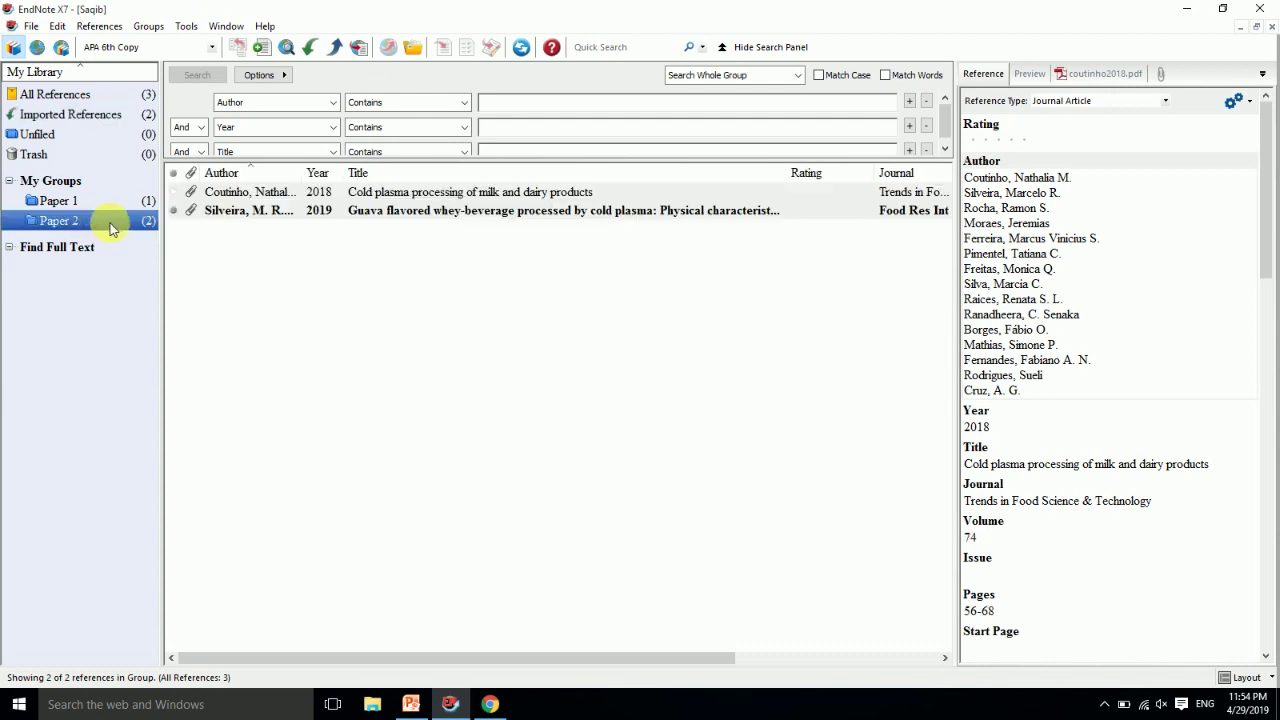
left_click(90, 207)
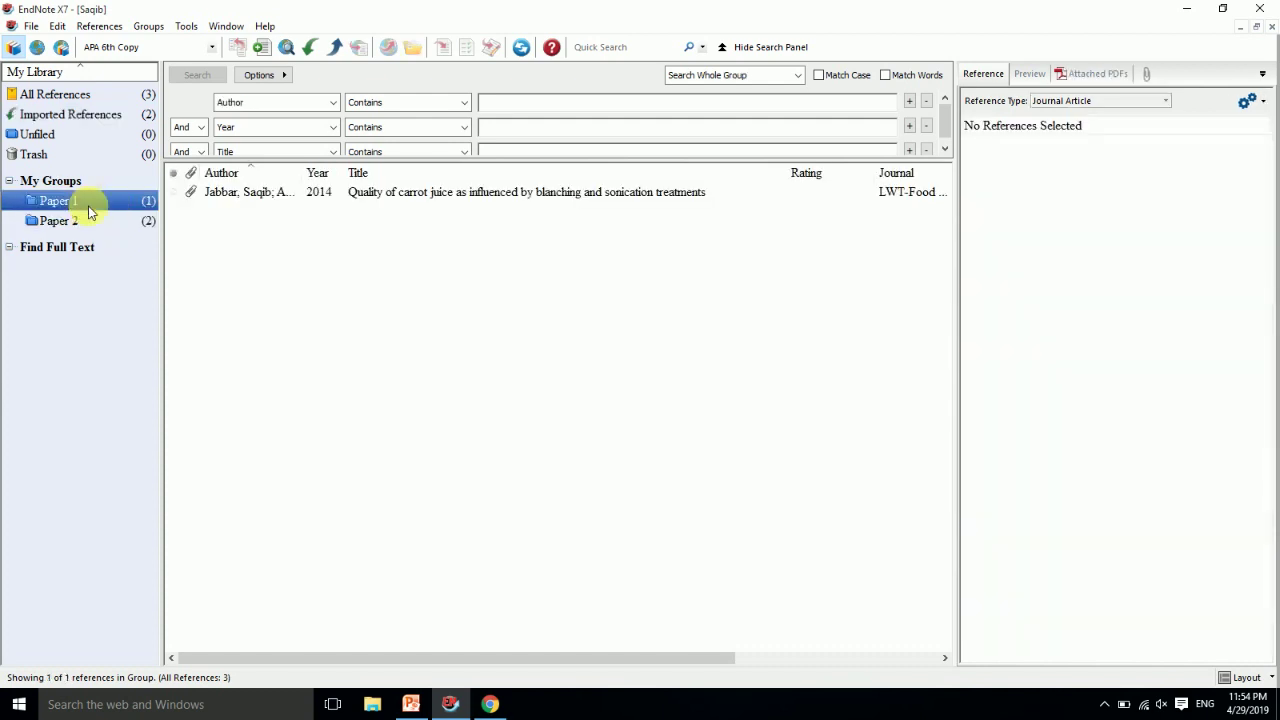
left_click(394, 197)
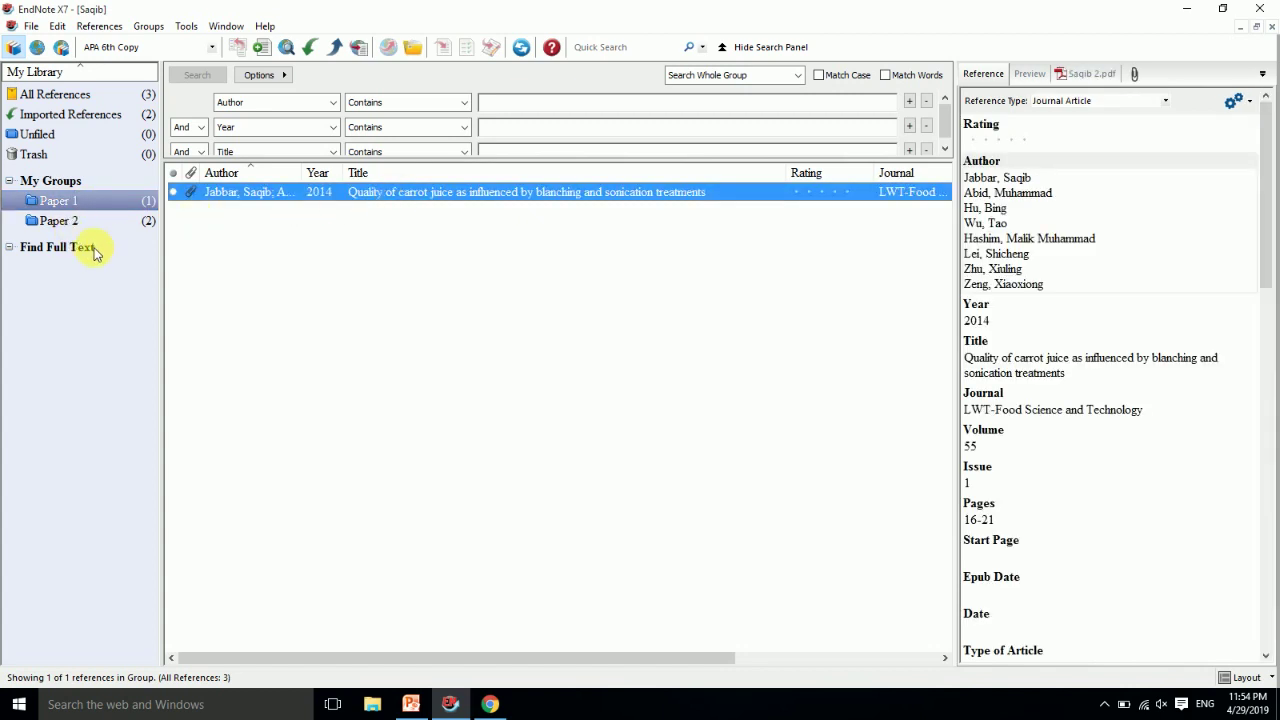
left_click(65, 224)
left_click(65, 224)
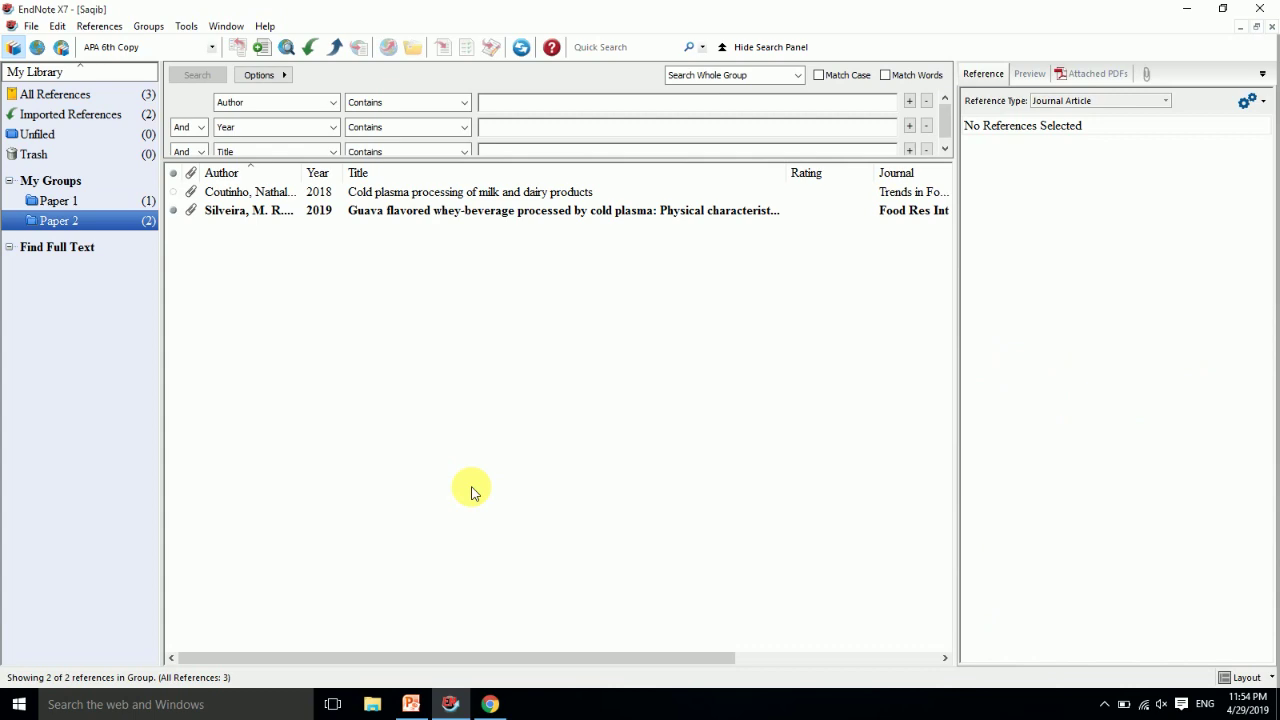
Step: Minimize the PowerPoint lecture slides so the EndNote library showing Paper 2 is back in front
left_click(411, 704)
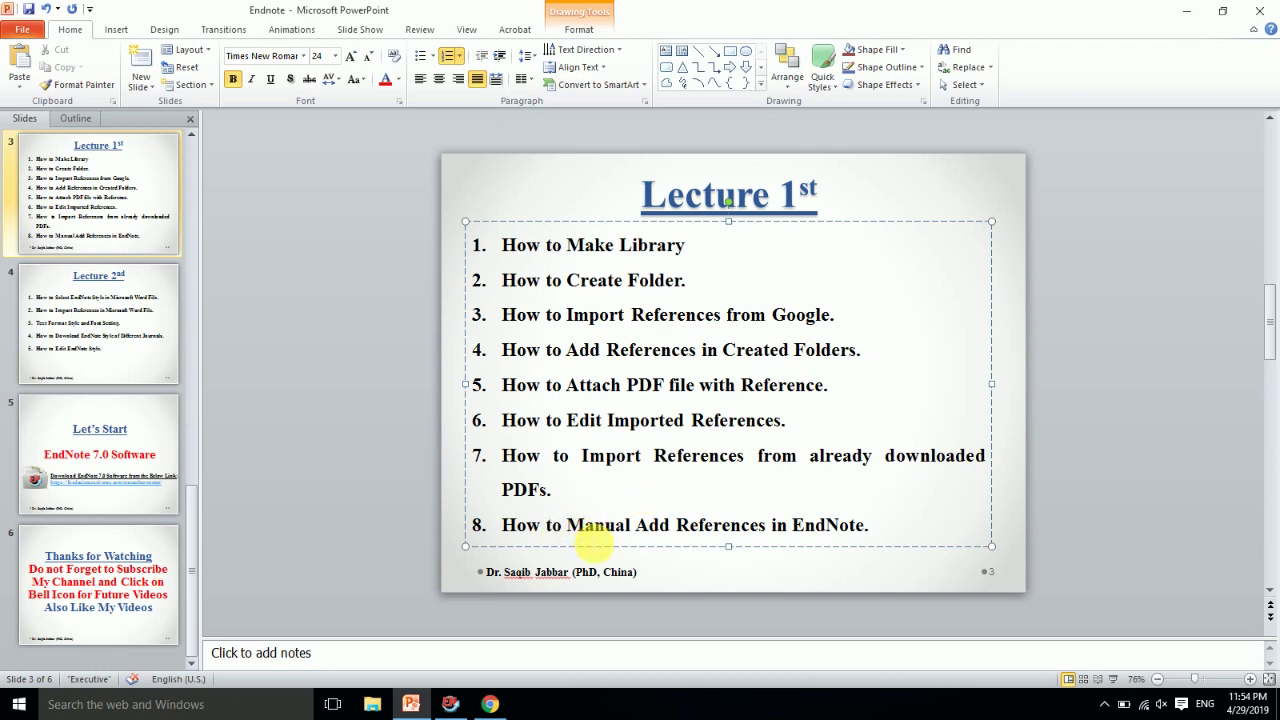
left_click(563, 527)
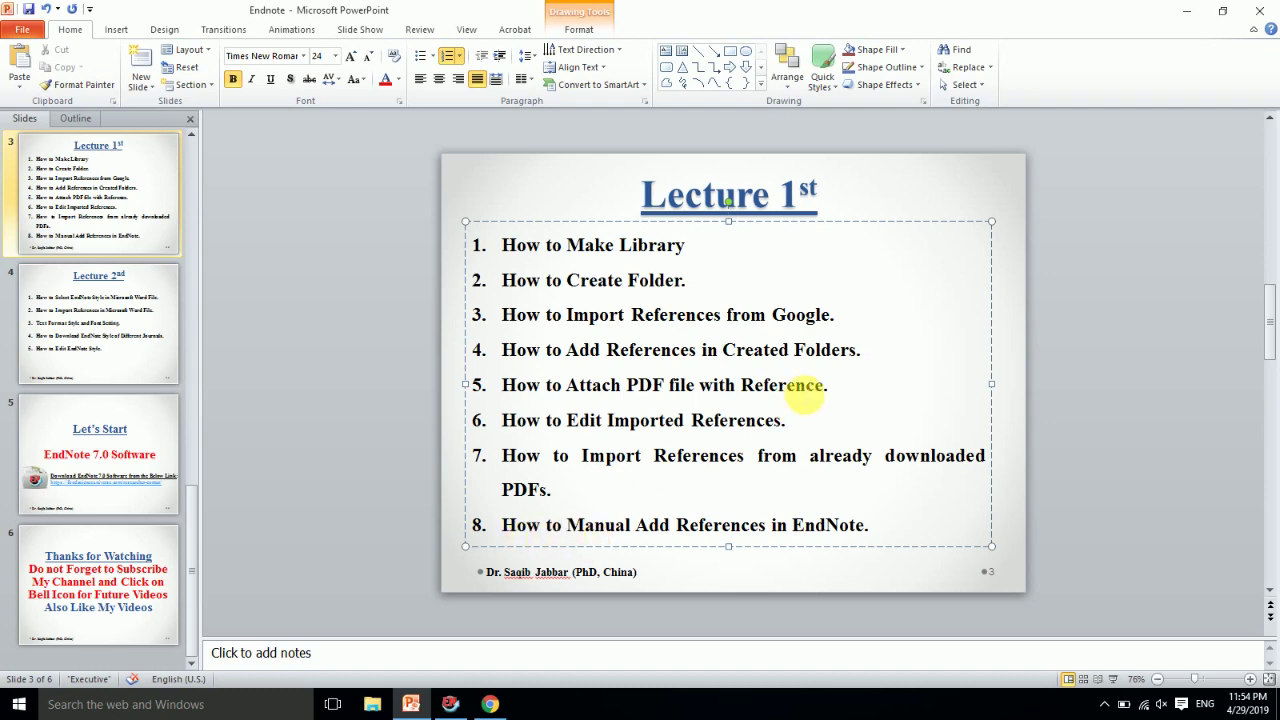
left_click(1183, 22)
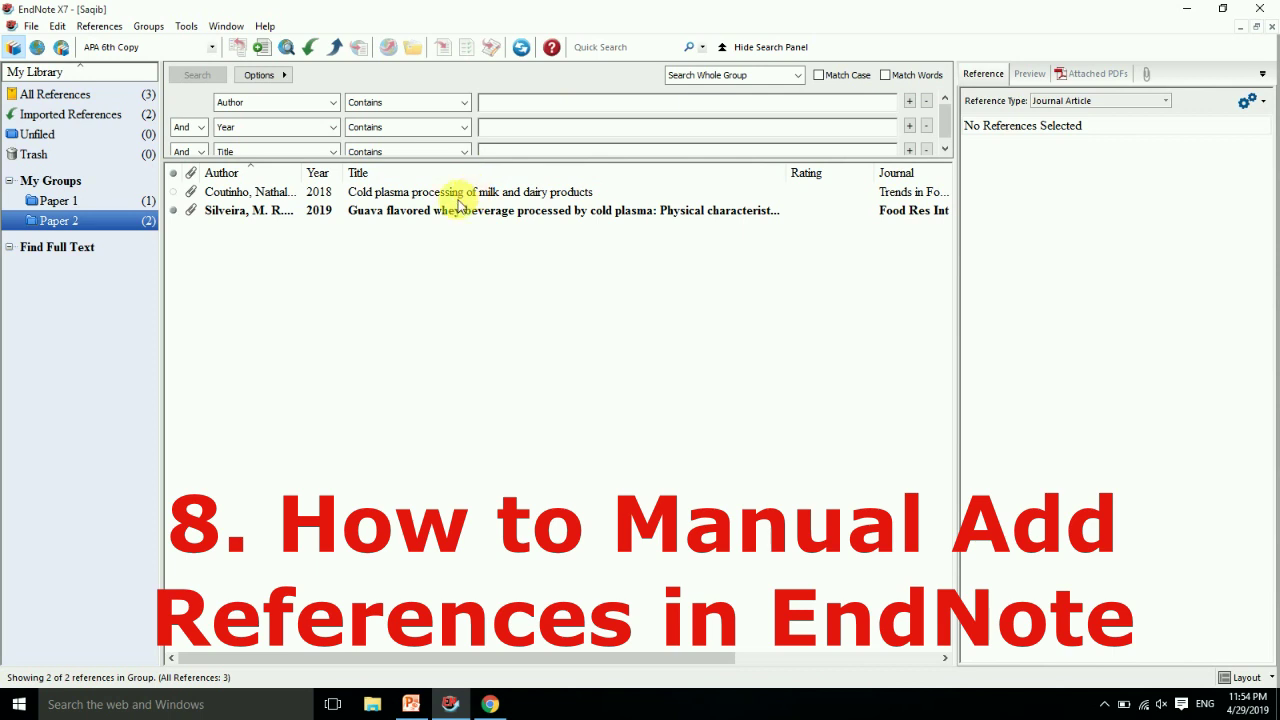
Step: Create a new blank Journal Article reference in Paper 2, then minimize EndNote to the desktop
left_click(418, 212)
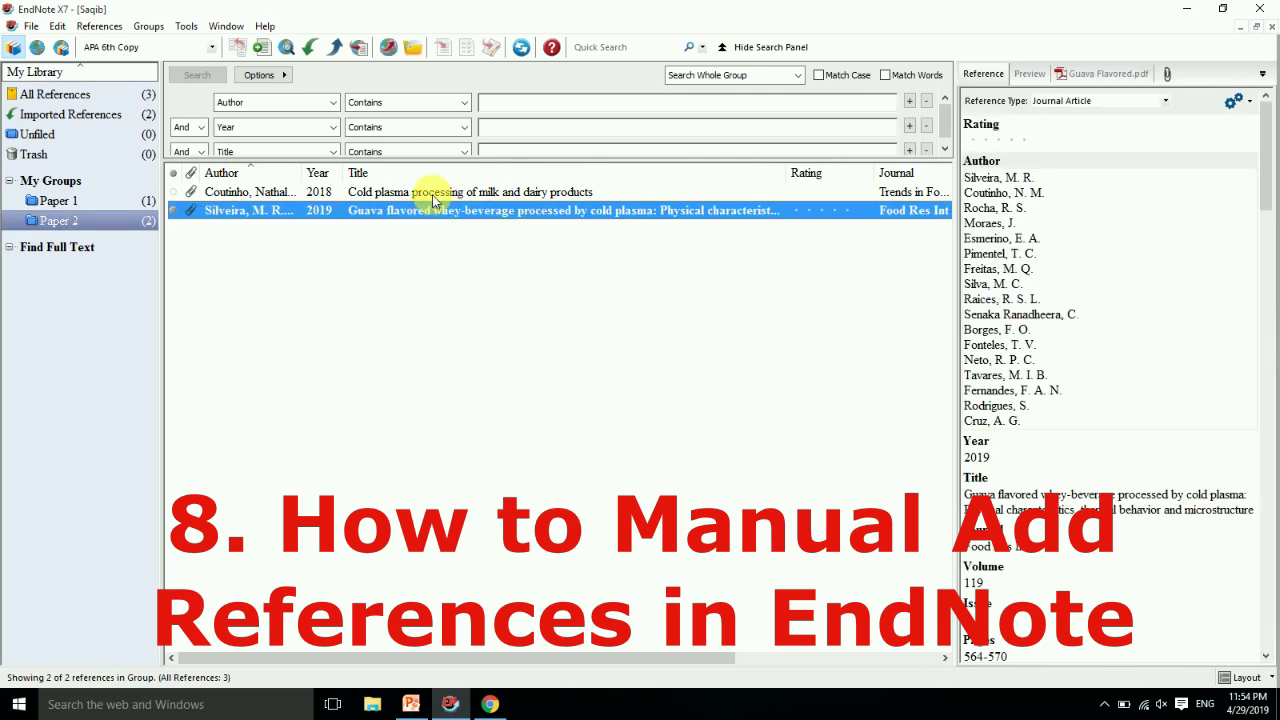
left_click(434, 193)
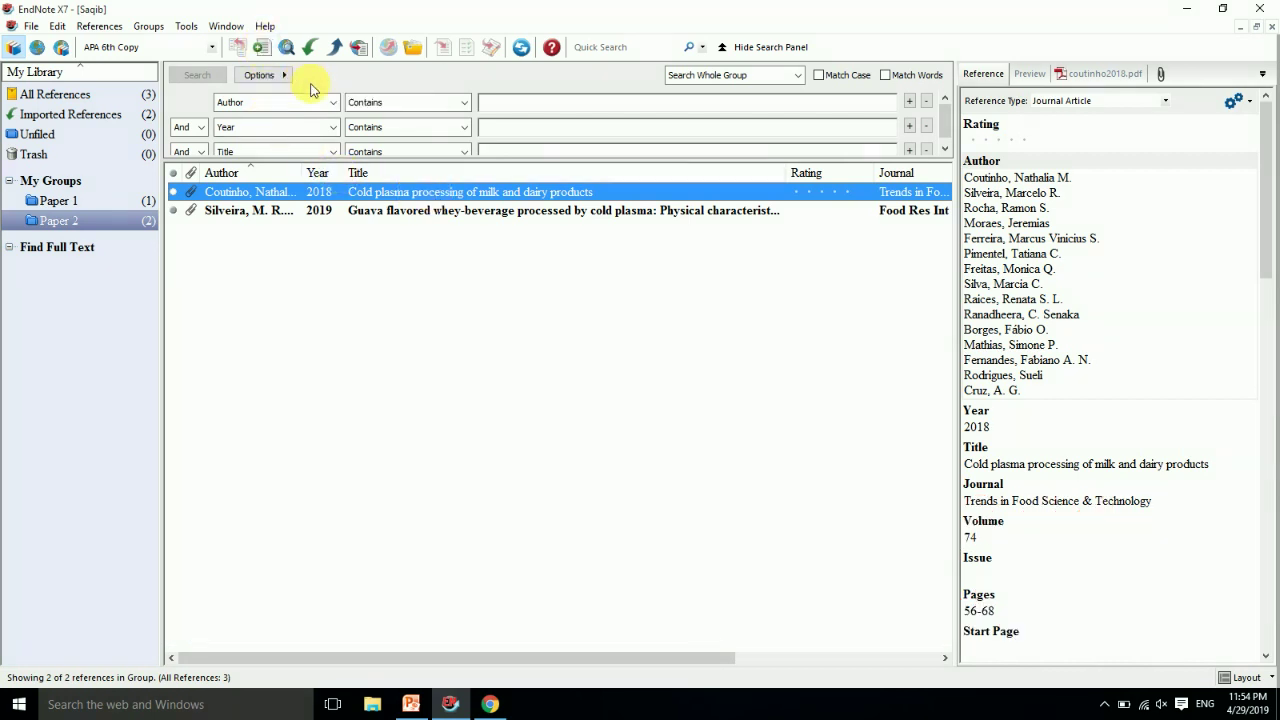
left_click(268, 52)
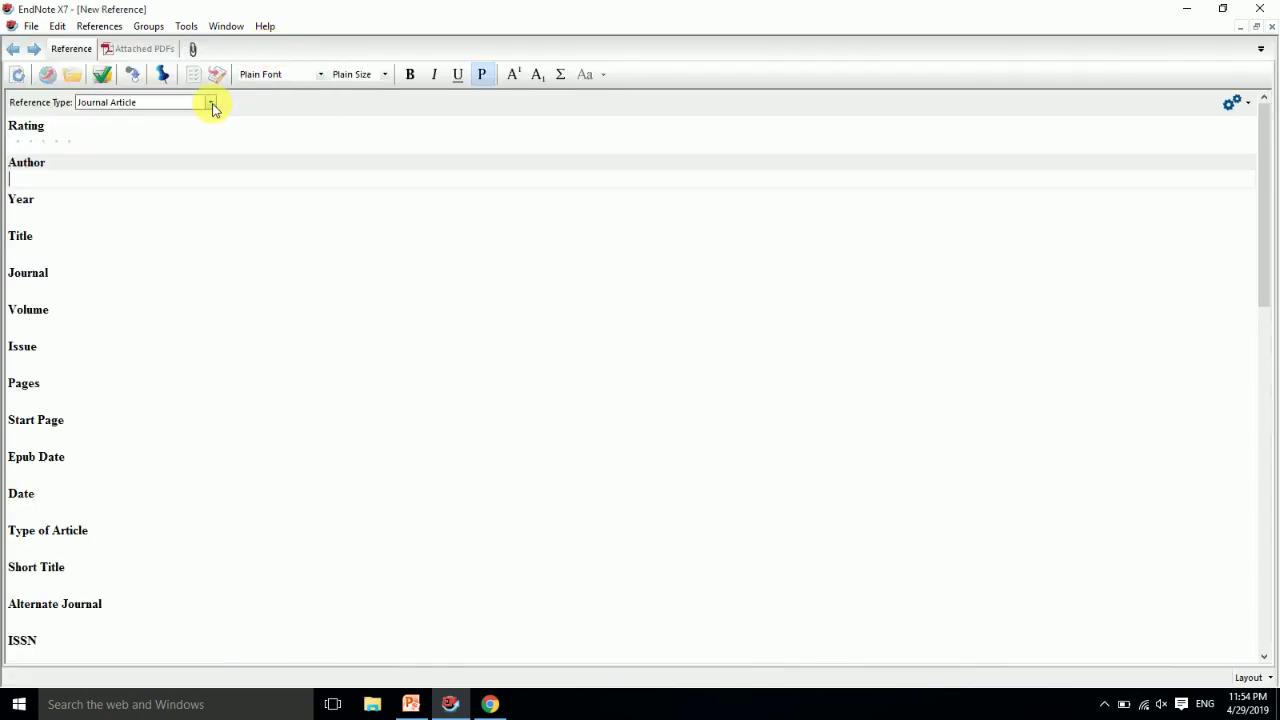
left_click(211, 103)
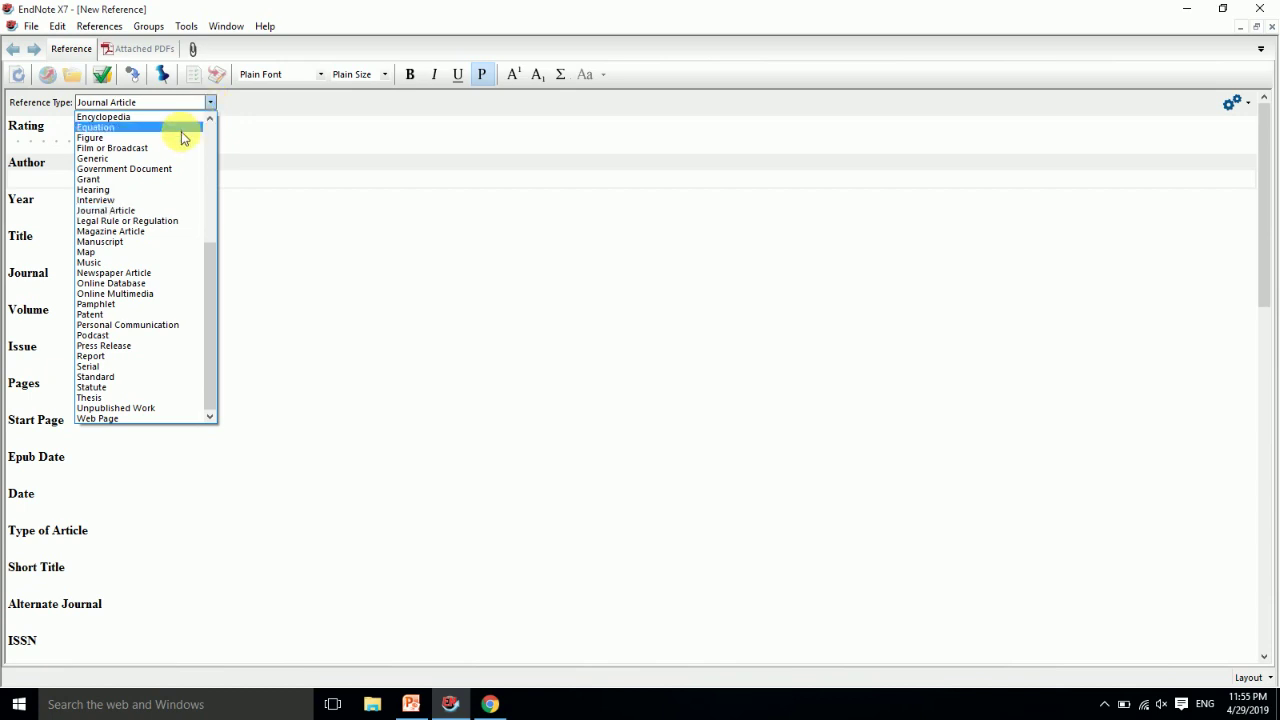
left_click_drag(214, 318, 213, 192)
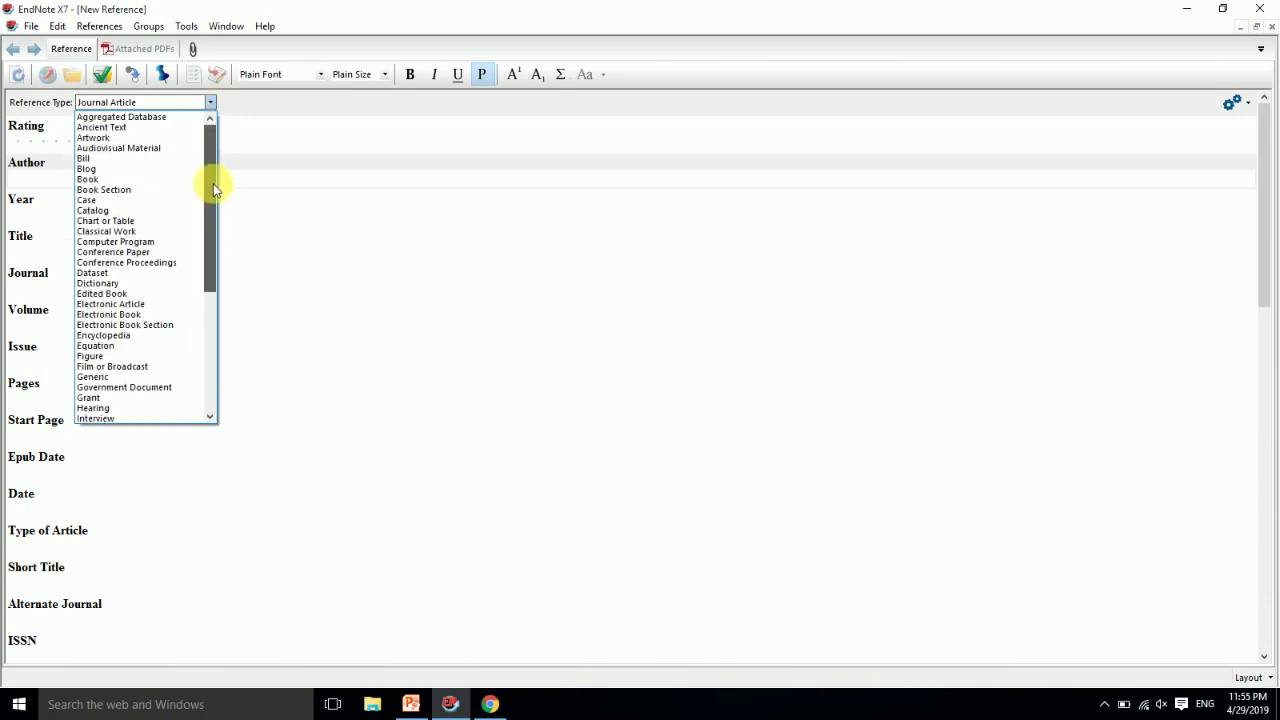
left_click_drag(213, 168, 208, 306)
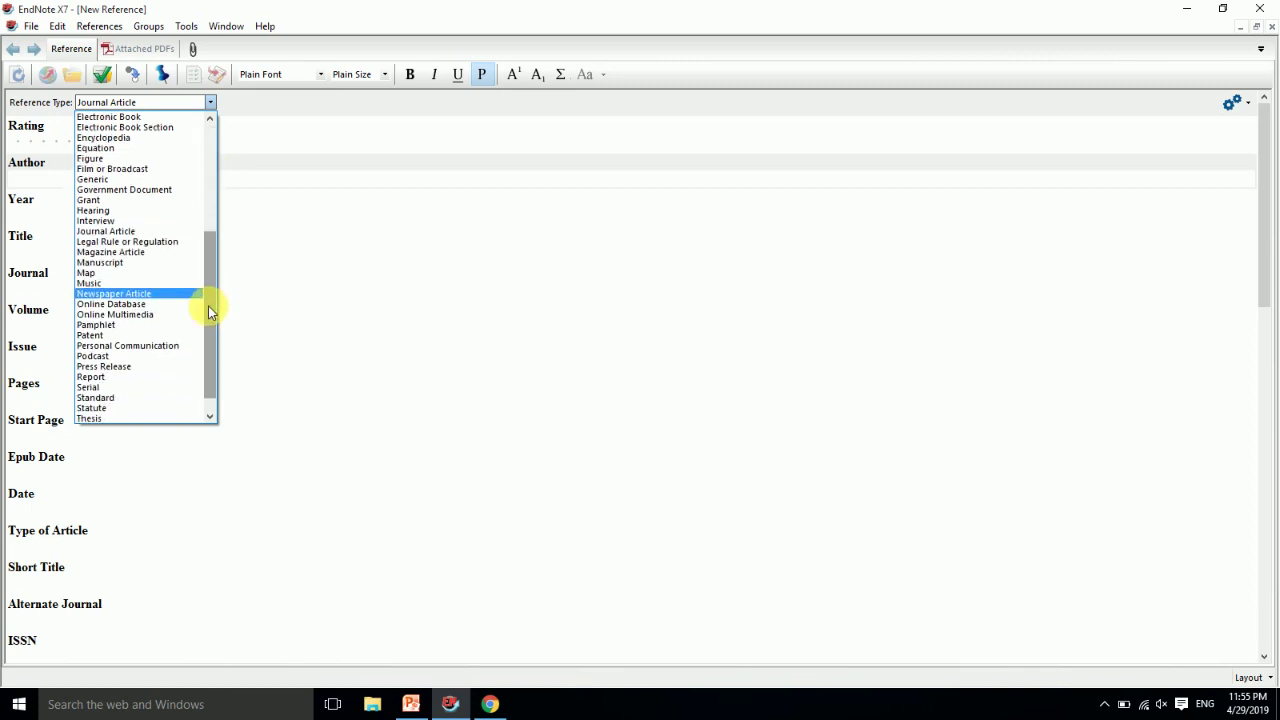
left_click(131, 231)
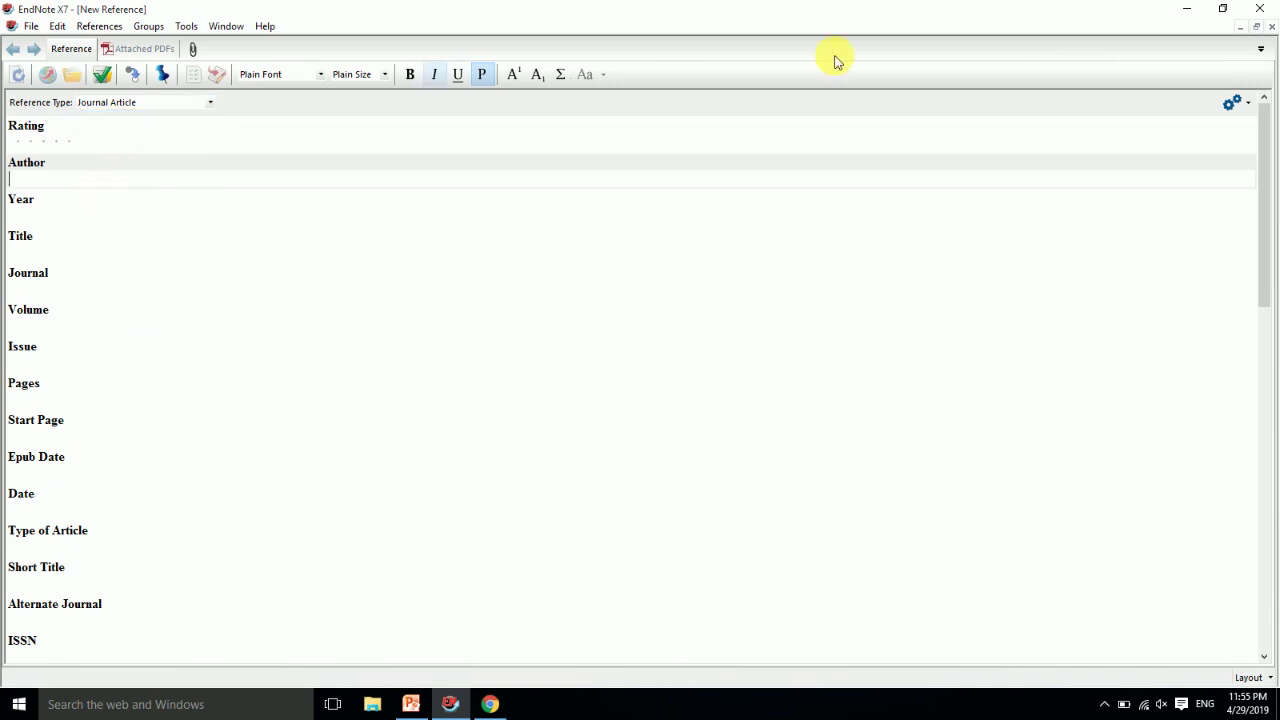
left_click(1186, 10)
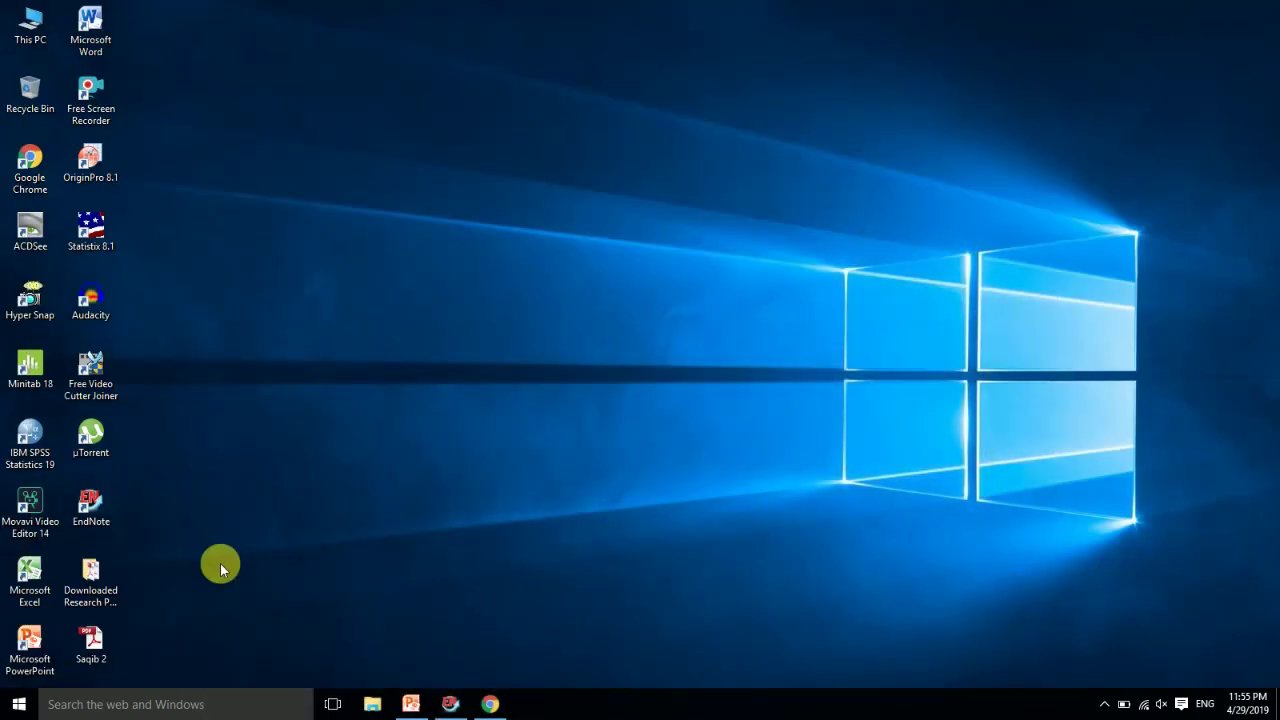
Step: Open Saqib 2.pdf and paste its copied author list into the reference's Author field
double_click(91, 645)
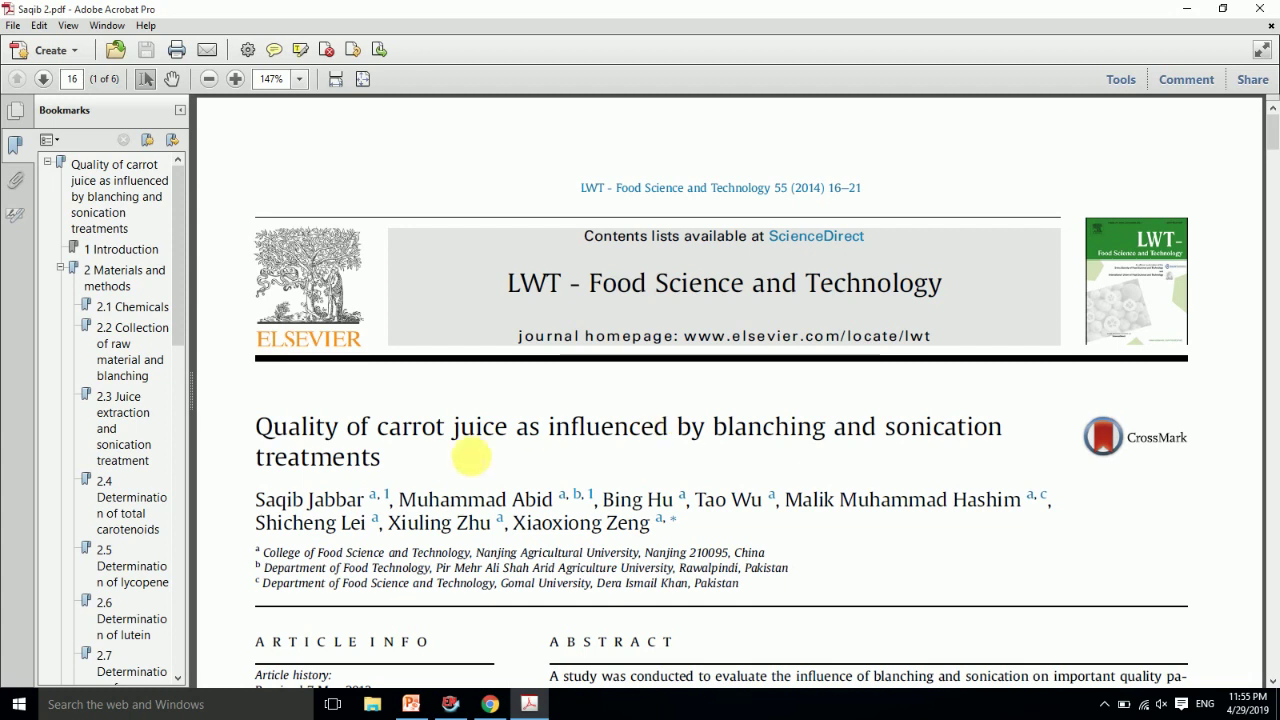
left_click_drag(256, 495, 655, 525)
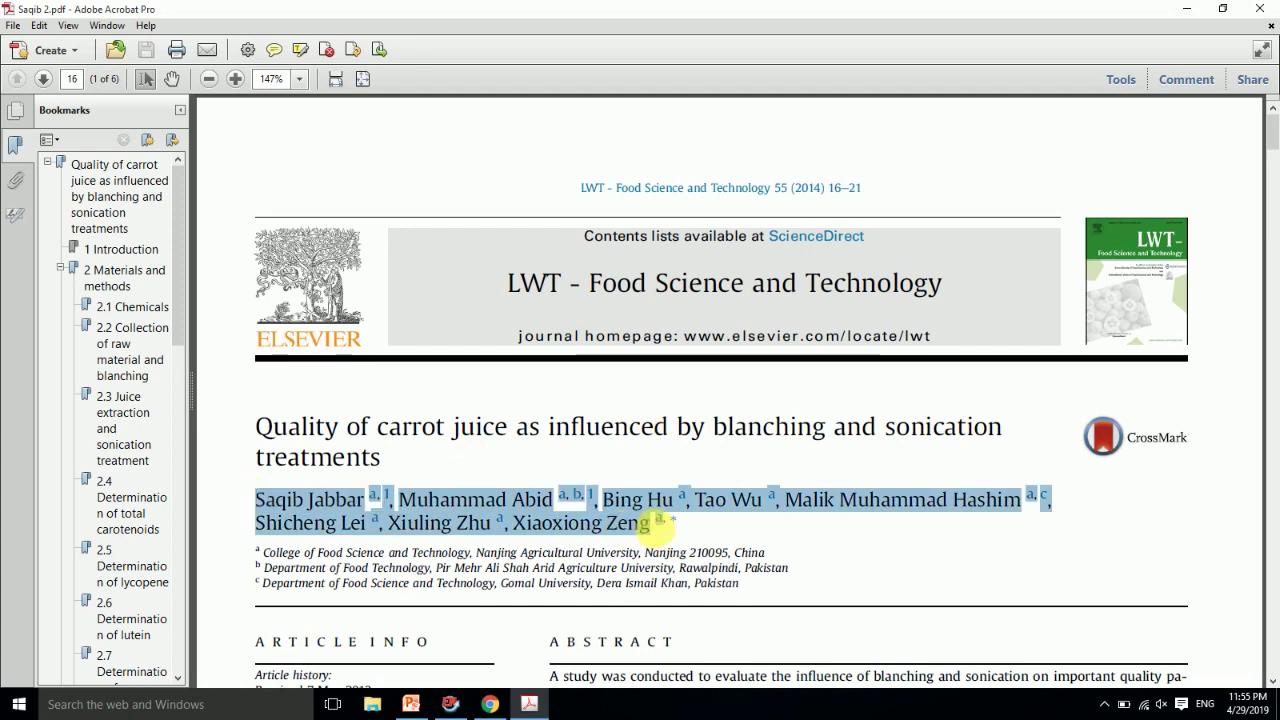
right_click(488, 512)
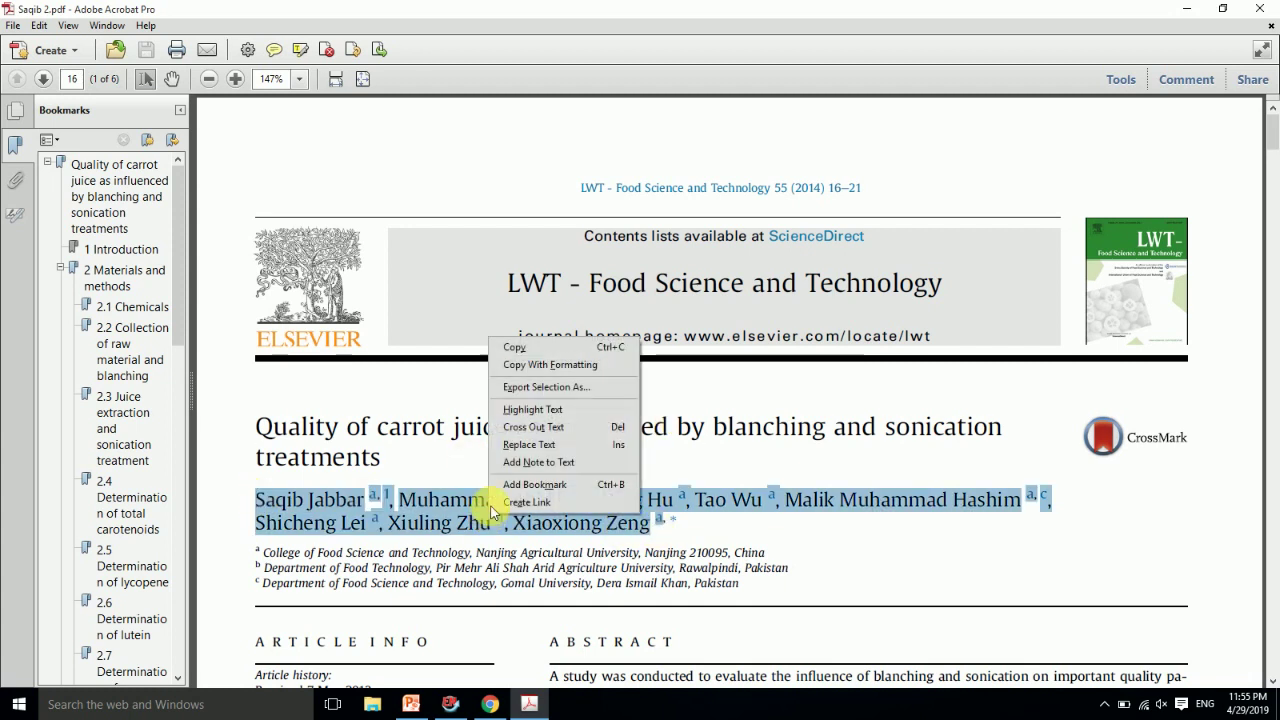
left_click(517, 349)
left_click(450, 704)
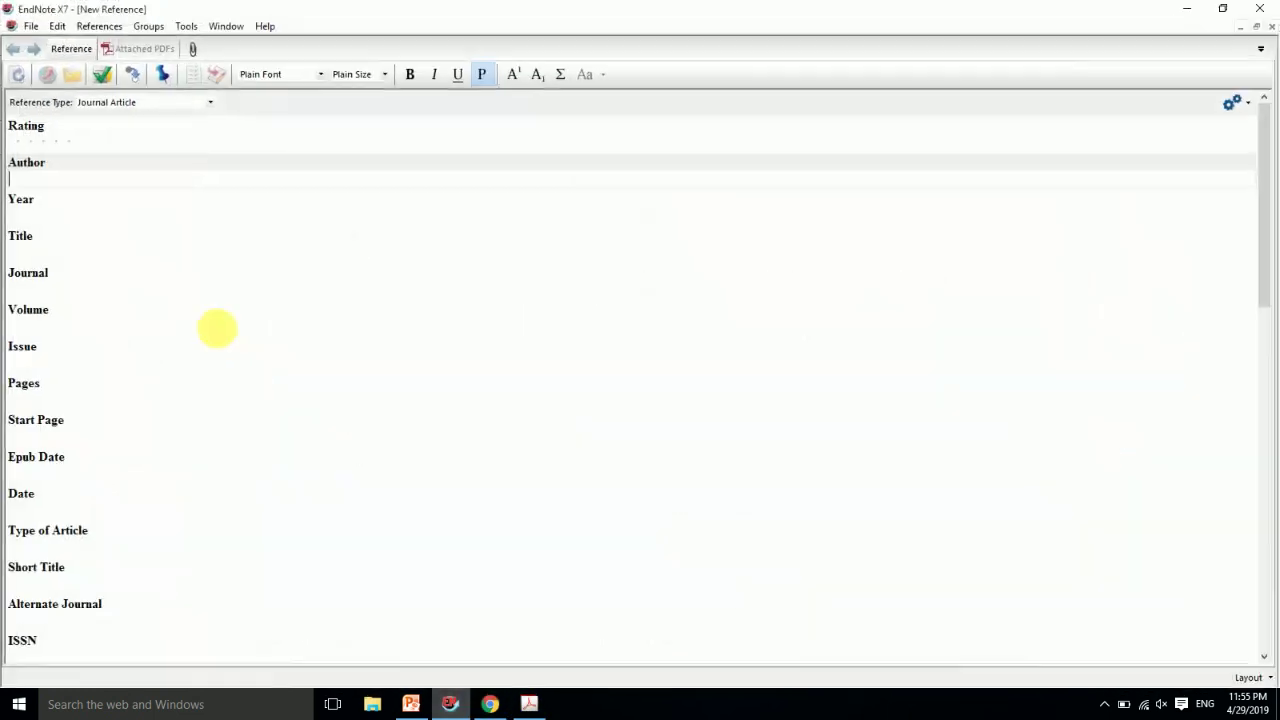
key("ctrl+v")
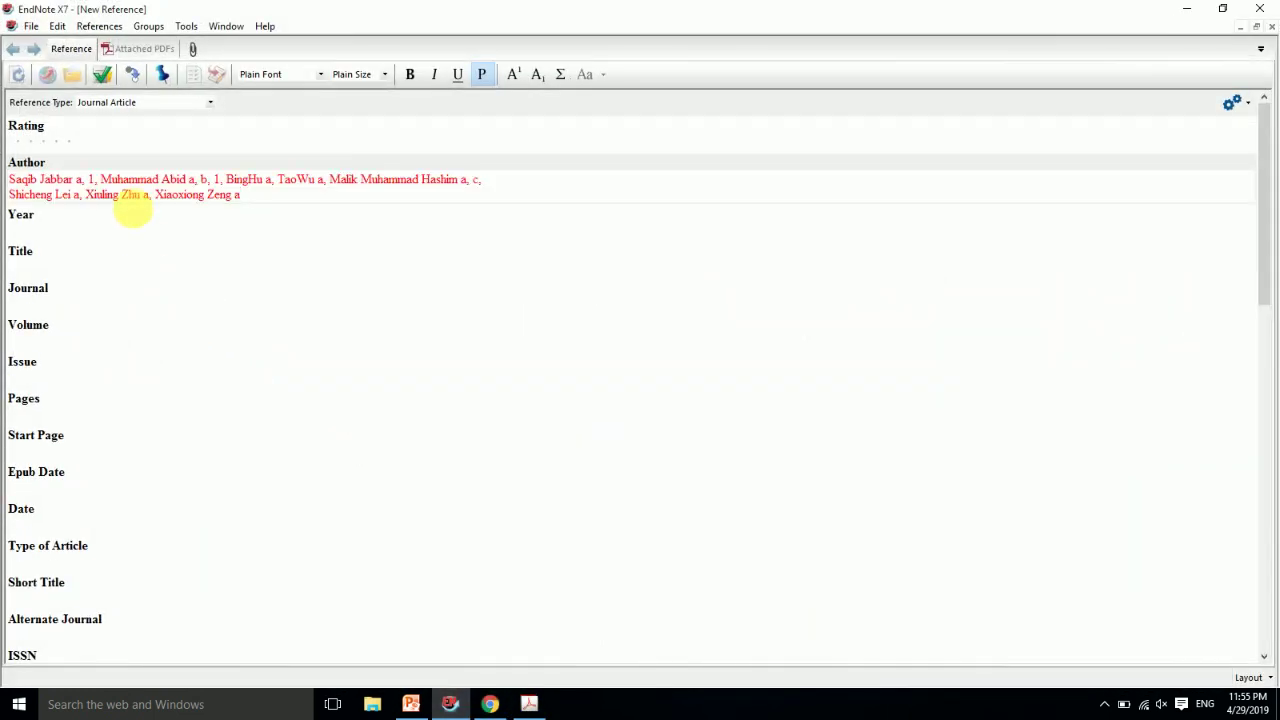
Step: Put the first four authors on separate lines, stripping their affiliation marks
left_click(101, 181)
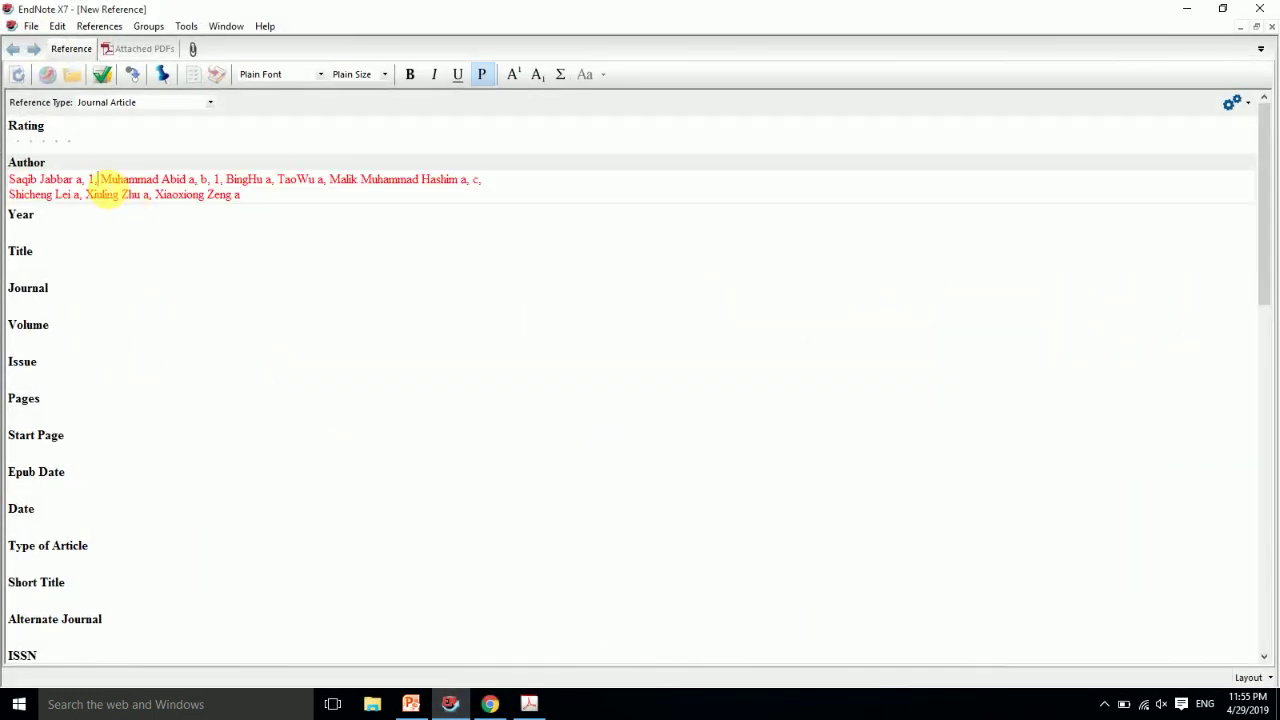
key("BackSpace")
key("BackSpace")
key("BackSpace")
key("BackSpace")
key("BackSpace")
key("BackSpace")
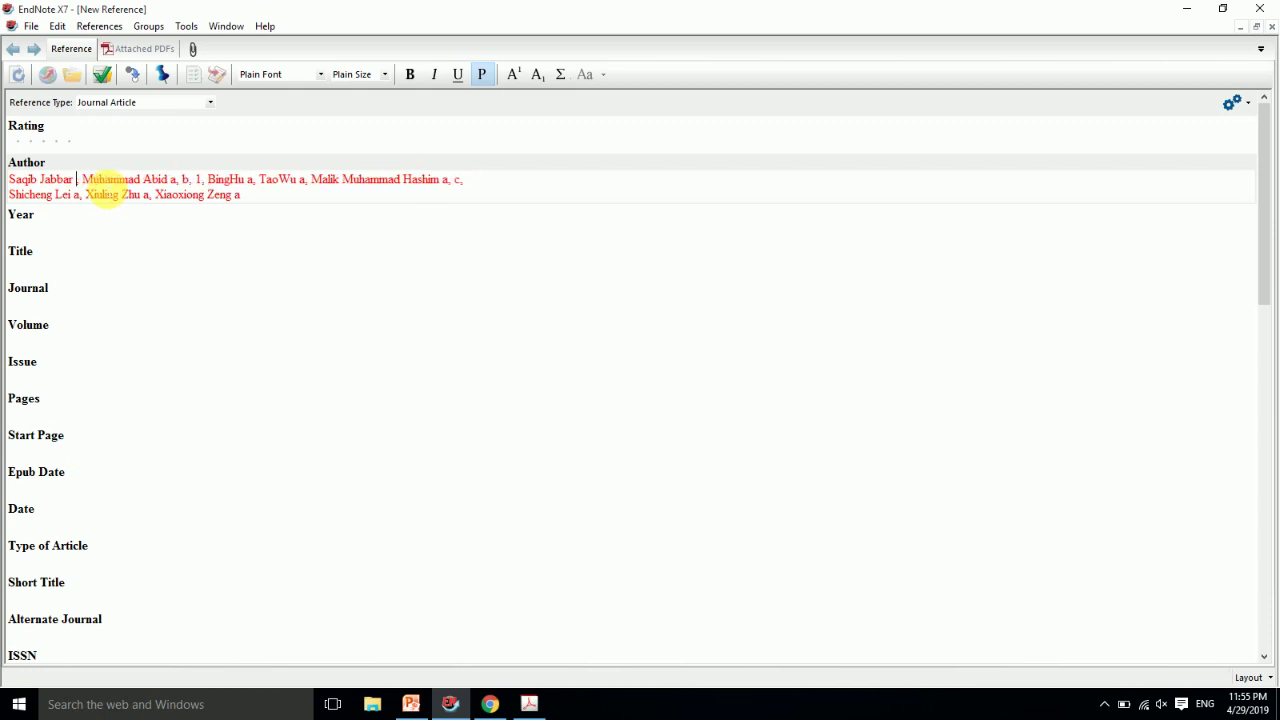
key("BackSpace")
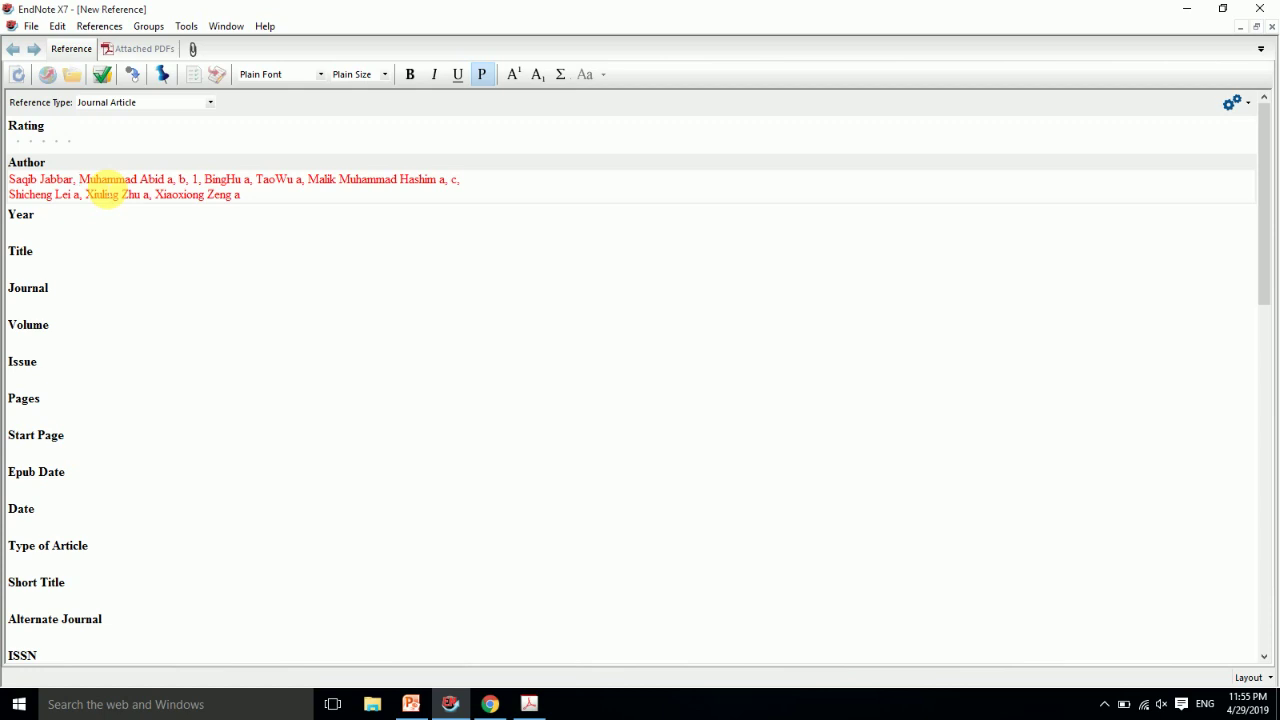
key("Return")
left_click_drag(97, 194, 128, 195)
key("BackSpace")
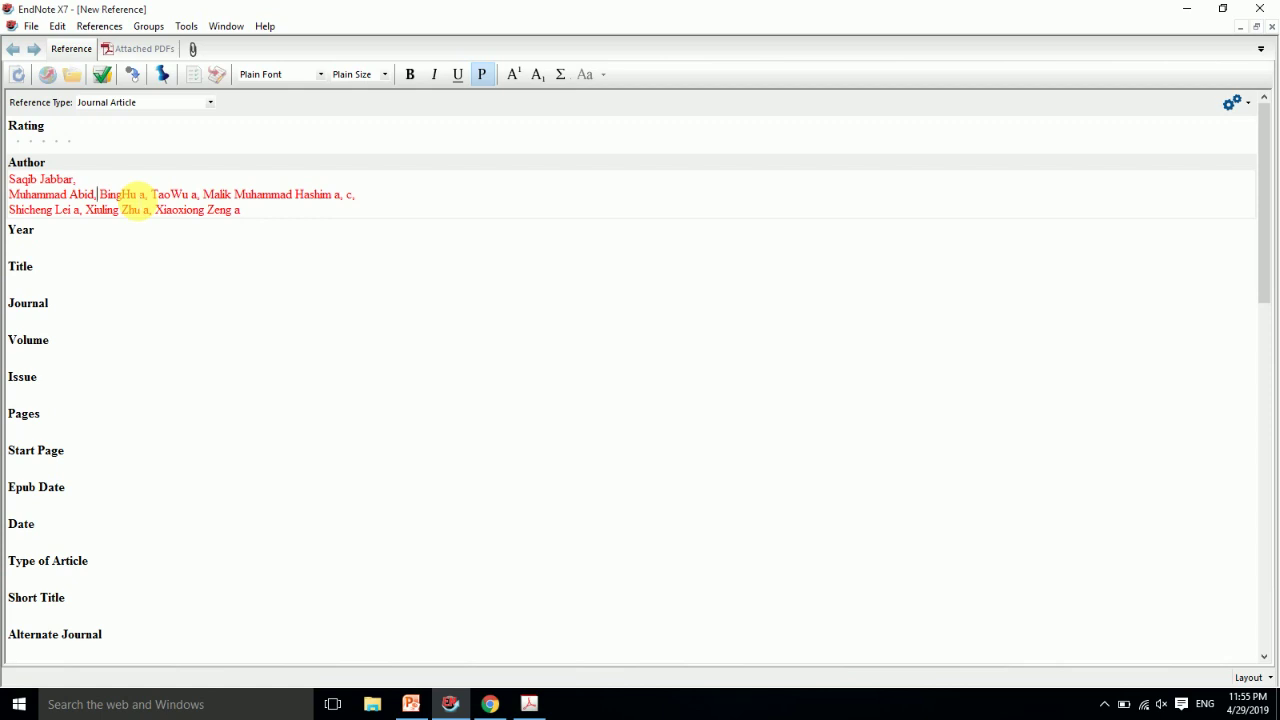
key("Return")
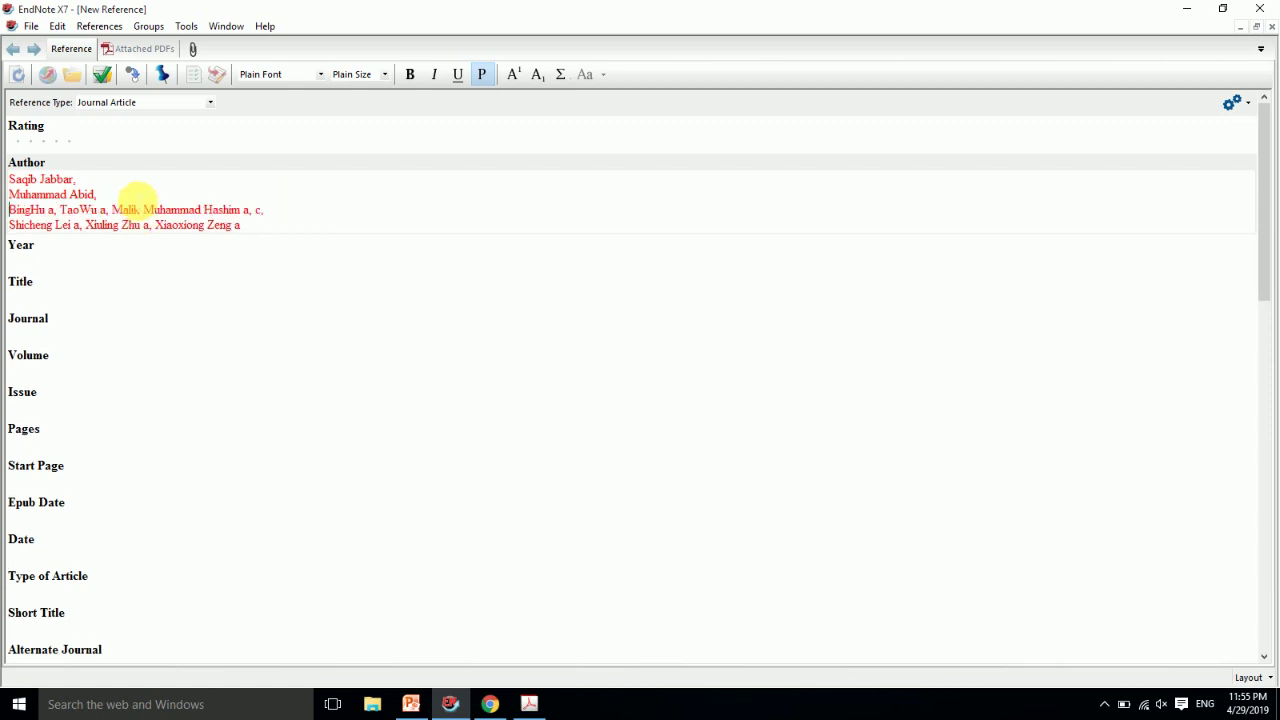
key("BackSpace")
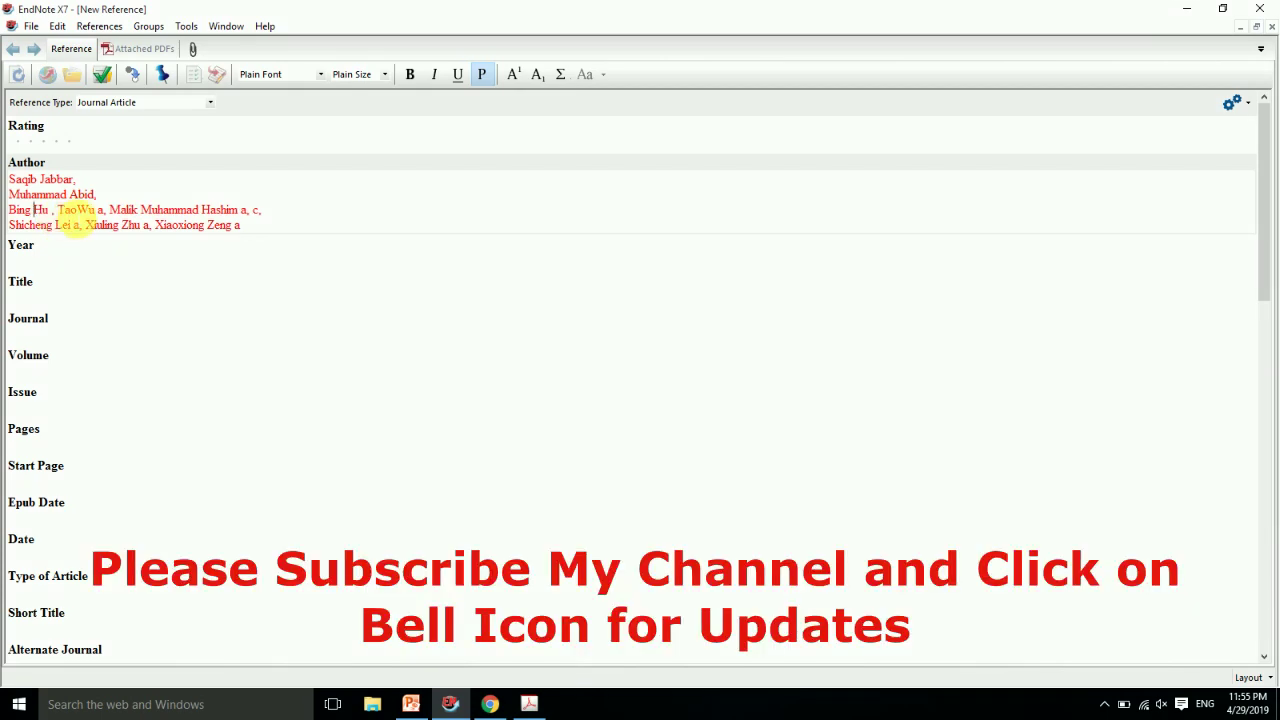
key("Return")
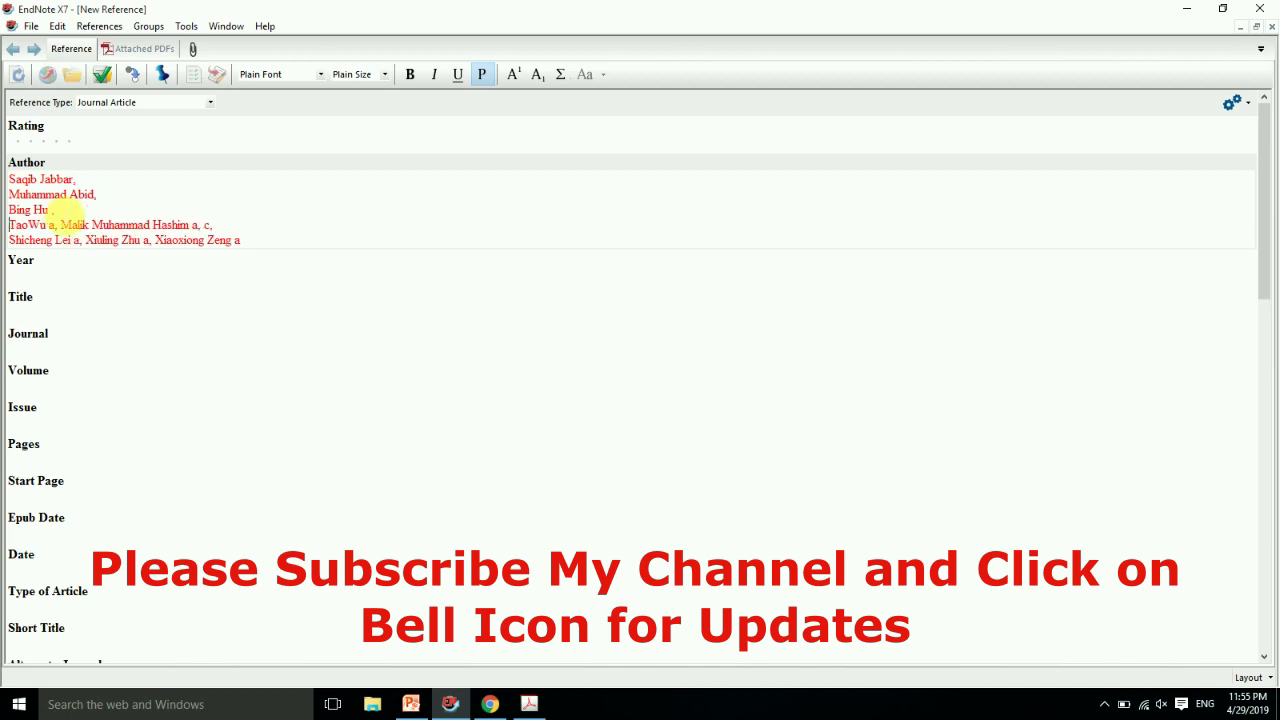
left_click(56, 226)
key("BackSpace")
key("BackSpace")
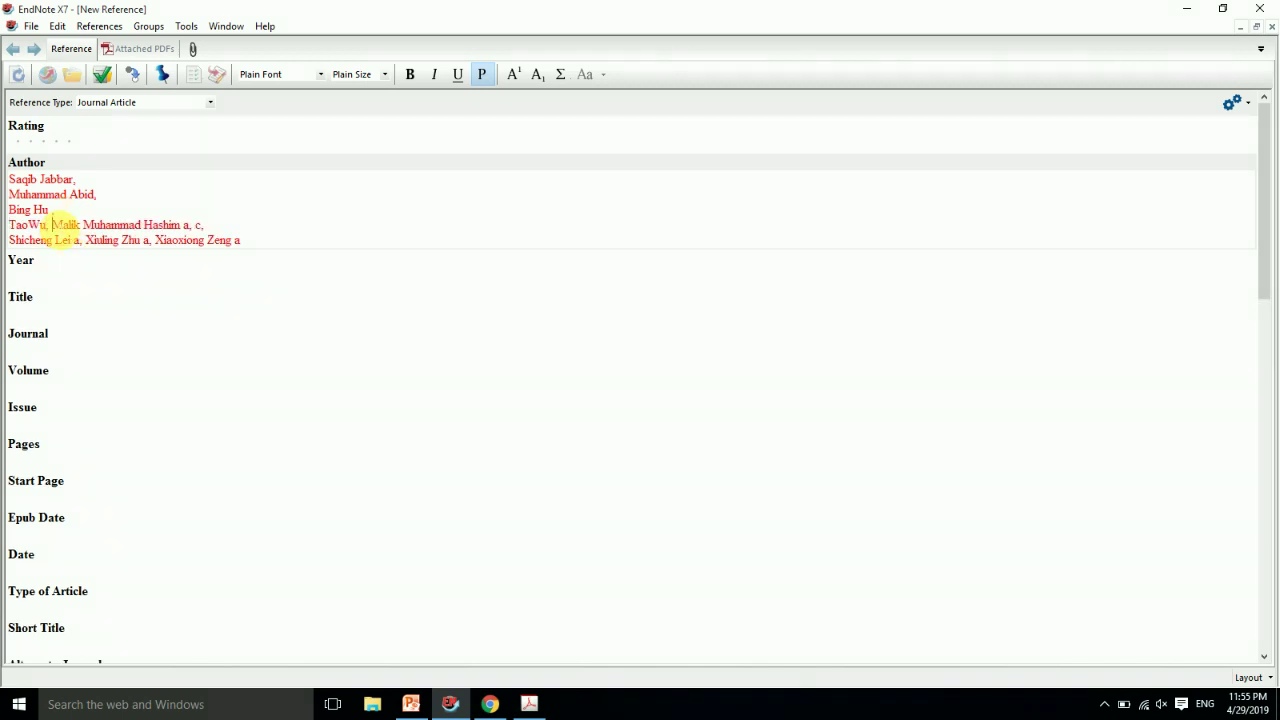
Step: Place the remaining four authors on their own lines without affiliation letters
key("Return")
left_click(147, 241)
left_click_drag(147, 241, 160, 243)
key("Delete")
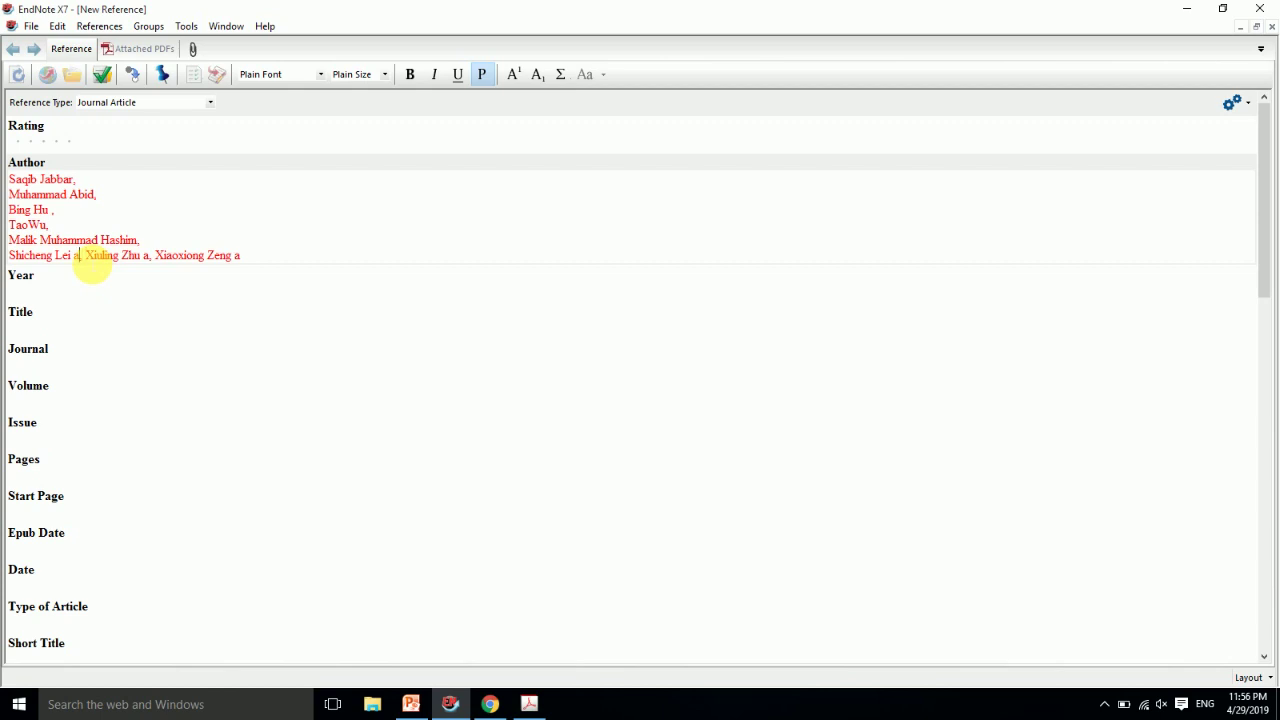
key("BackSpace")
key("BackSpace")
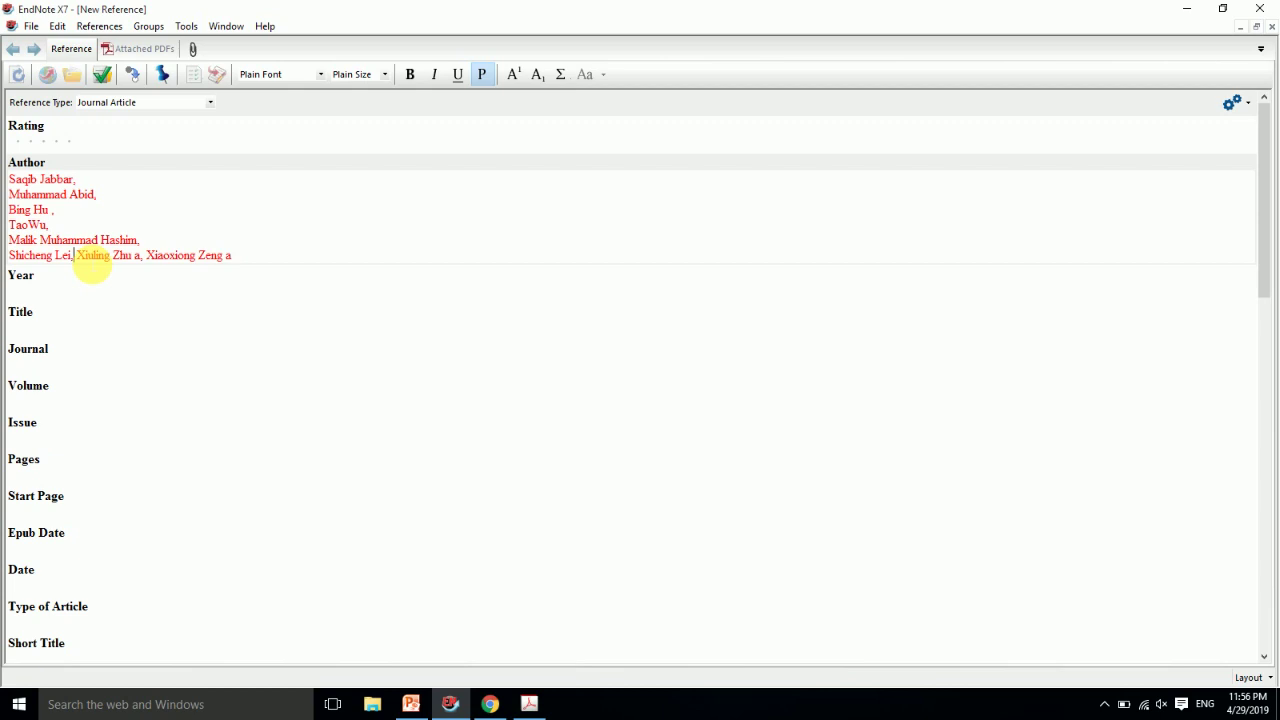
key("Return")
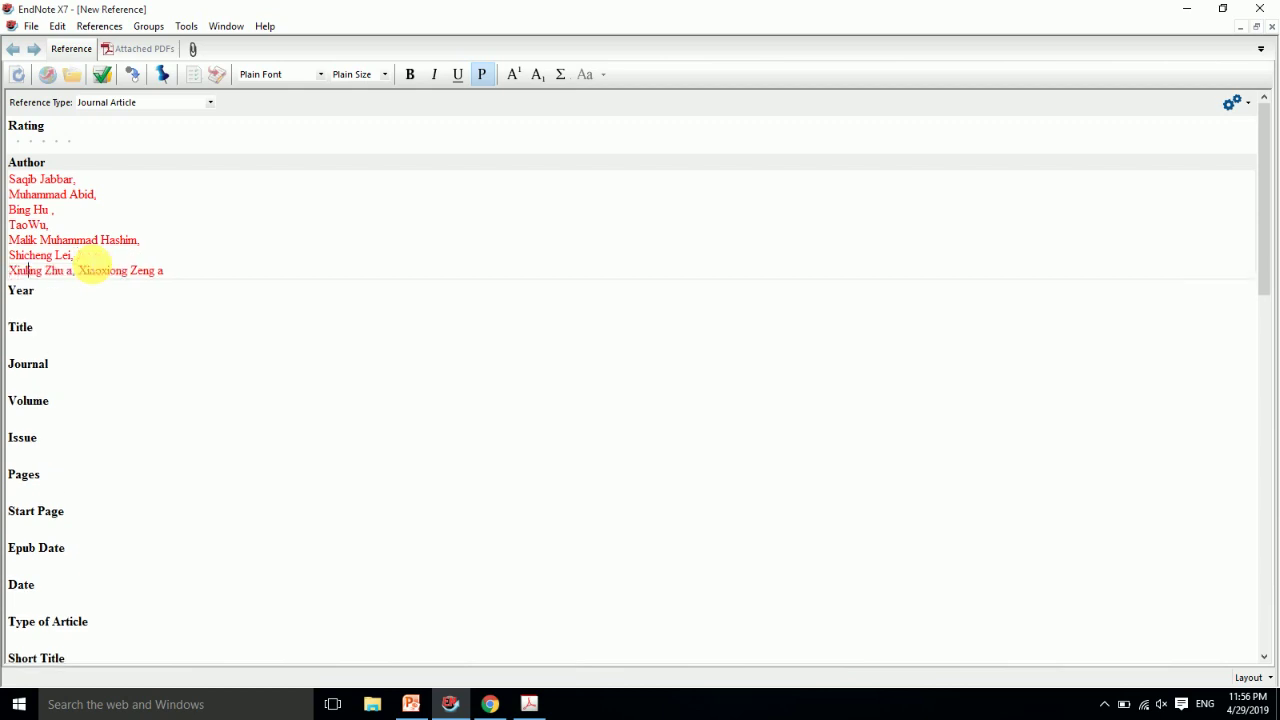
key("BackSpace")
key("BackSpace")
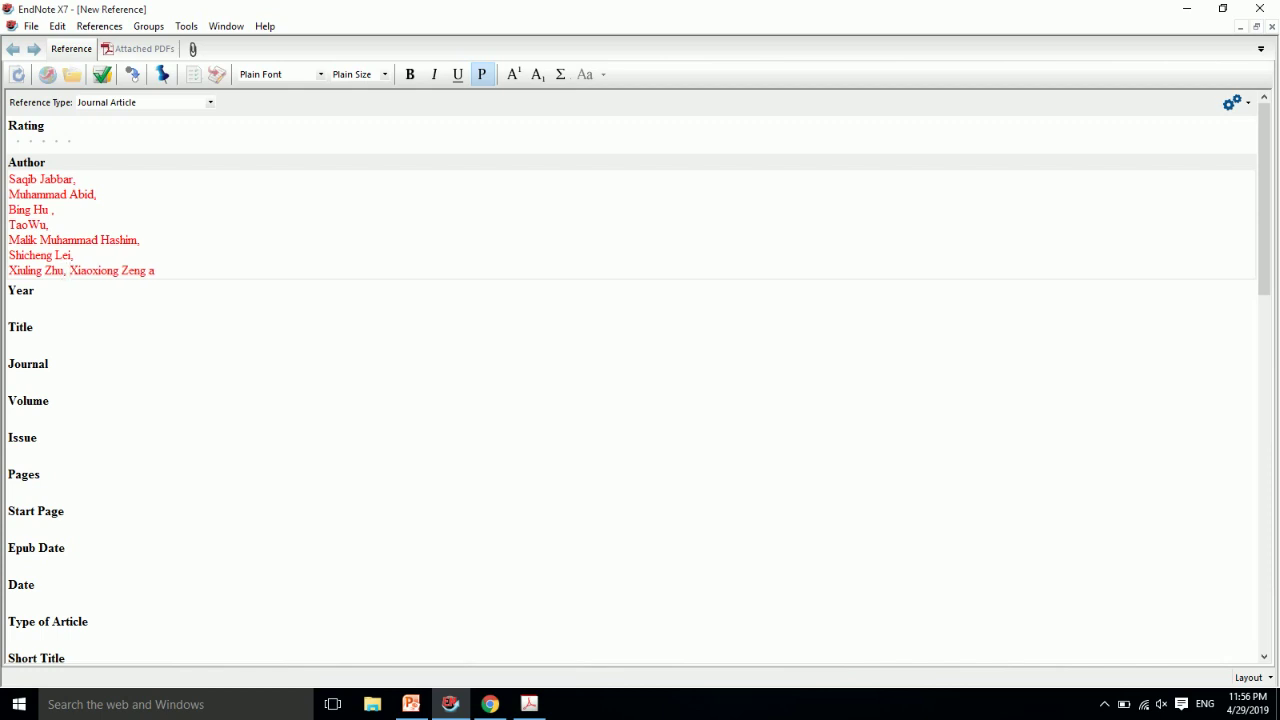
key("Return")
left_click(103, 287)
key("BackSpace")
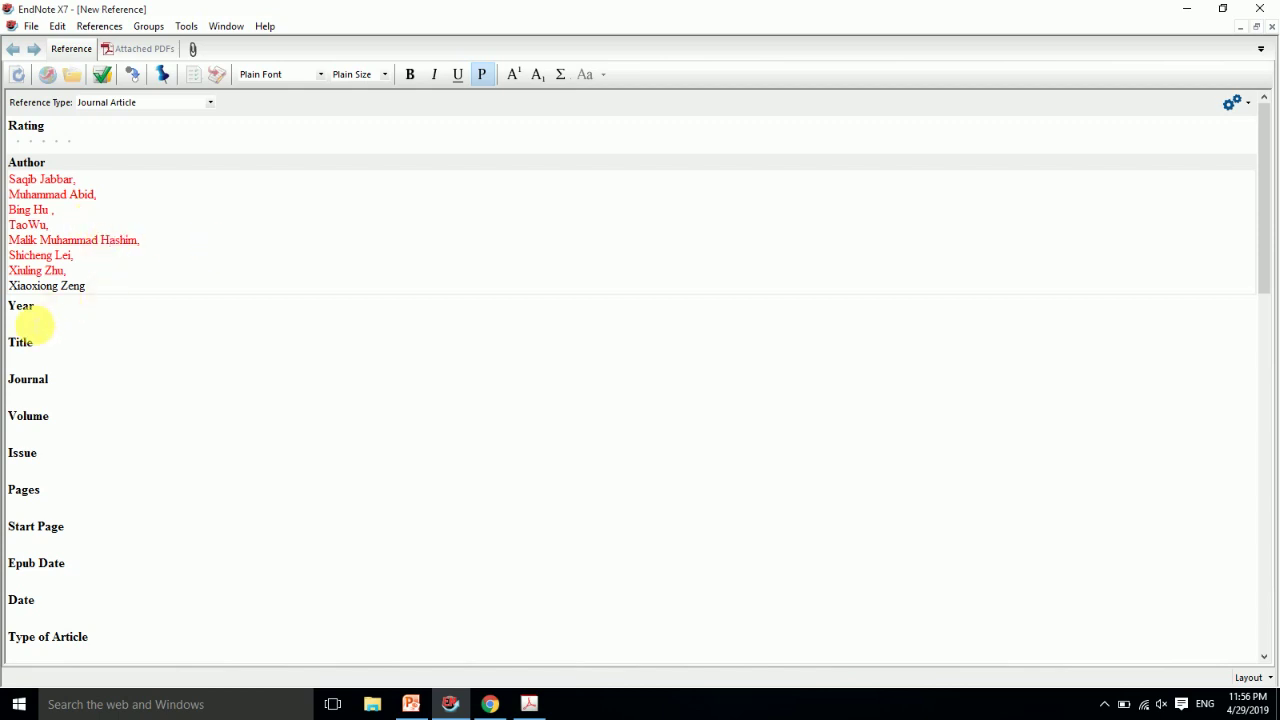
left_click(42, 323)
left_click(529, 704)
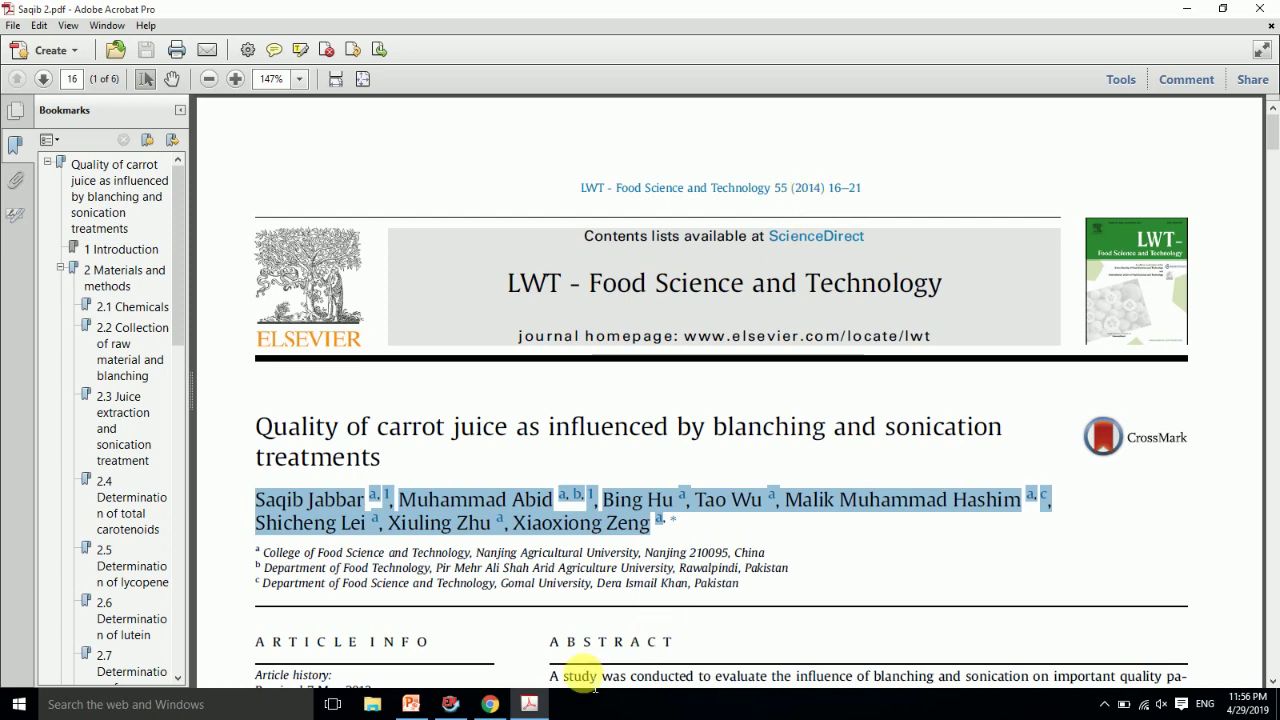
Step: Copy the title 'Quality of carrot juice as influenced by blanching and sonication treatments' into Title, on one line
left_click(529, 702)
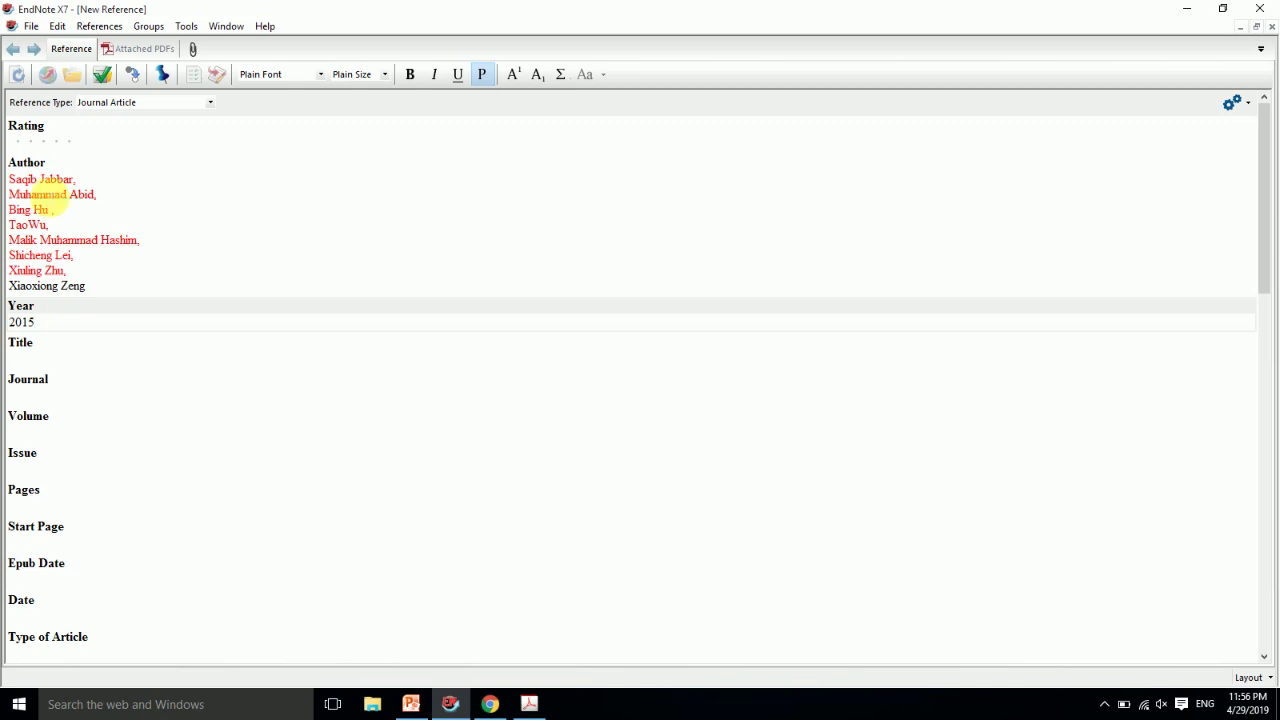
left_click(28, 358)
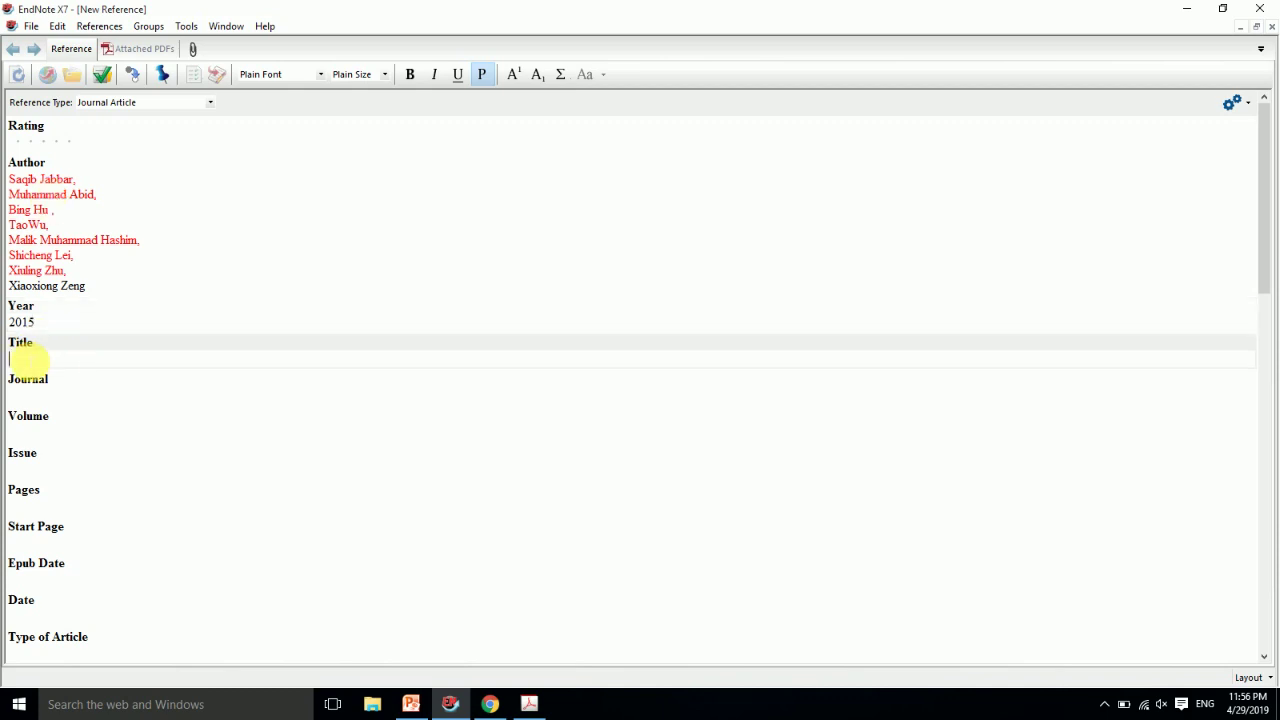
left_click(529, 704)
left_click_drag(257, 431, 378, 458)
right_click(323, 431)
left_click(340, 443)
left_click(450, 704)
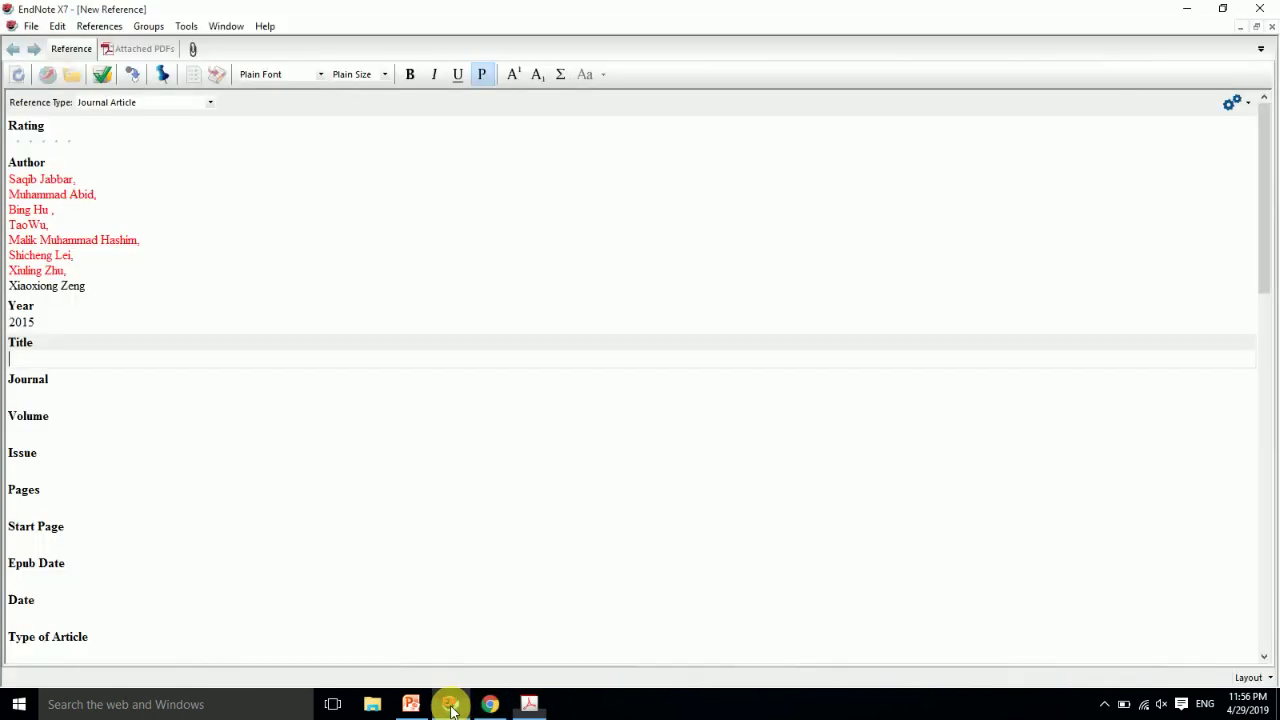
left_click(40, 343)
key("ctrl+v")
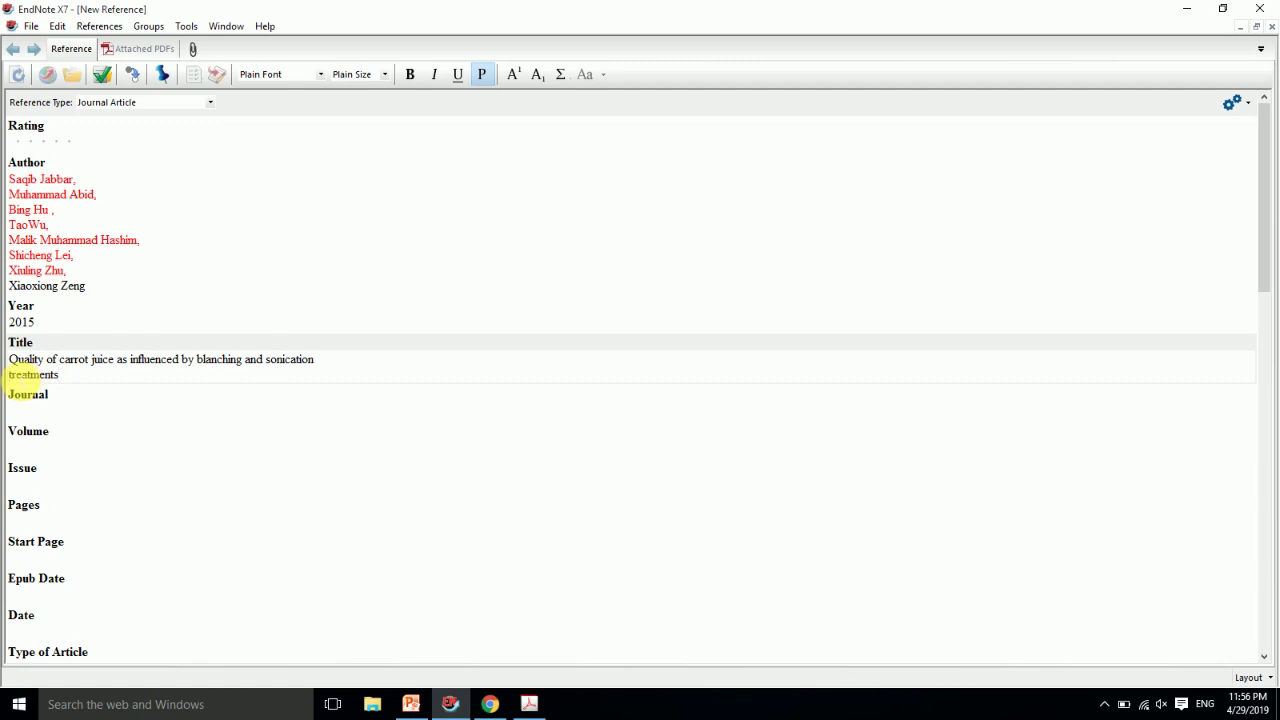
key("BackSpace")
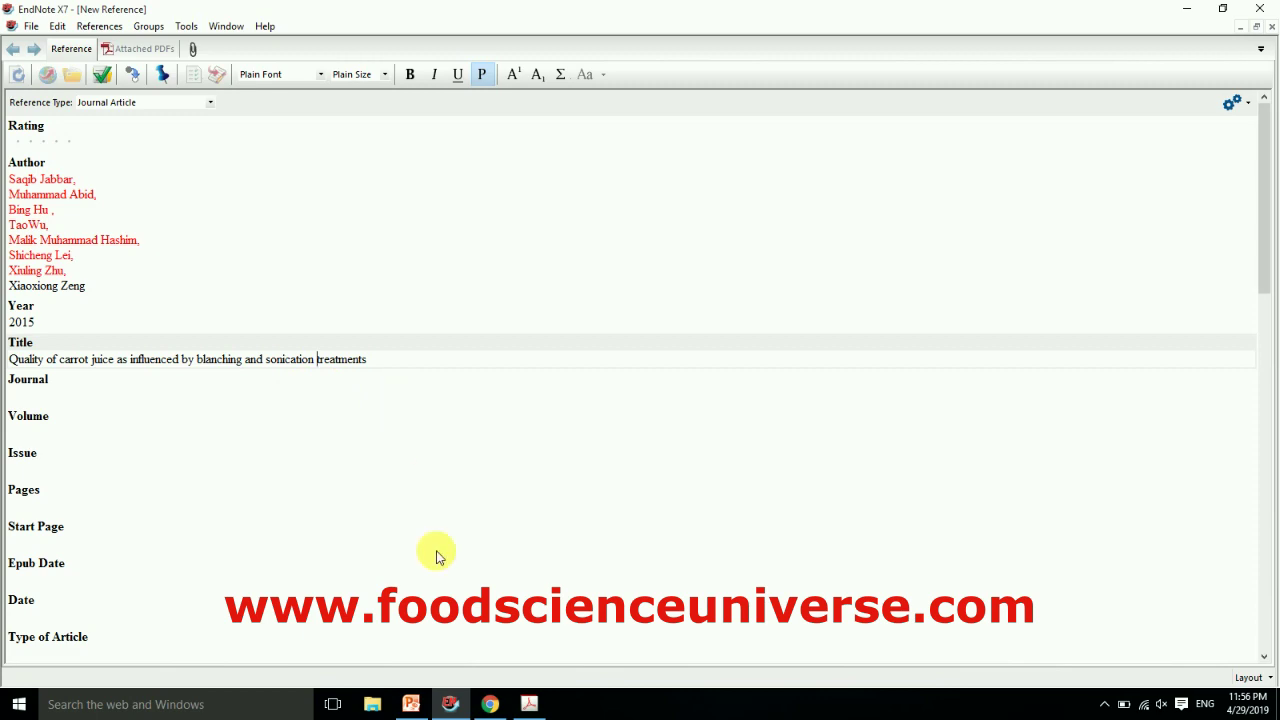
left_click(526, 704)
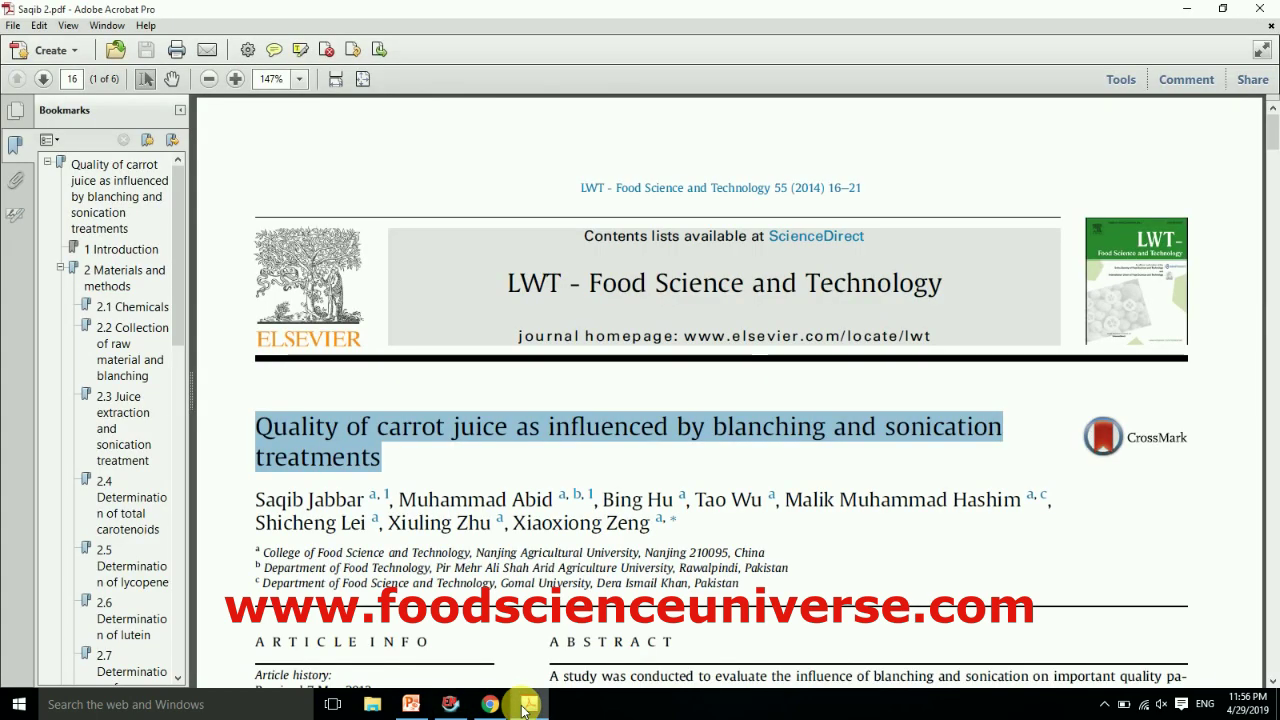
Step: Copy 'LWT - Food Science and Technology' from the PDF header into the Journal field
left_click(526, 704)
left_click(36, 412)
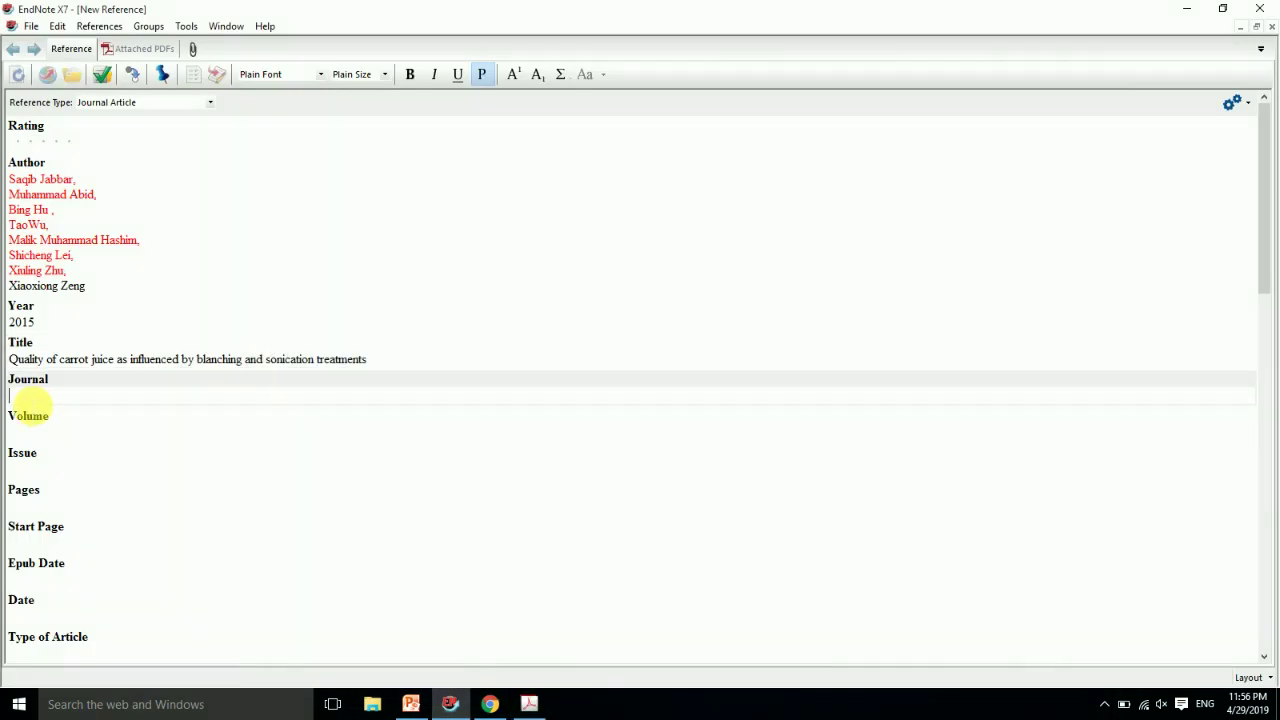
left_click(529, 704)
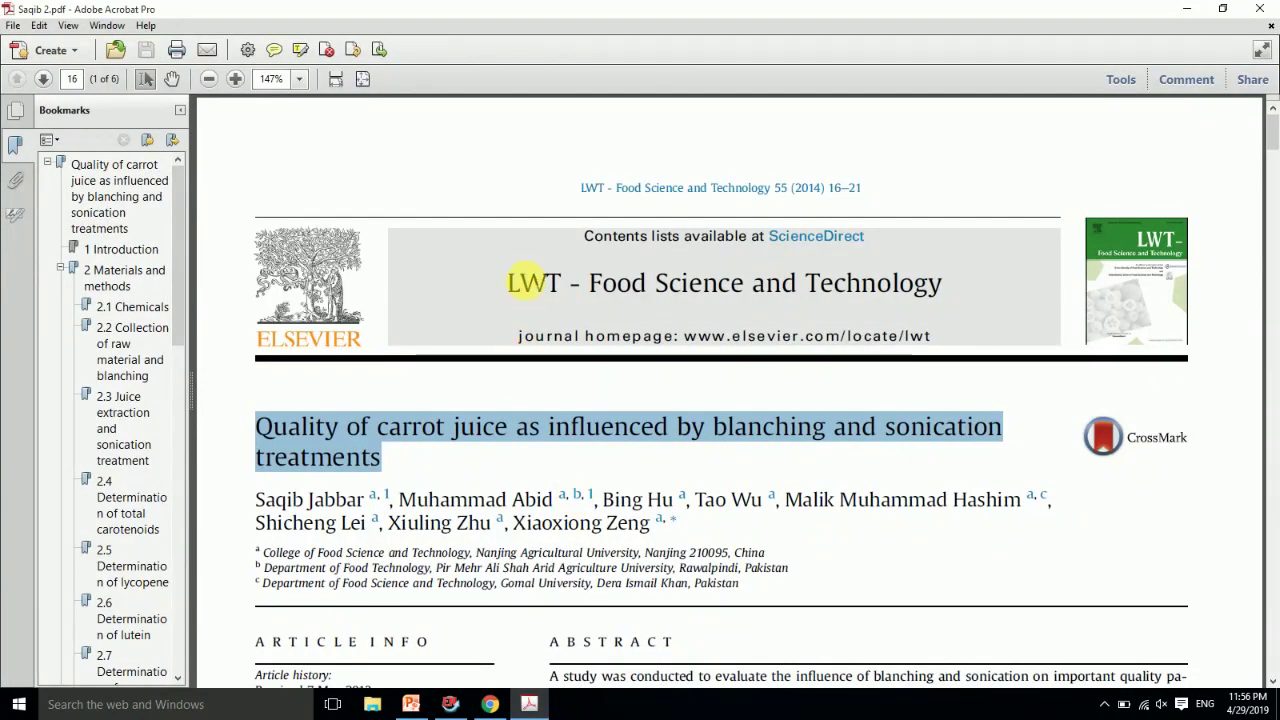
left_click_drag(515, 283, 810, 305)
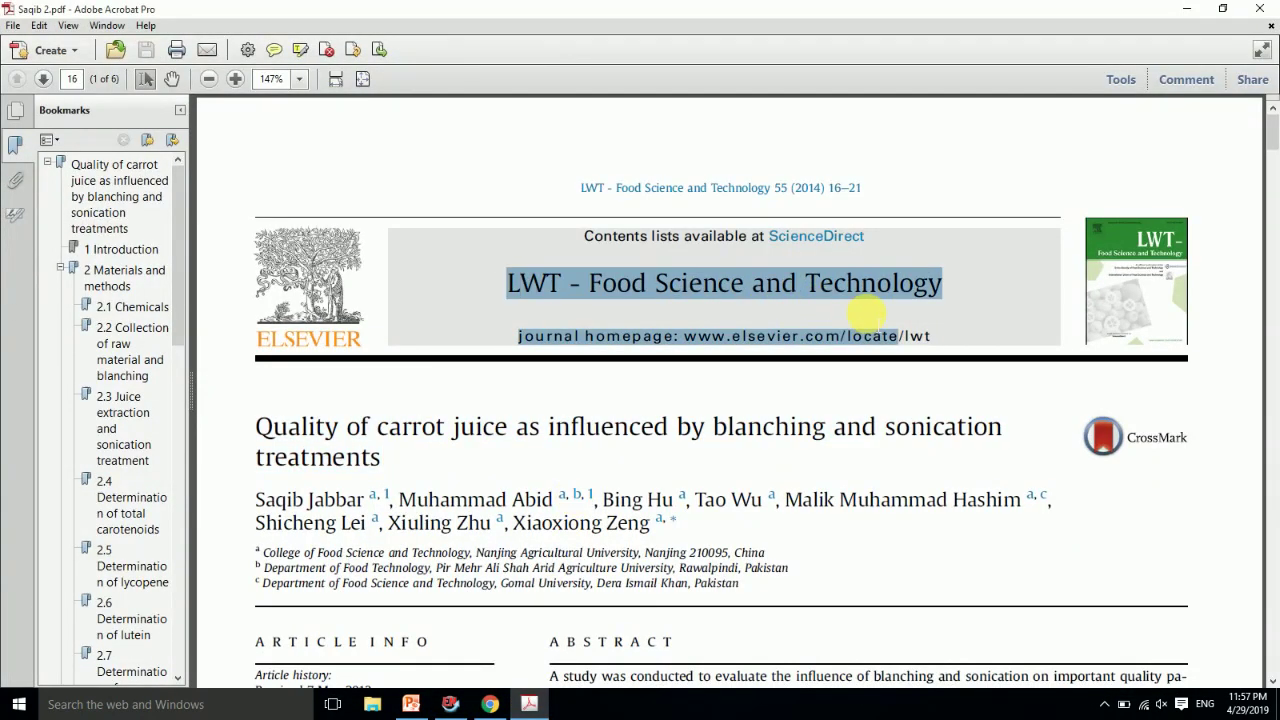
double_click(815, 297)
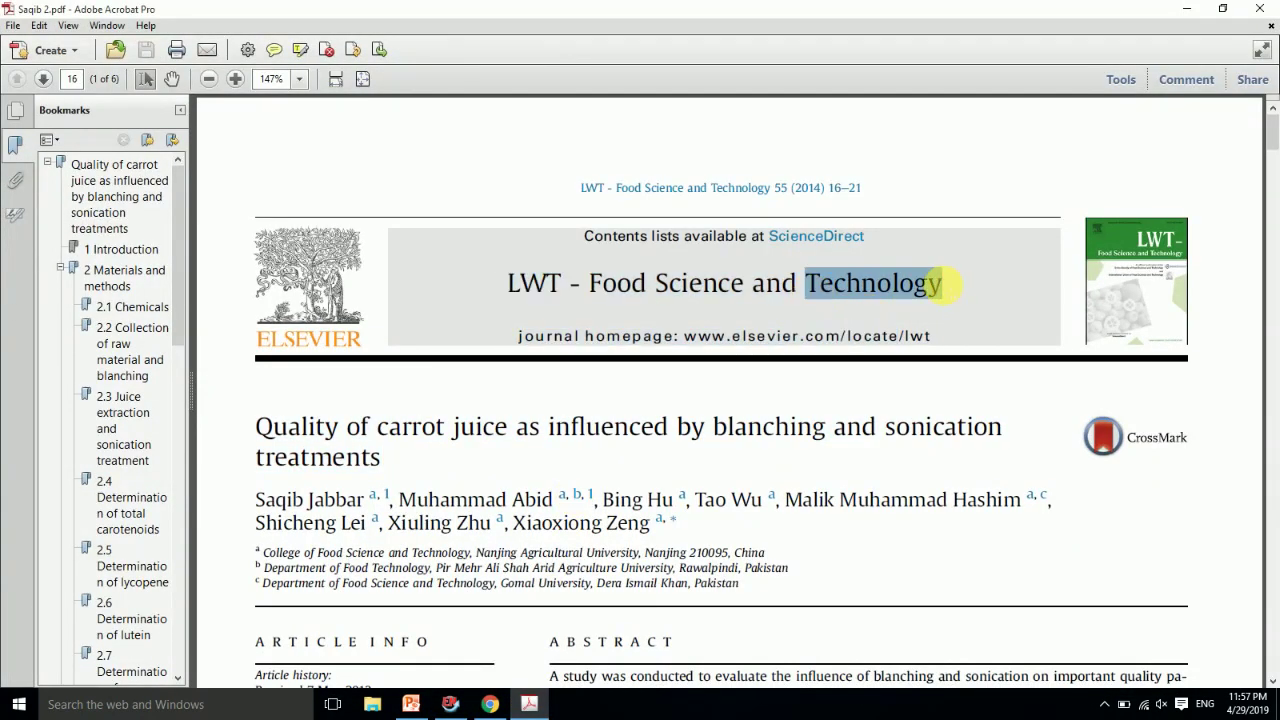
left_click_drag(943, 285, 945, 285)
left_click_drag(508, 283, 909, 283)
right_click(858, 289)
left_click(858, 289)
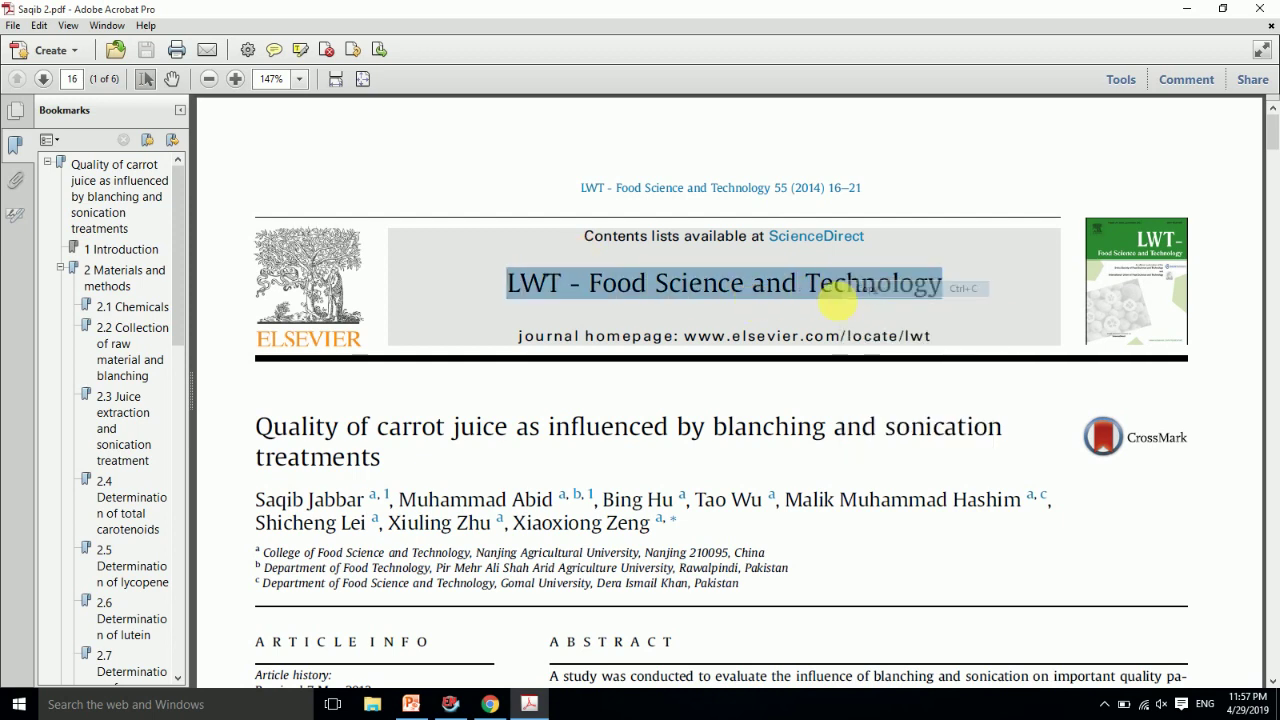
left_click(450, 704)
key("ctrl+v")
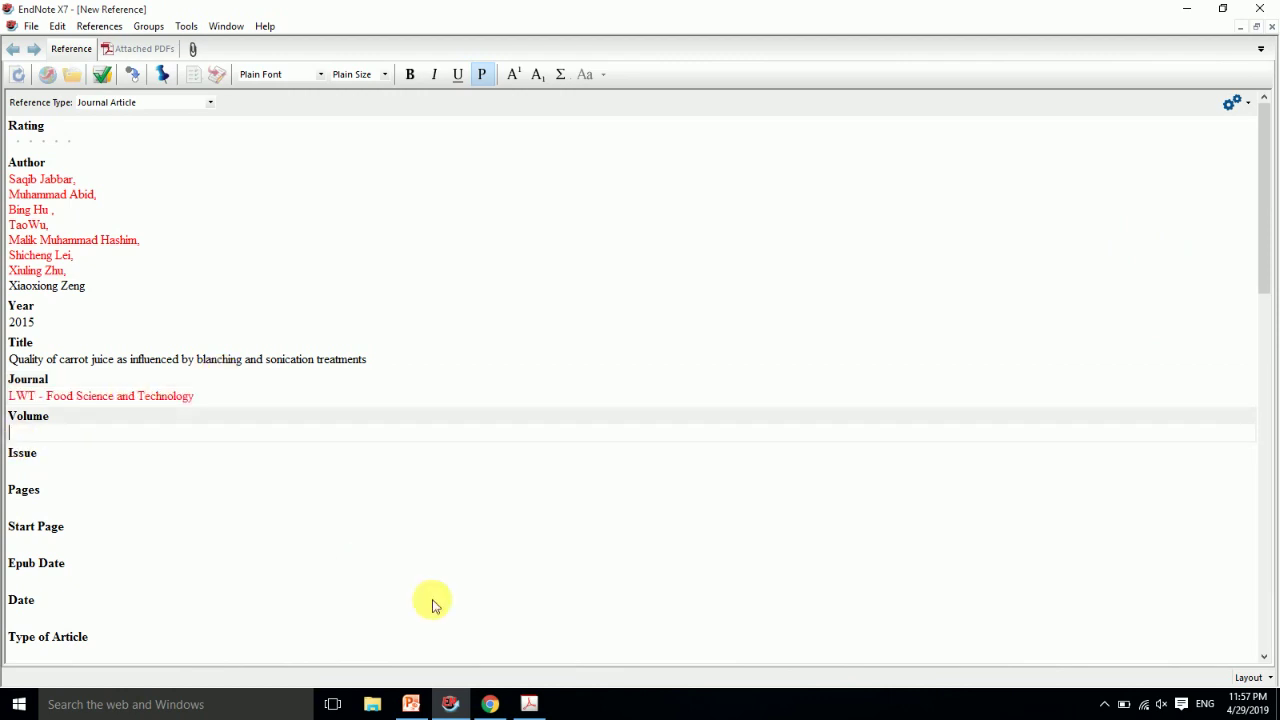
left_click(529, 704)
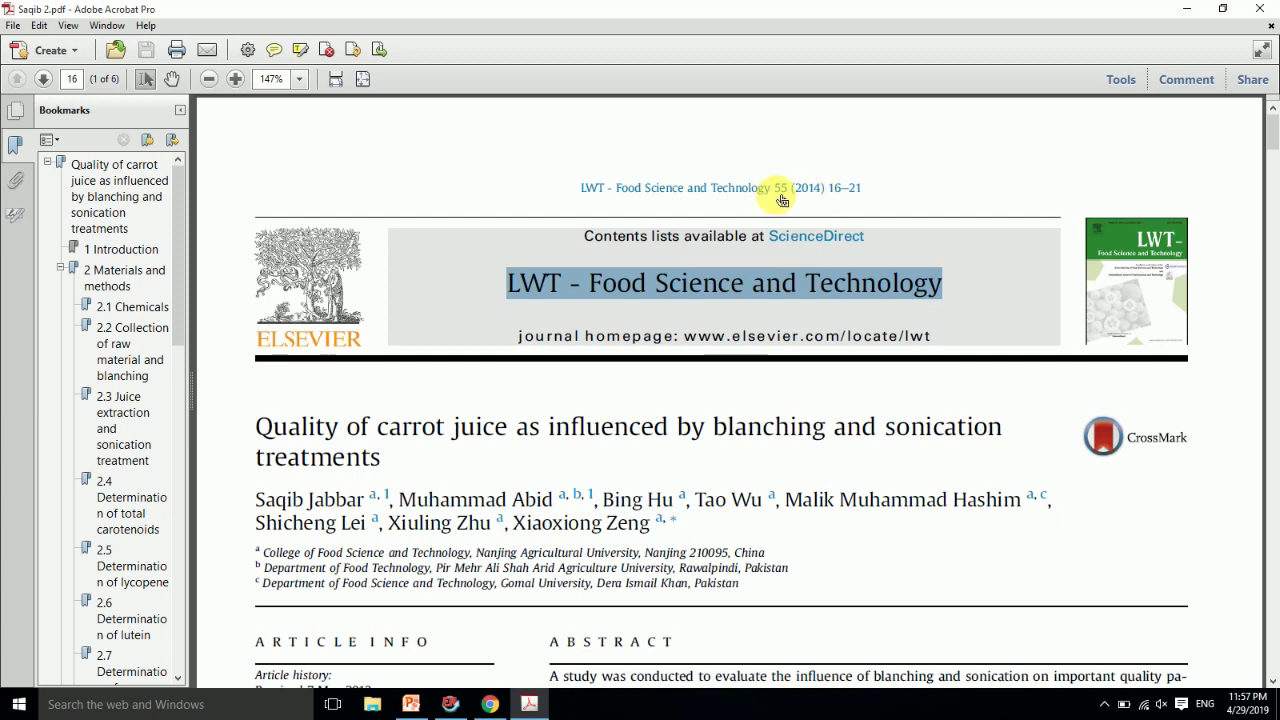
left_click(450, 704)
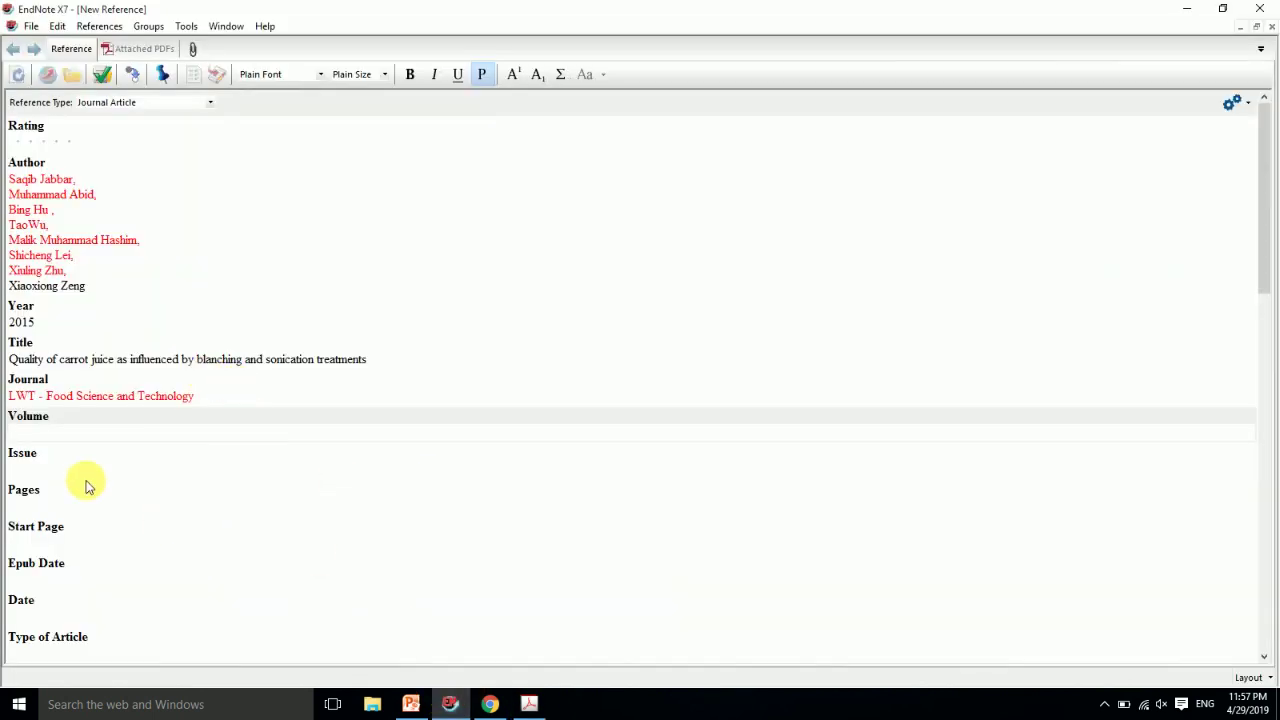
Step: Enter Volume 55 and Pages 16-21, then close the reference window to save it
type("55")
left_click(26, 474)
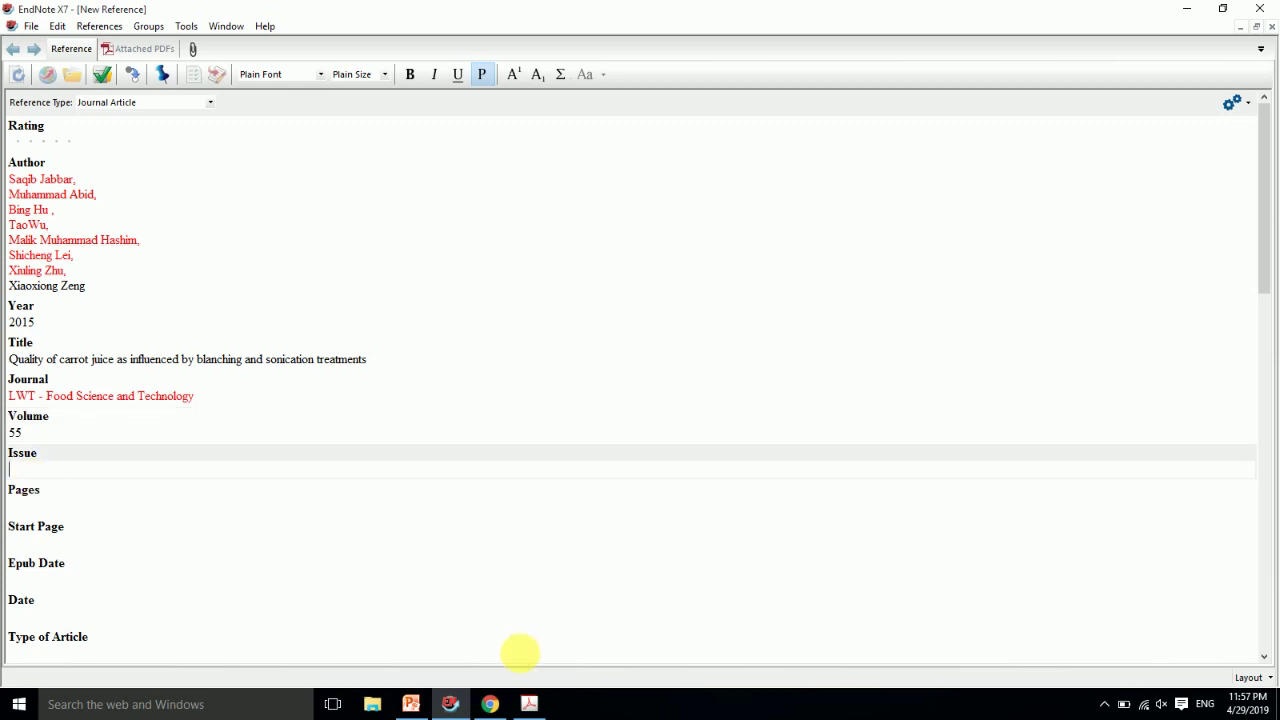
left_click(529, 704)
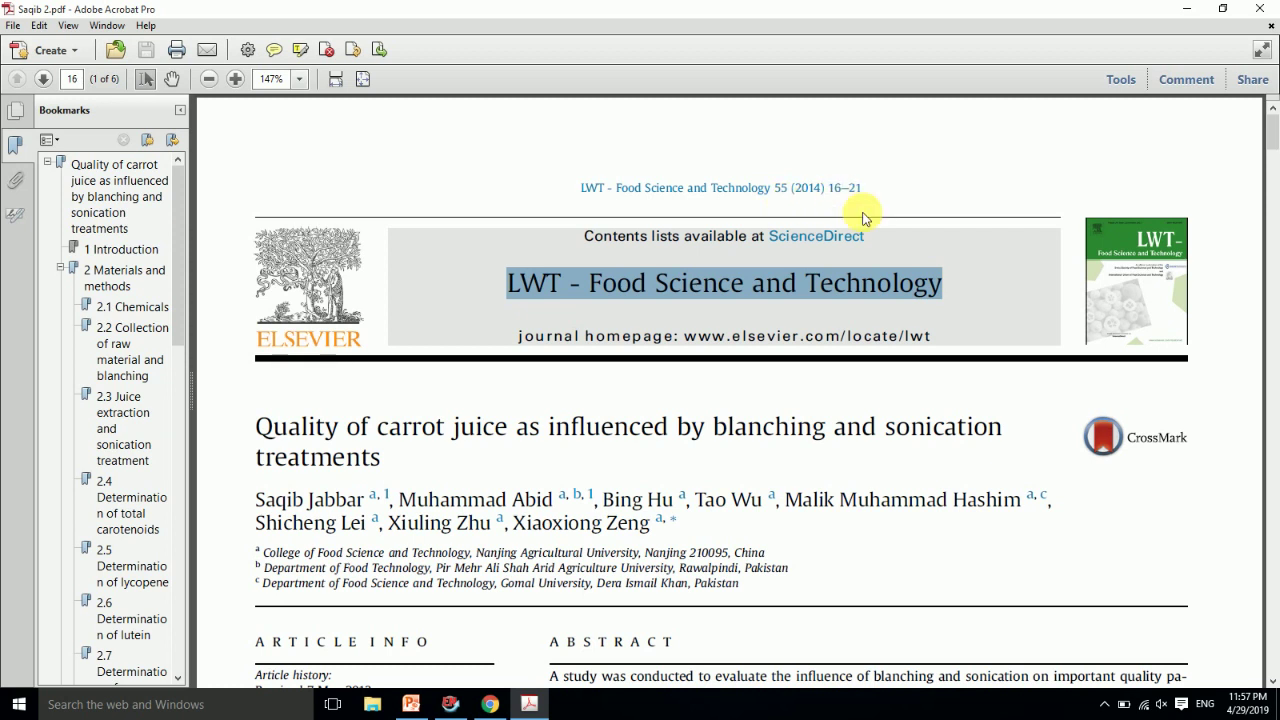
left_click(450, 704)
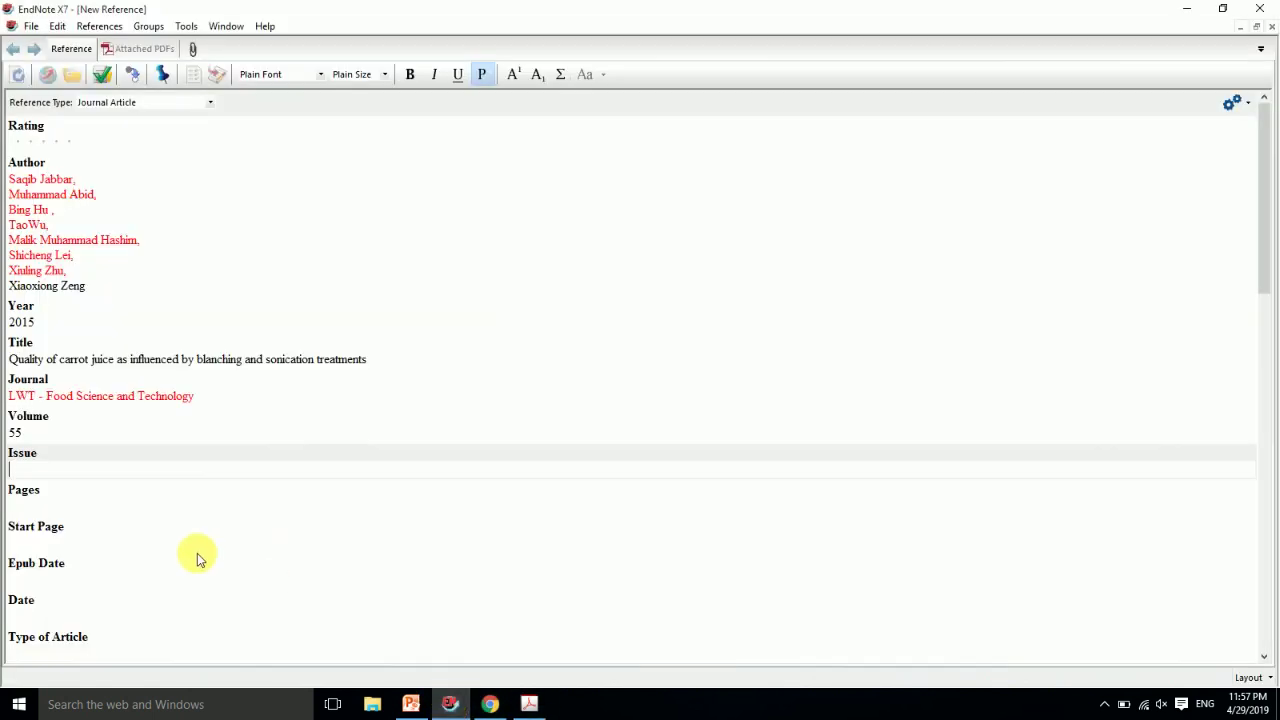
left_click(40, 508)
type("16-21")
key("Tab")
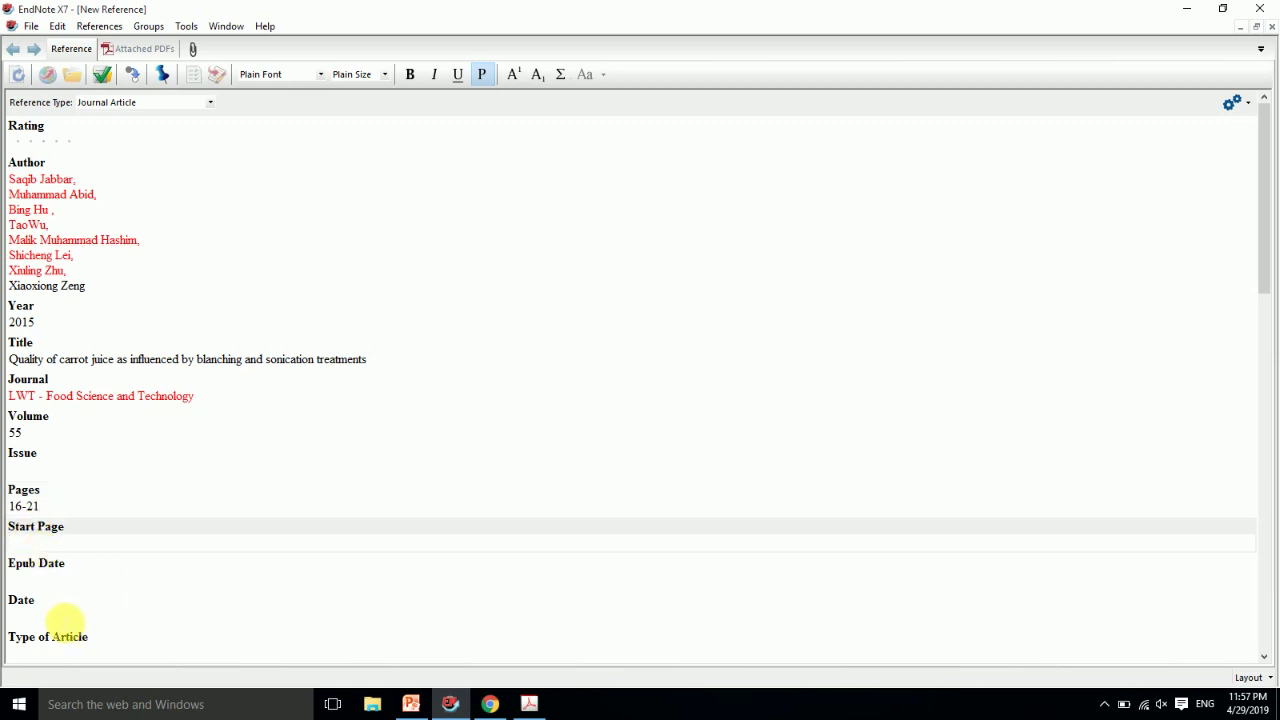
left_click_drag(1260, 266, 1234, 294)
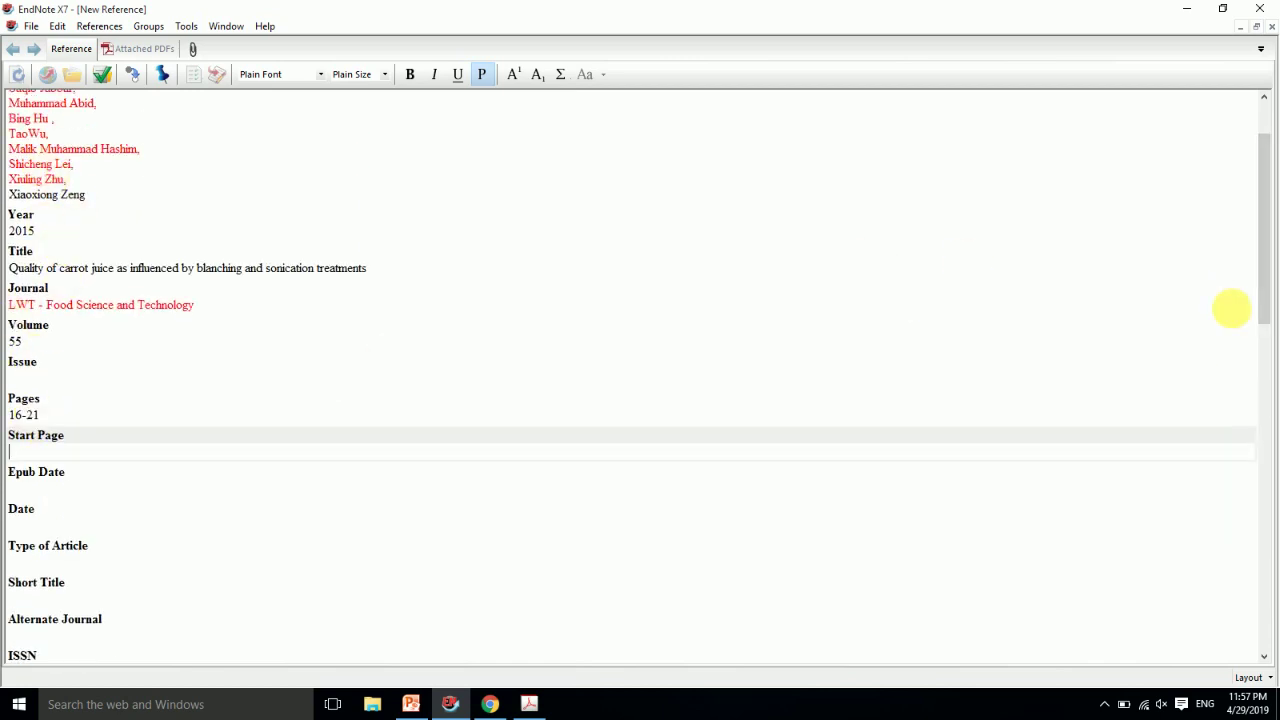
left_click_drag(1265, 311, 1260, 86)
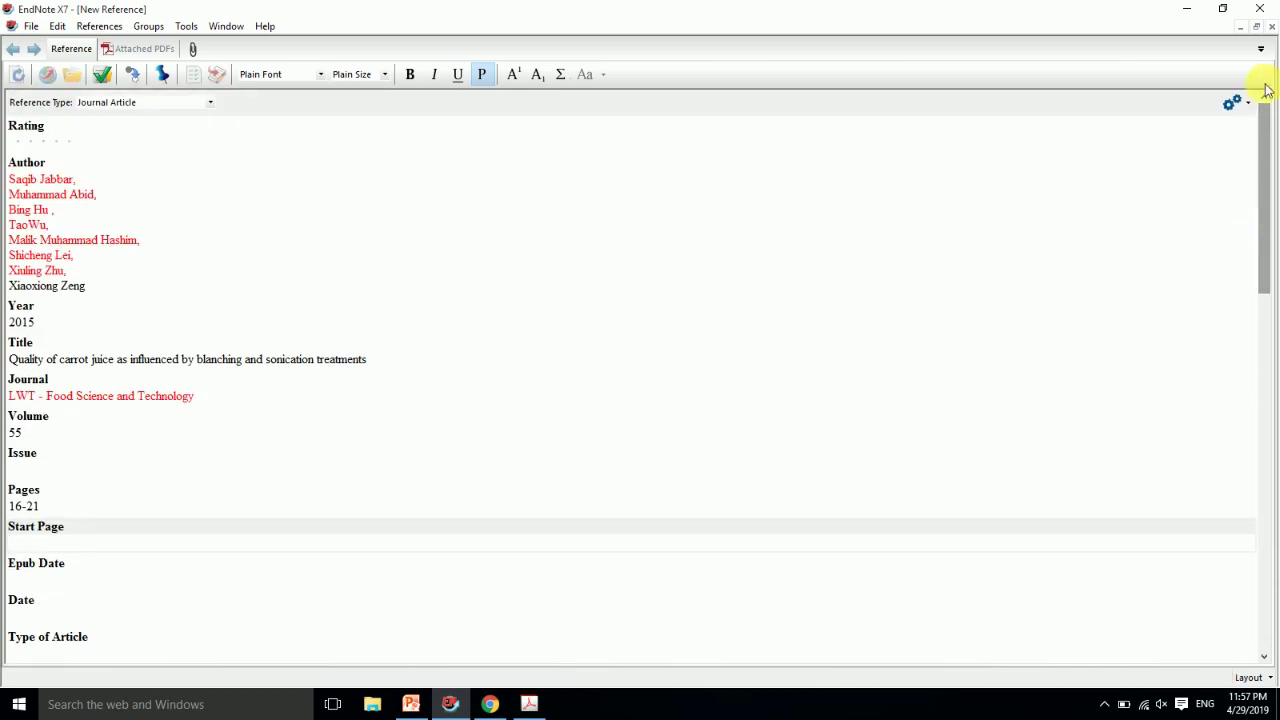
left_click(1271, 28)
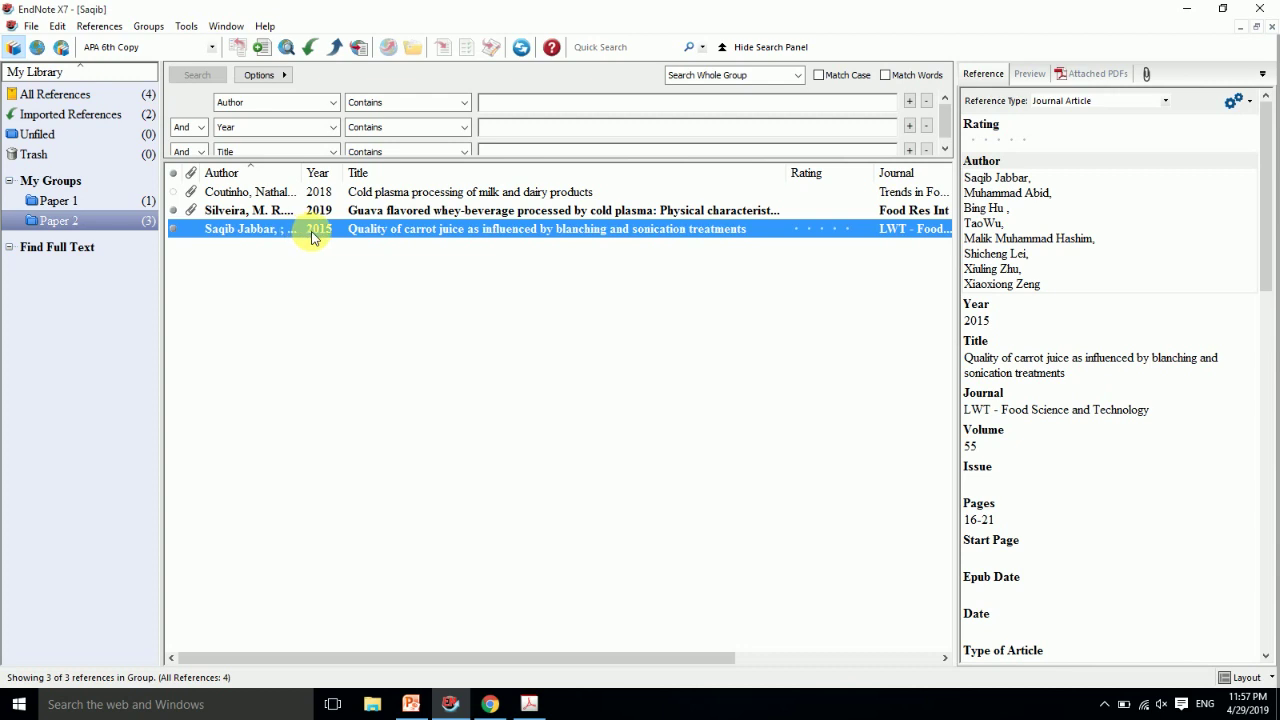
Step: Add the carrot juice reference to the Paper 1 group and view Paper 1's references
left_click_drag(320, 235, 100, 210)
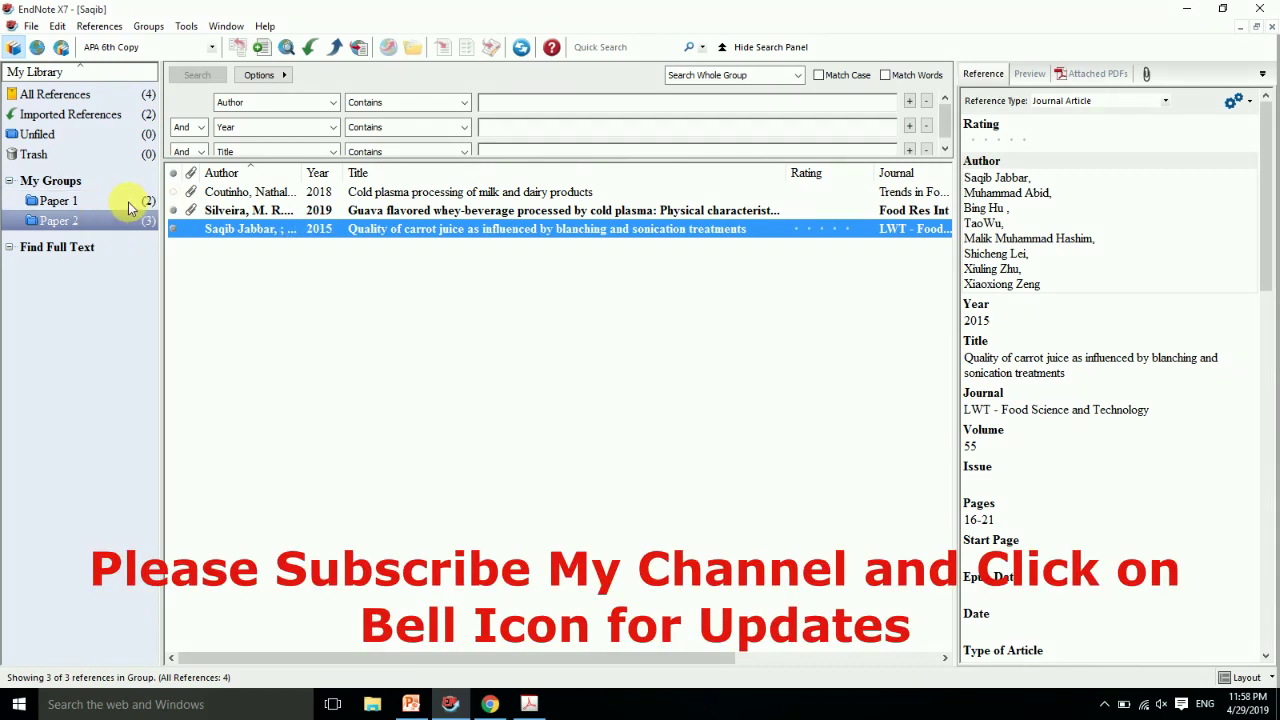
left_click(145, 201)
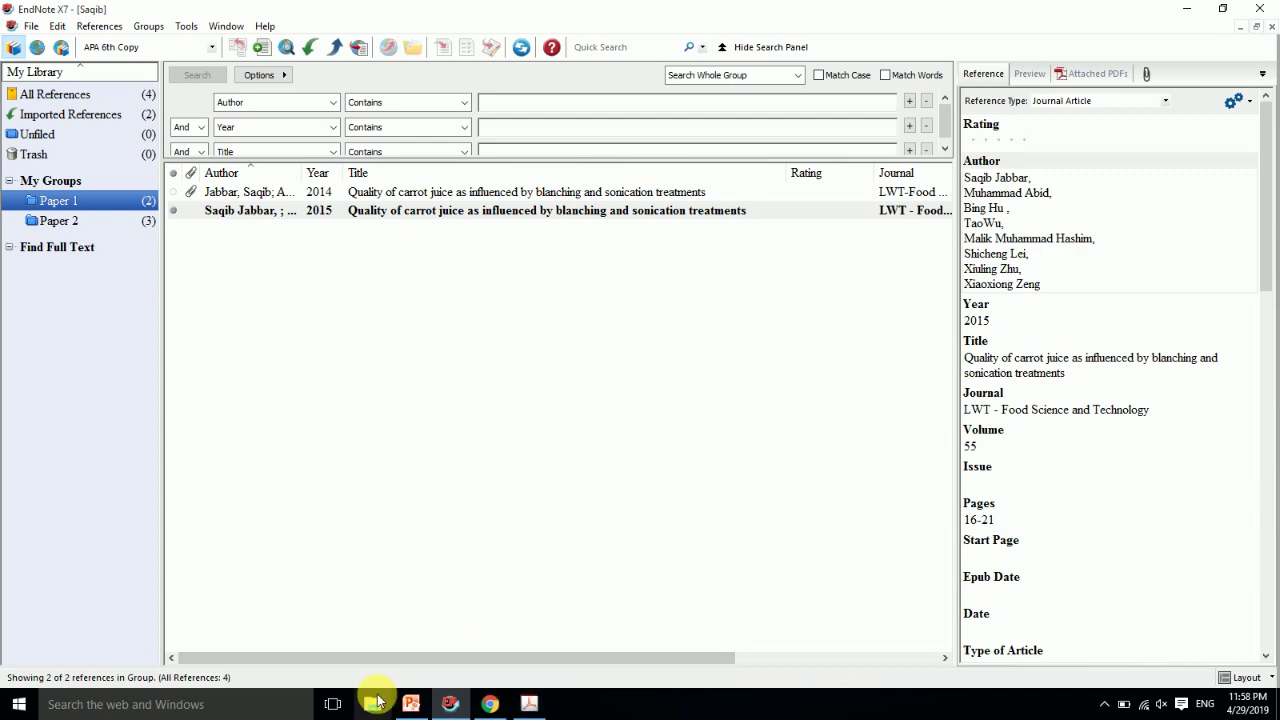
left_click(409, 710)
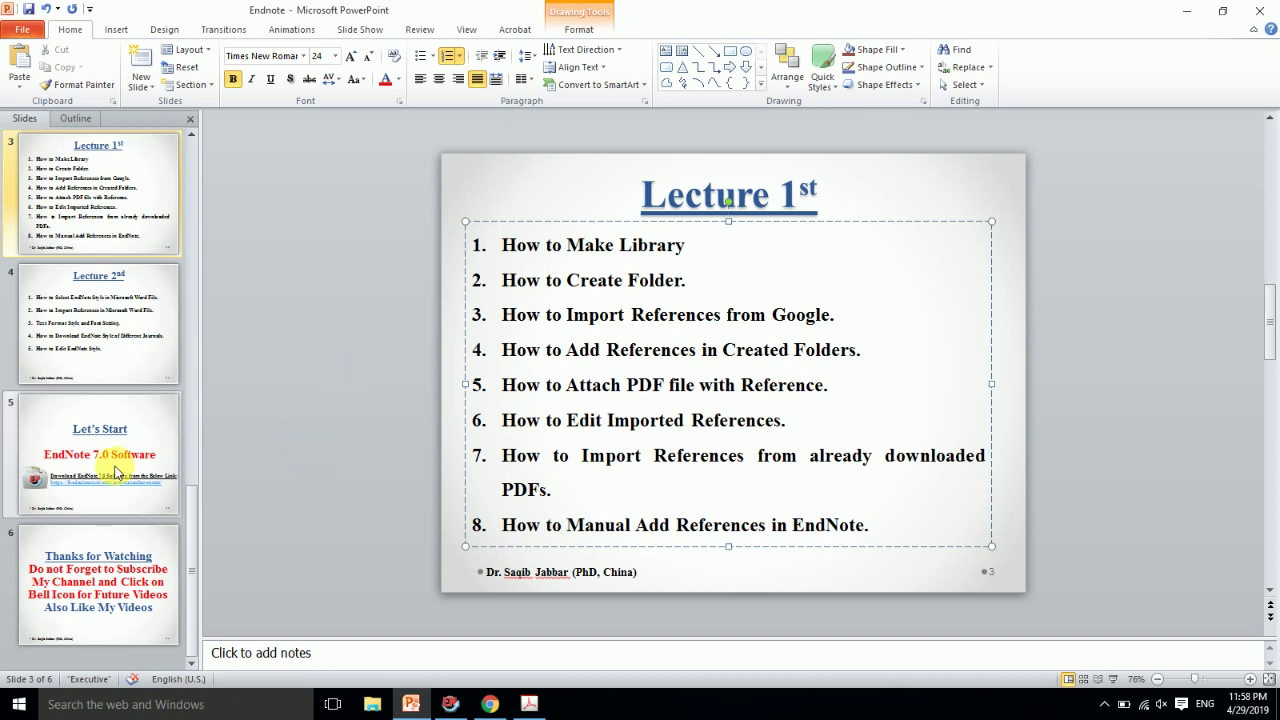
Step: Select slide 6, the Thanks for Watching slide, in the Slides pane
left_click(103, 565)
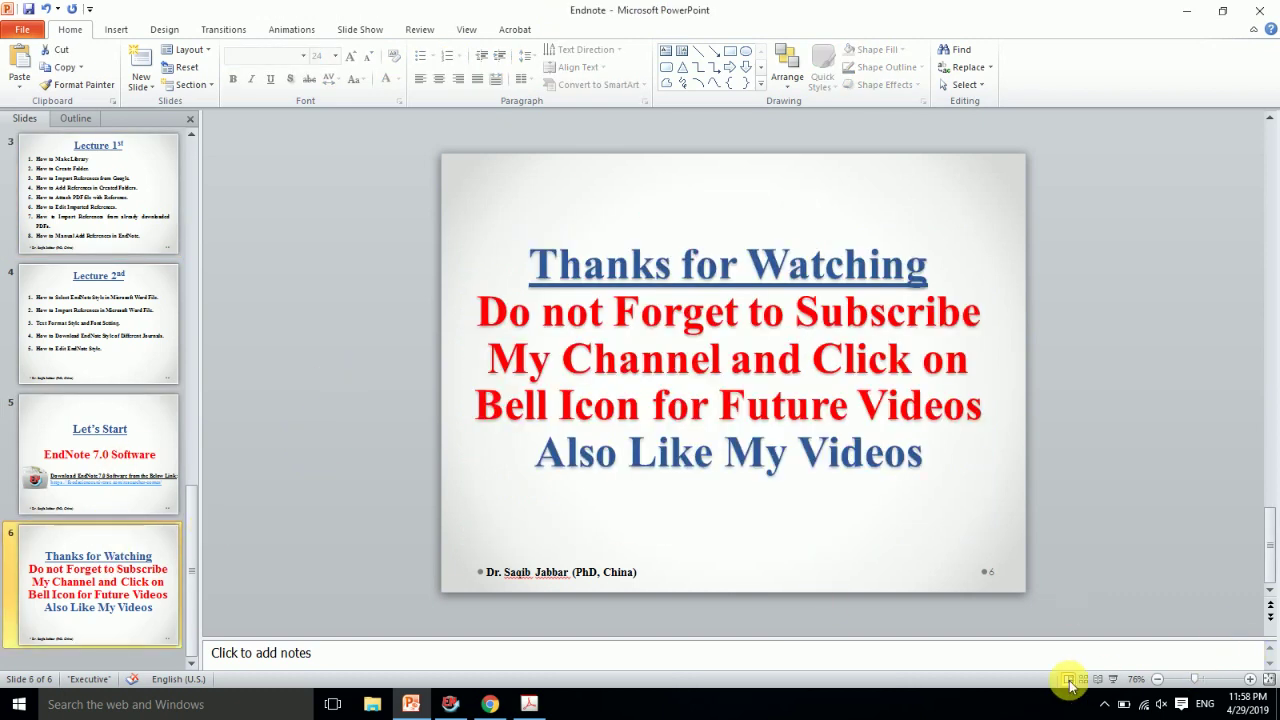
left_click(1113, 679)
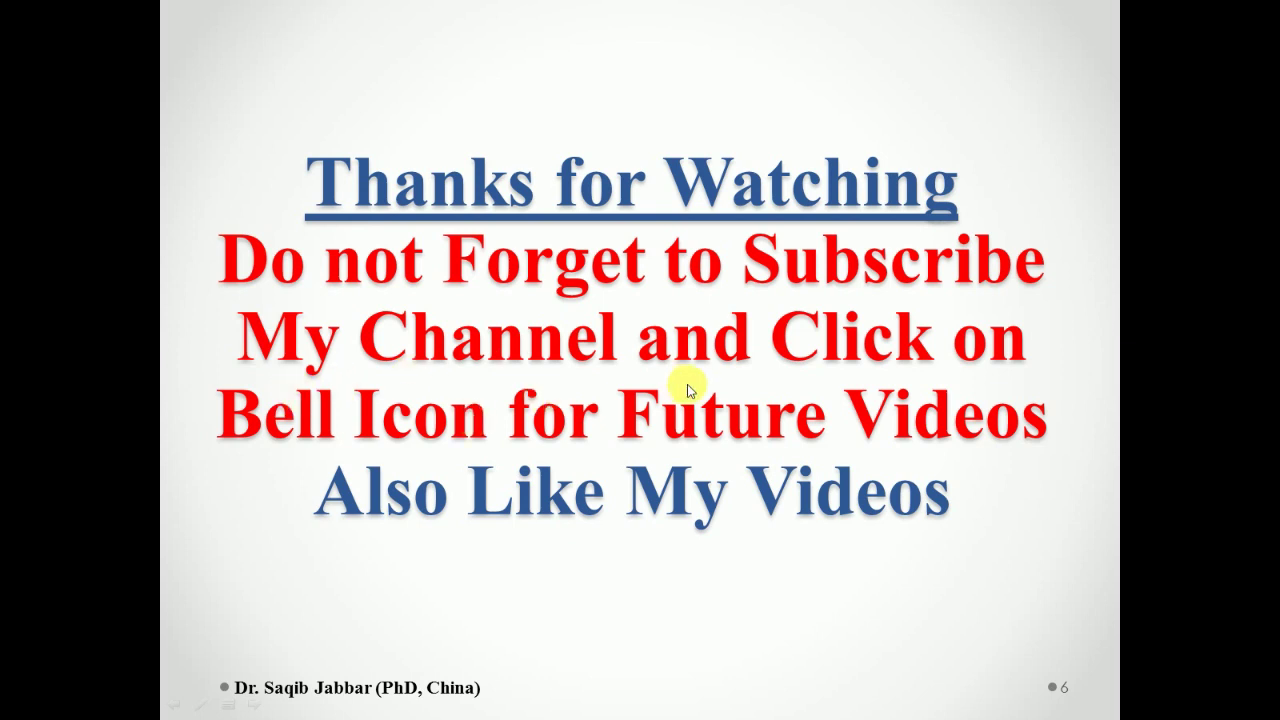
left_click(490, 495)
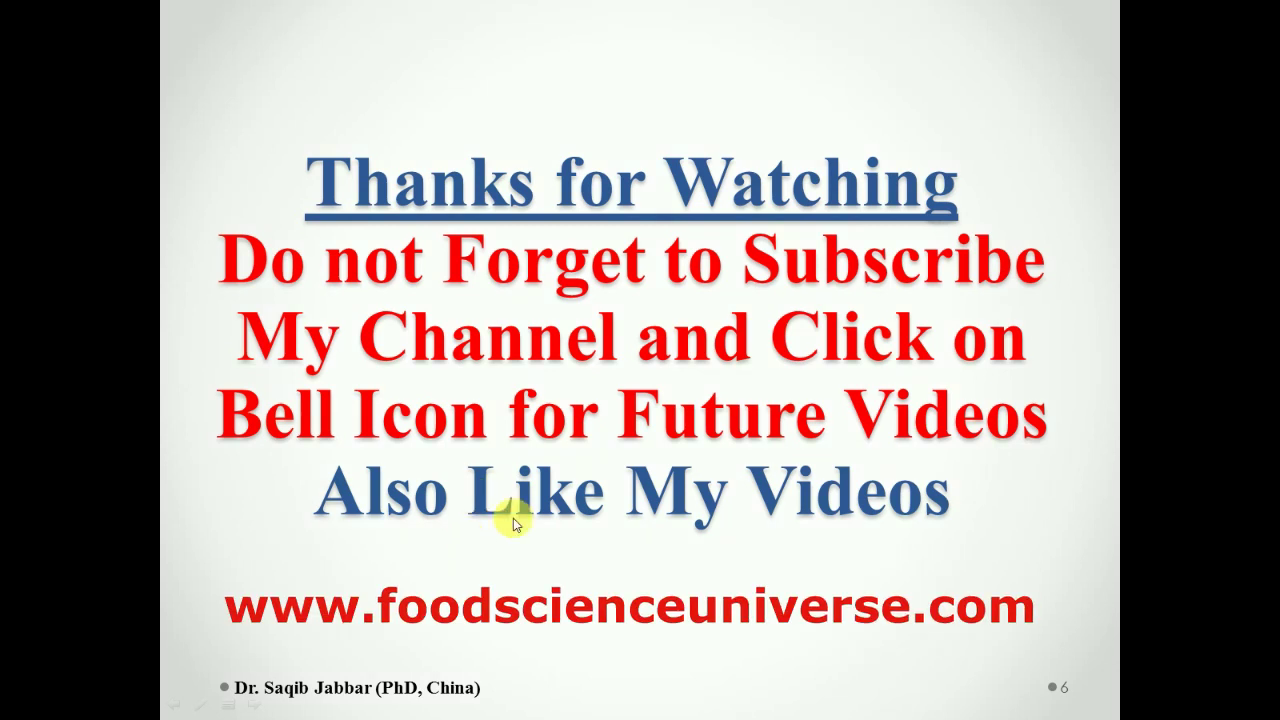